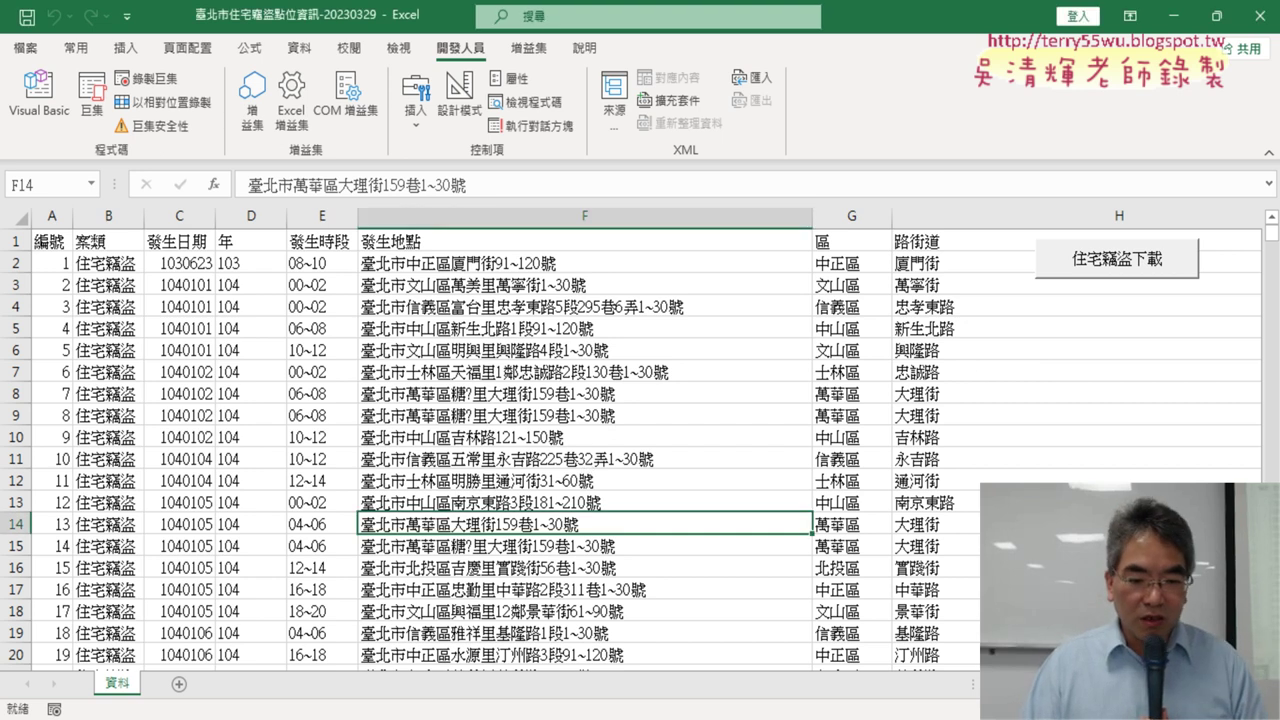
- Review the VBA code reference in Google Docs, then return to the Excel workbook
{"action": "left_click", "coordinate": [566, 650]}
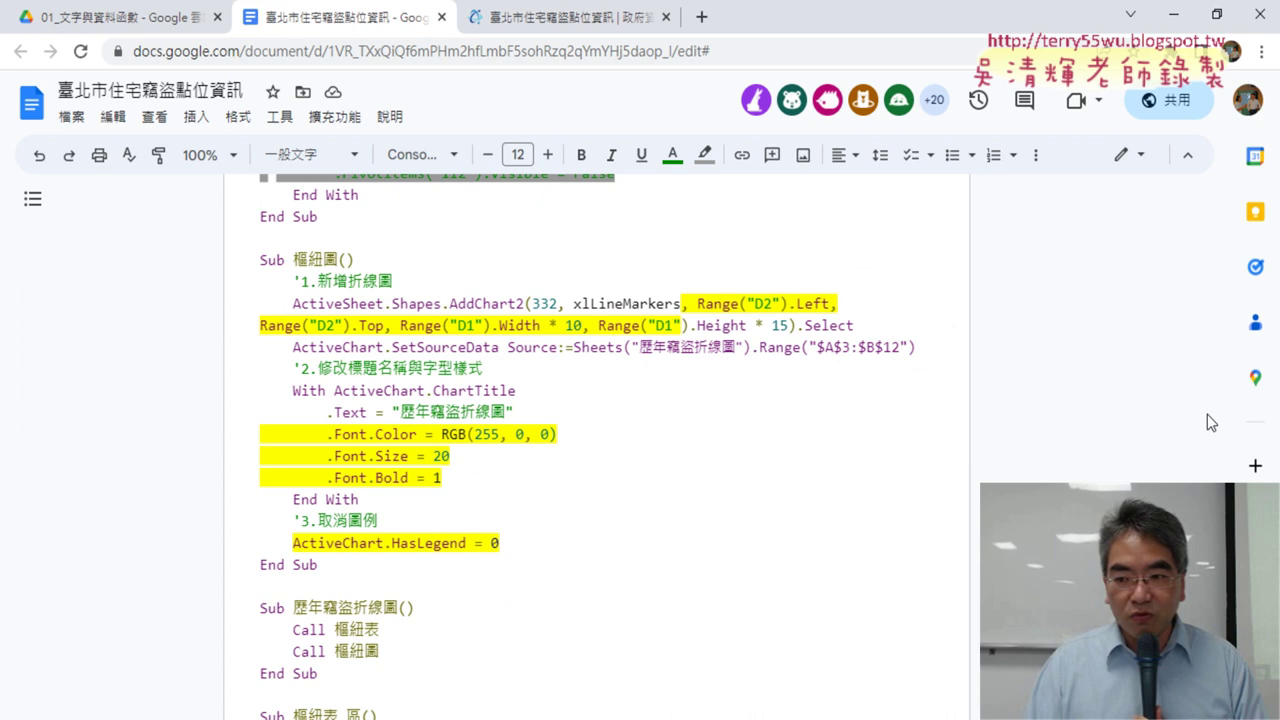
{"action": "scroll", "coordinate": [625, 393], "scroll_direction": "up", "scroll_amount": 15}
{"action": "scroll", "coordinate": [625, 393], "scroll_direction": "down", "scroll_amount": 1}
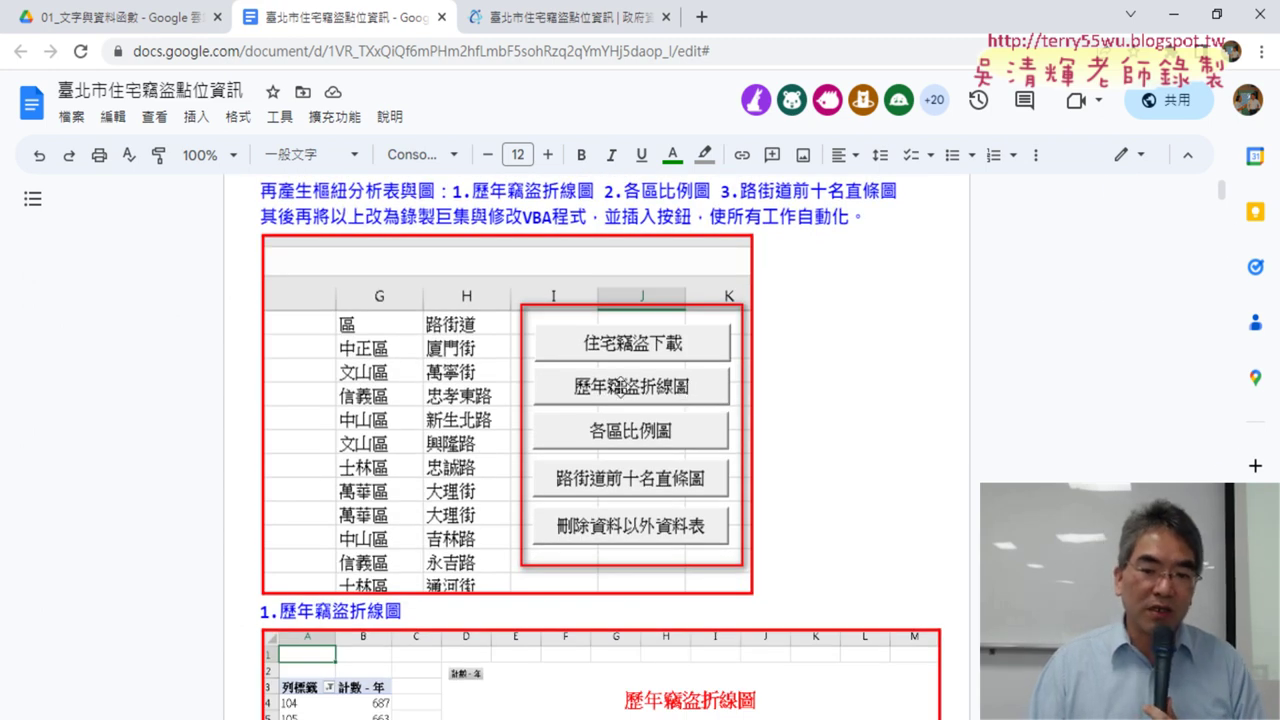
{"action": "scroll", "coordinate": [611, 388], "scroll_direction": "down", "scroll_amount": 4}
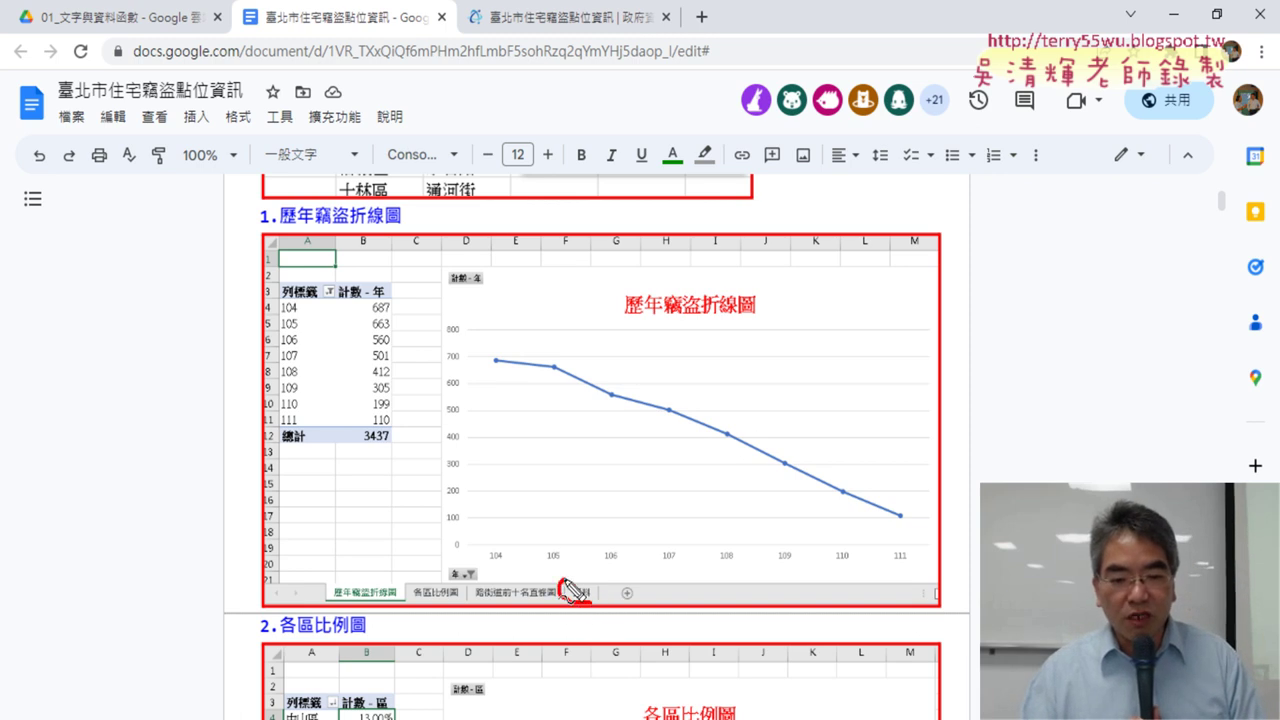
{"action": "left_click_drag", "start_coordinate": [578, 576], "coordinate": [596, 600]}
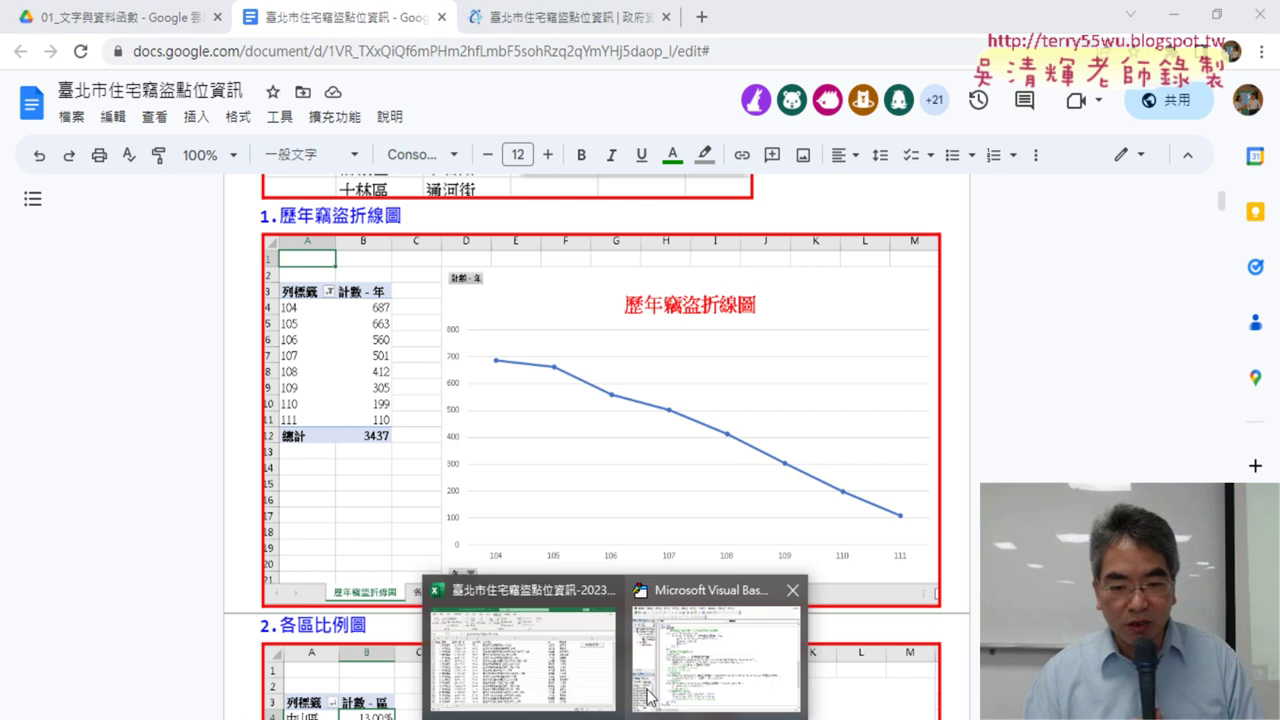
{"action": "left_click", "coordinate": [537, 655]}
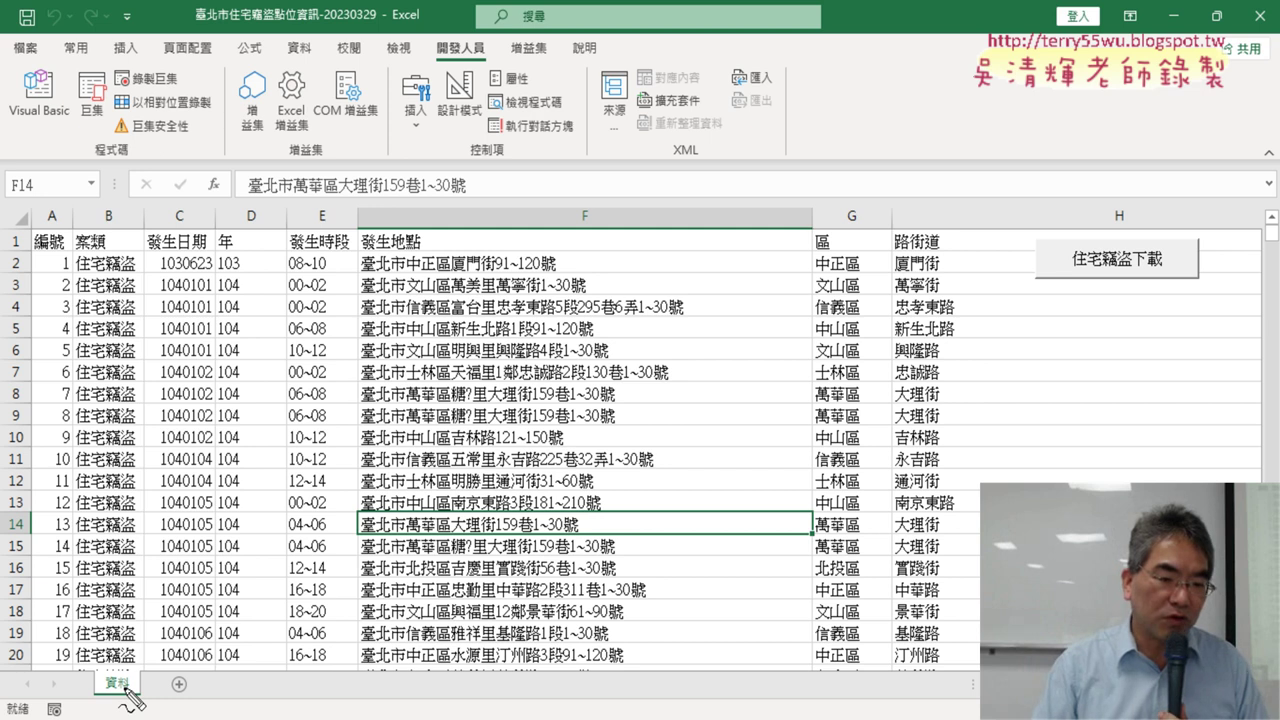
- Bring up the context menu of the 住宅竊盜下載 button on the 資料 sheet
{"action": "left_click_drag", "start_coordinate": [128, 704], "coordinate": [147, 692]}
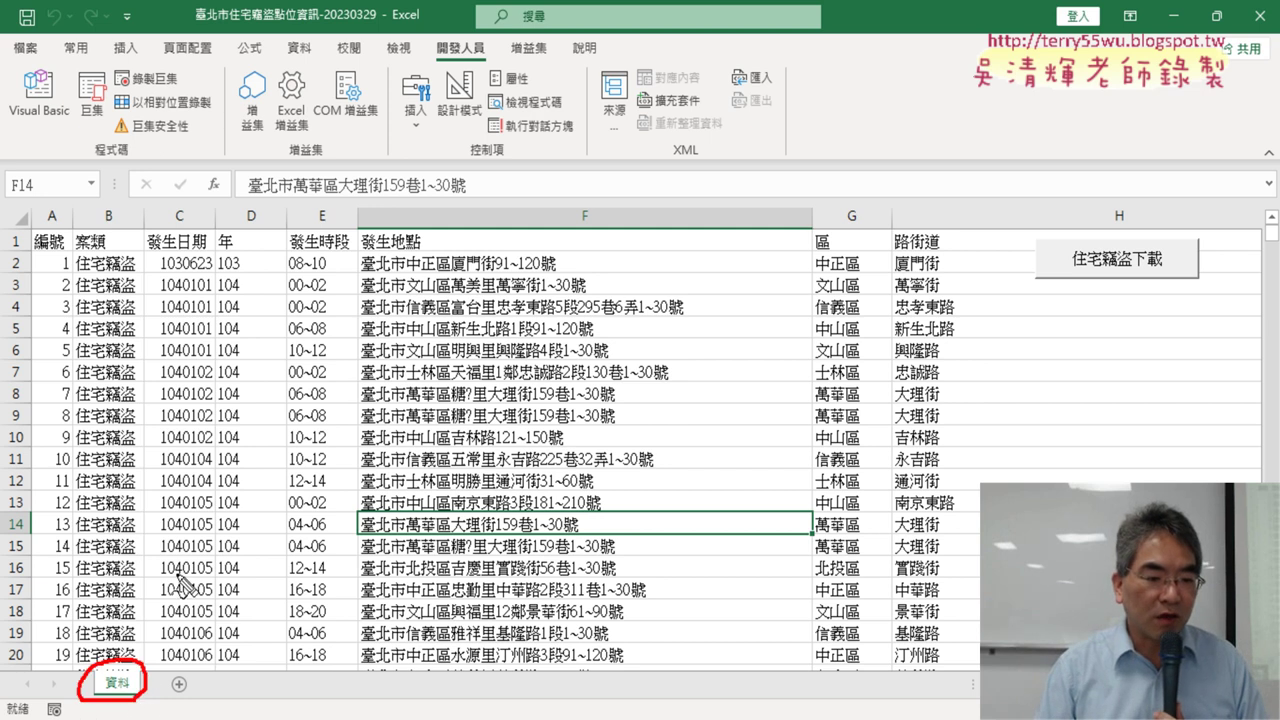
{"action": "left_click_drag", "start_coordinate": [189, 551], "coordinate": [124, 667]}
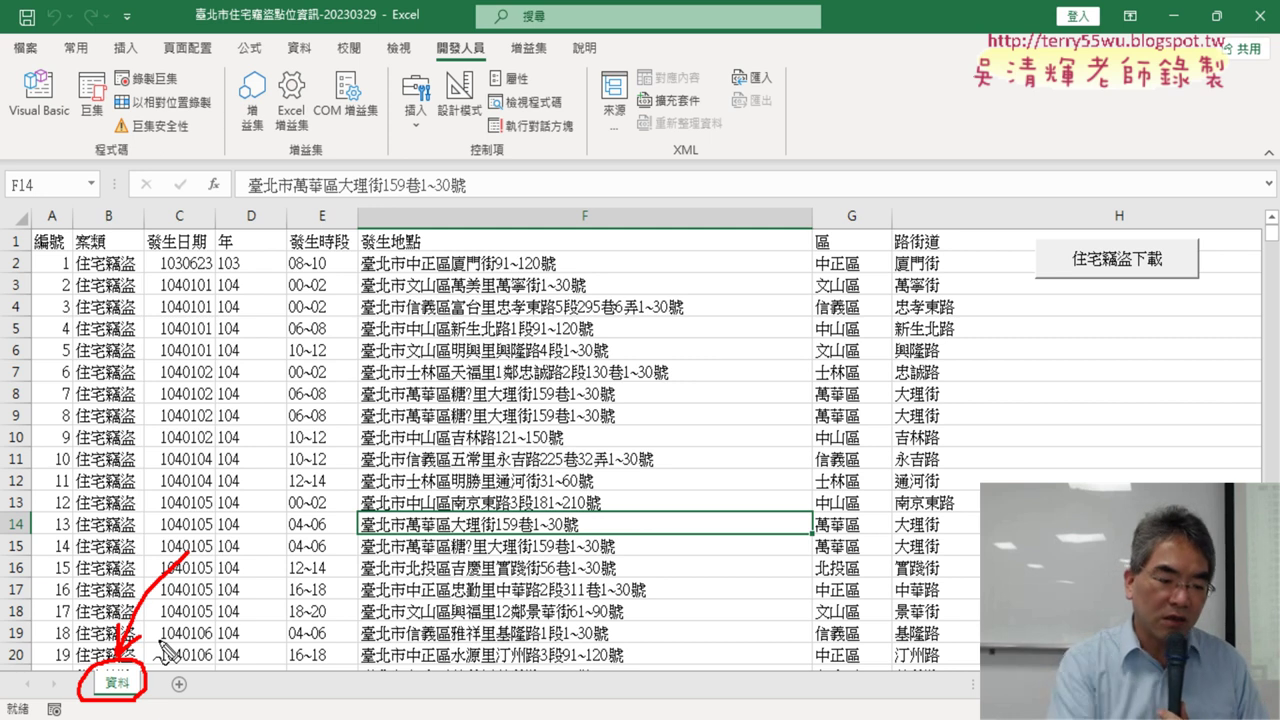
{"action": "key", "text": "Escape"}
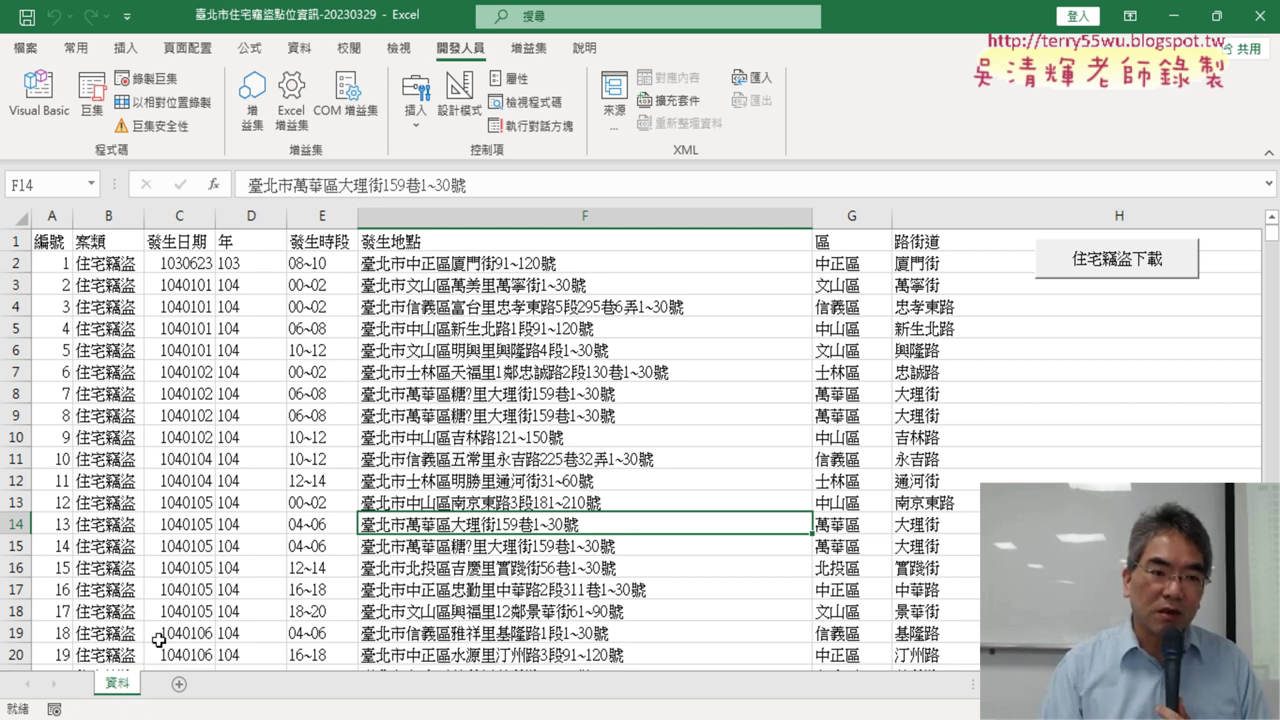
{"action": "right_click", "coordinate": [1100, 266]}
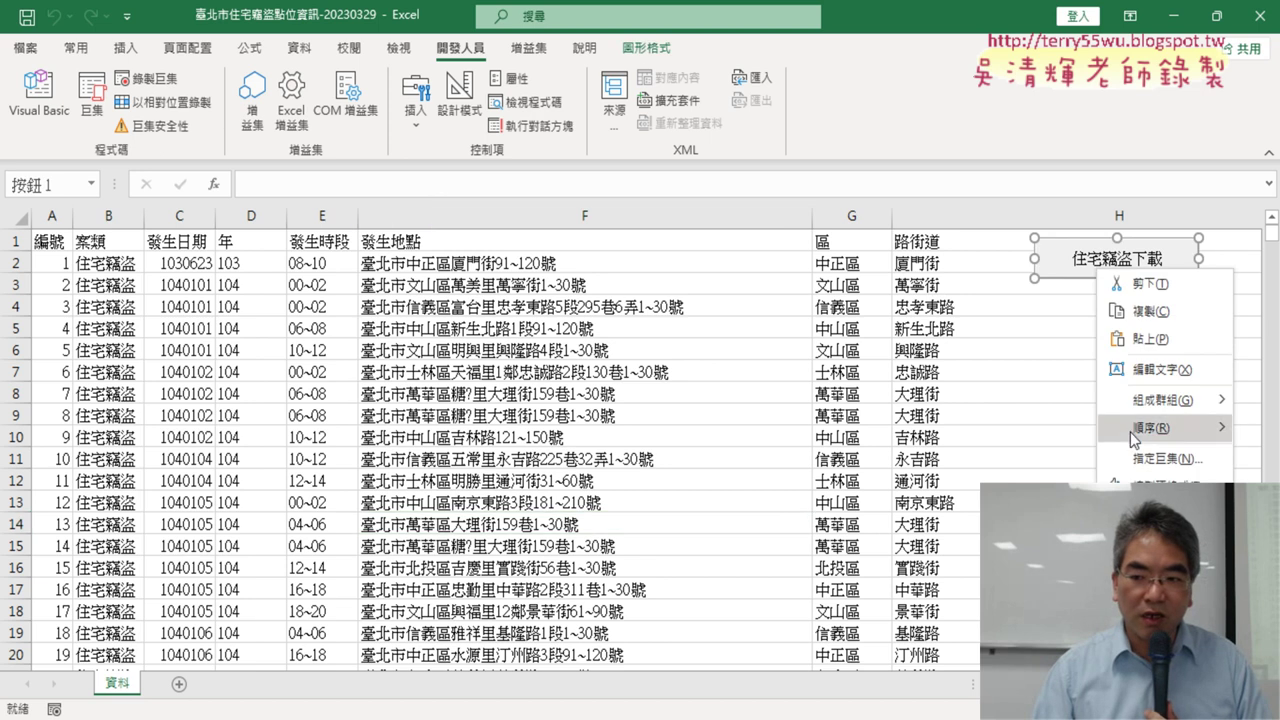
- In the 住宅竊盜下載 macro, add ActiveSheet.Name = "資料" after Call 插入欄 and breakpoint it
{"action": "left_click", "coordinate": [1150, 458]}
{"action": "left_click", "coordinate": [1228, 304]}
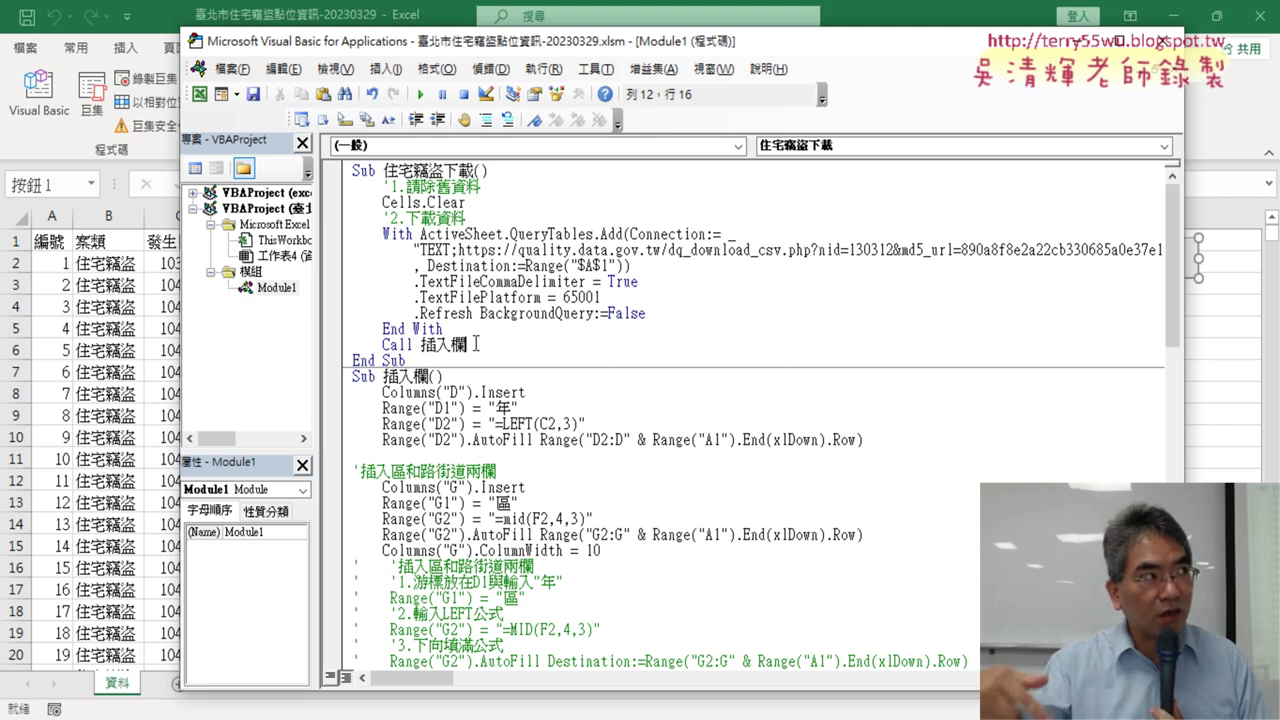
{"action": "key", "text": "Return"}
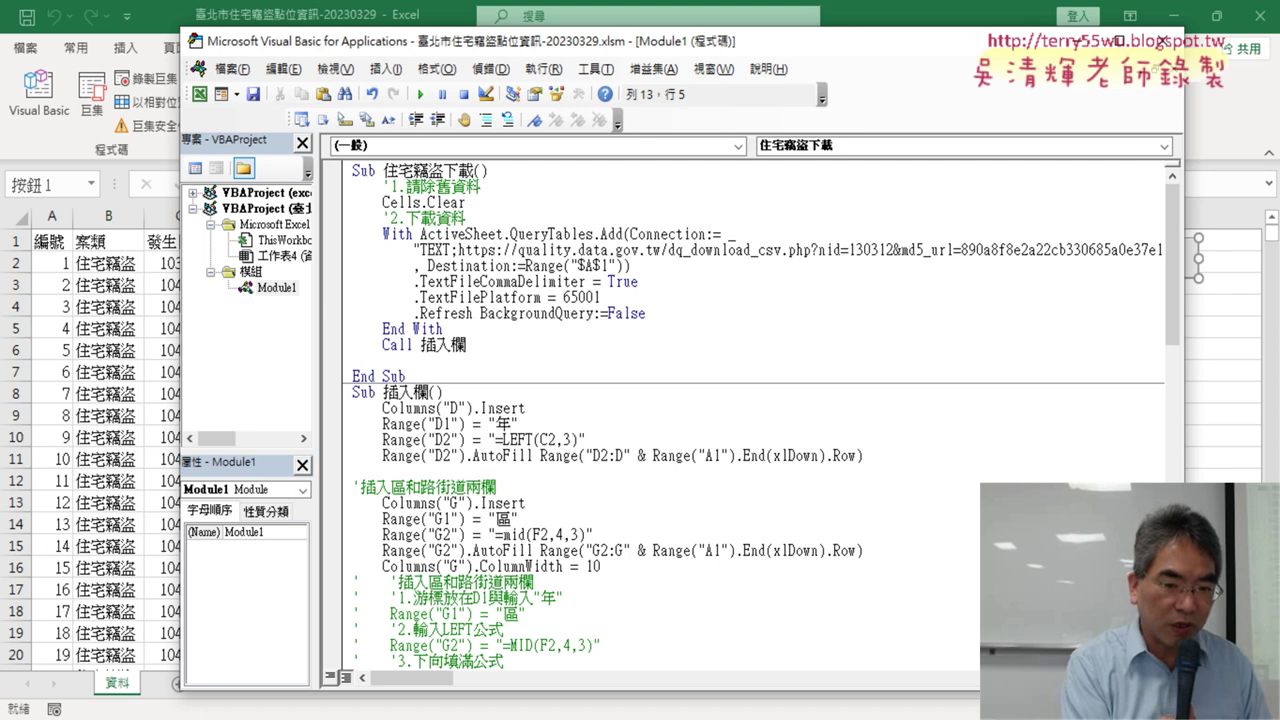
{"action": "type", "text": "Yactiv"}
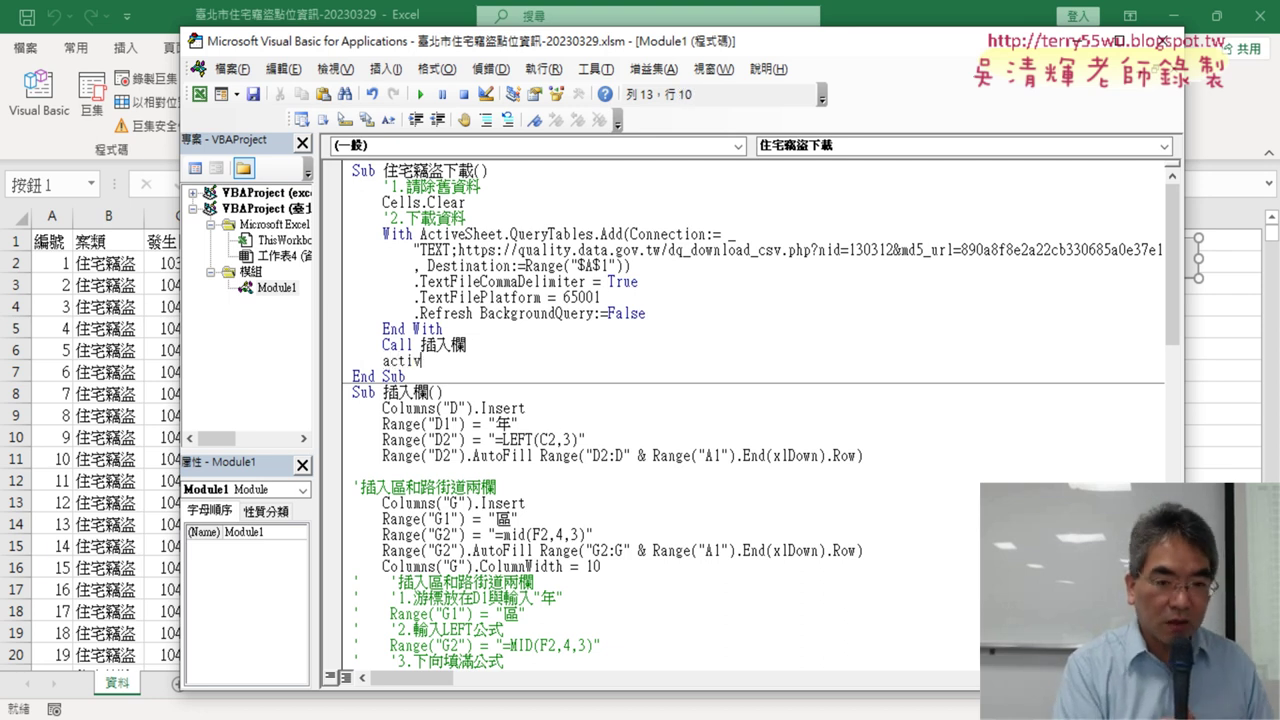
{"action": "type", "text": "eshee"}
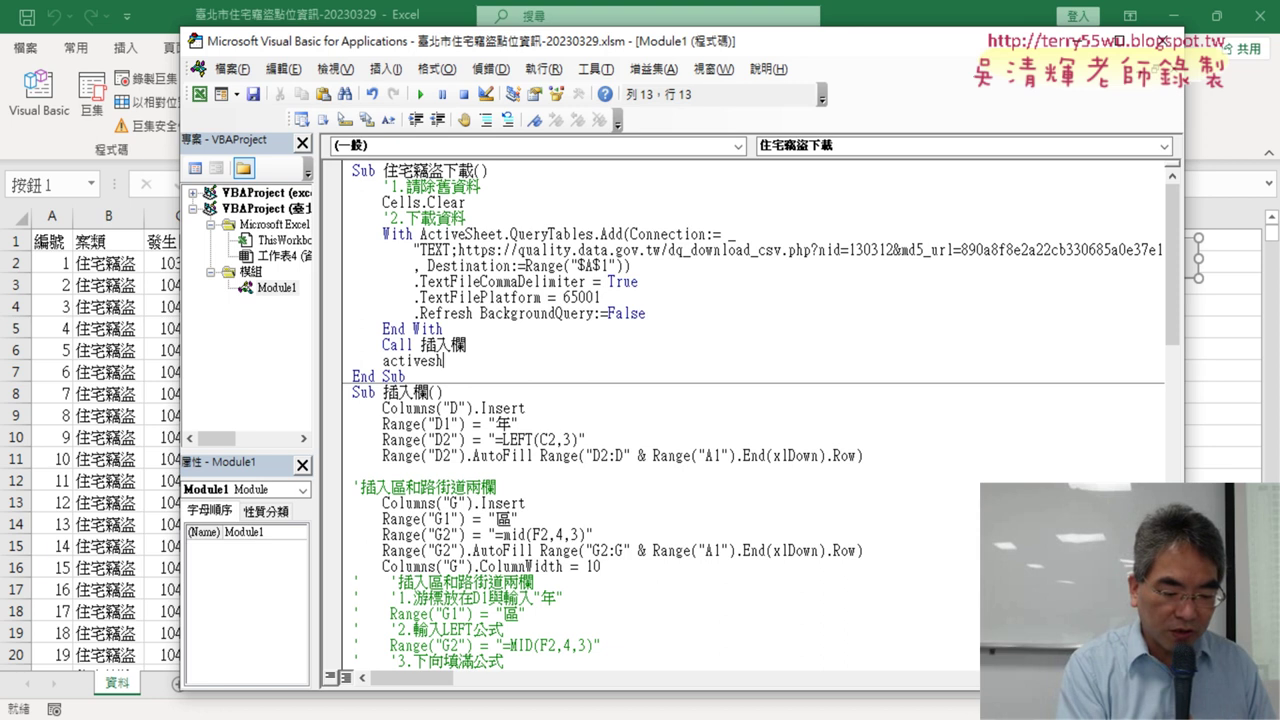
{"action": "type", "text": "t"}
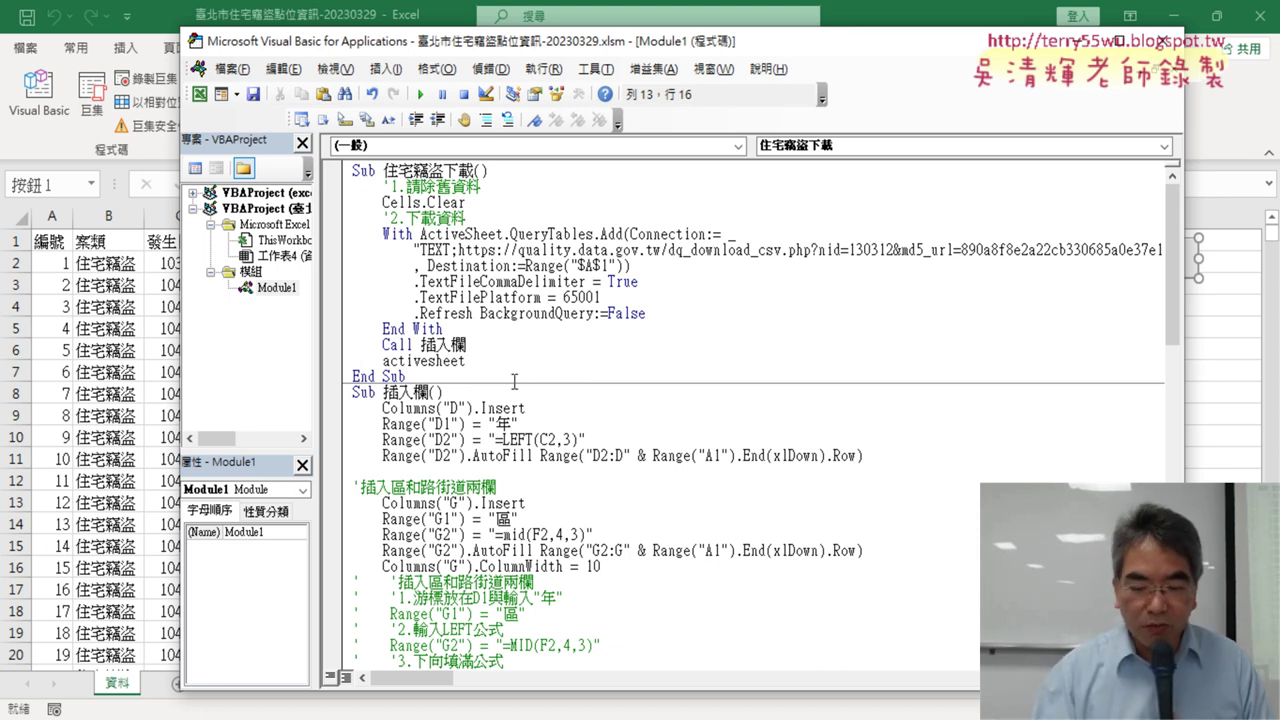
{"action": "type", "text": ".na"}
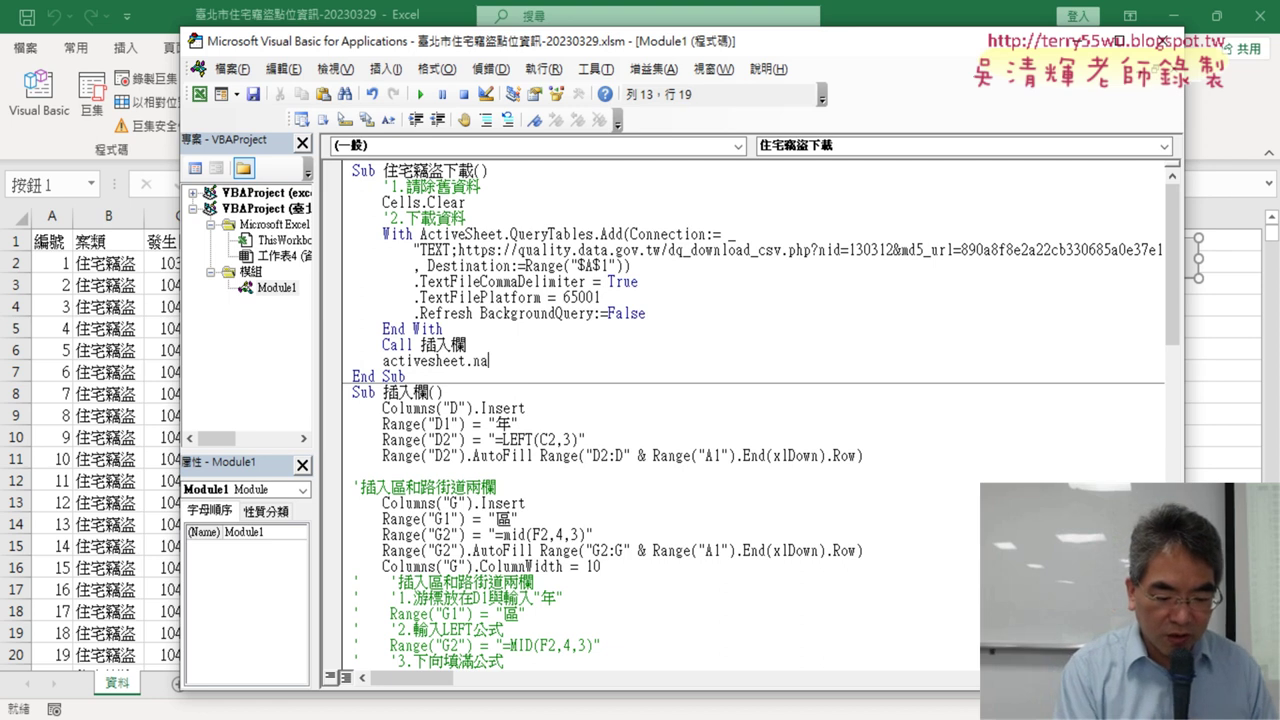
{"action": "type", "text": "me=\"資"}
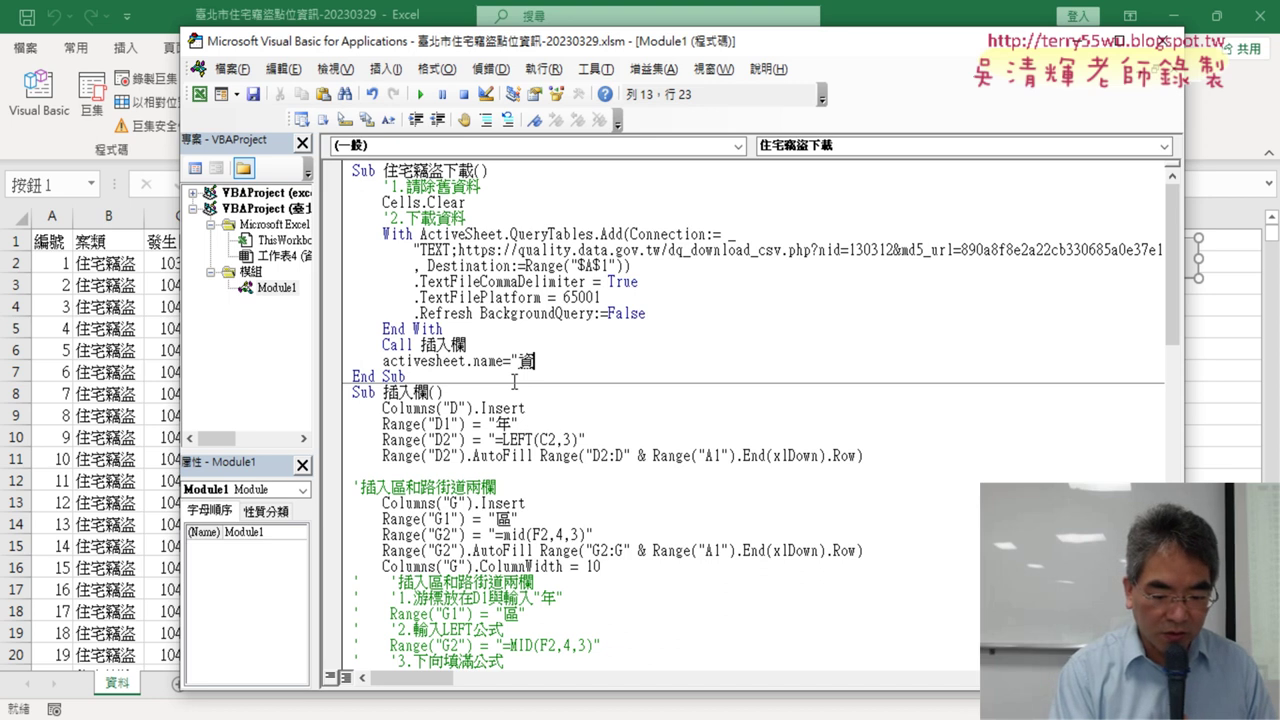
{"action": "type", "text": "料\""}
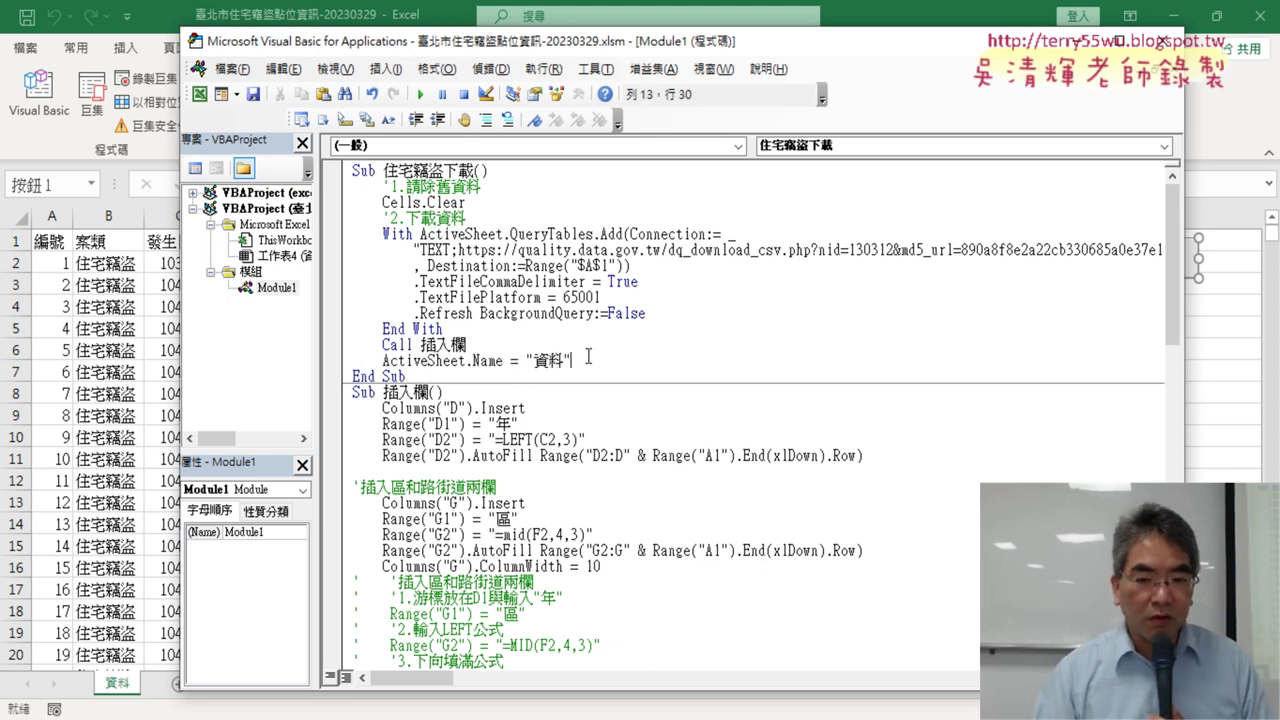
{"action": "left_click_drag", "start_coordinate": [570, 360], "coordinate": [397, 362]}
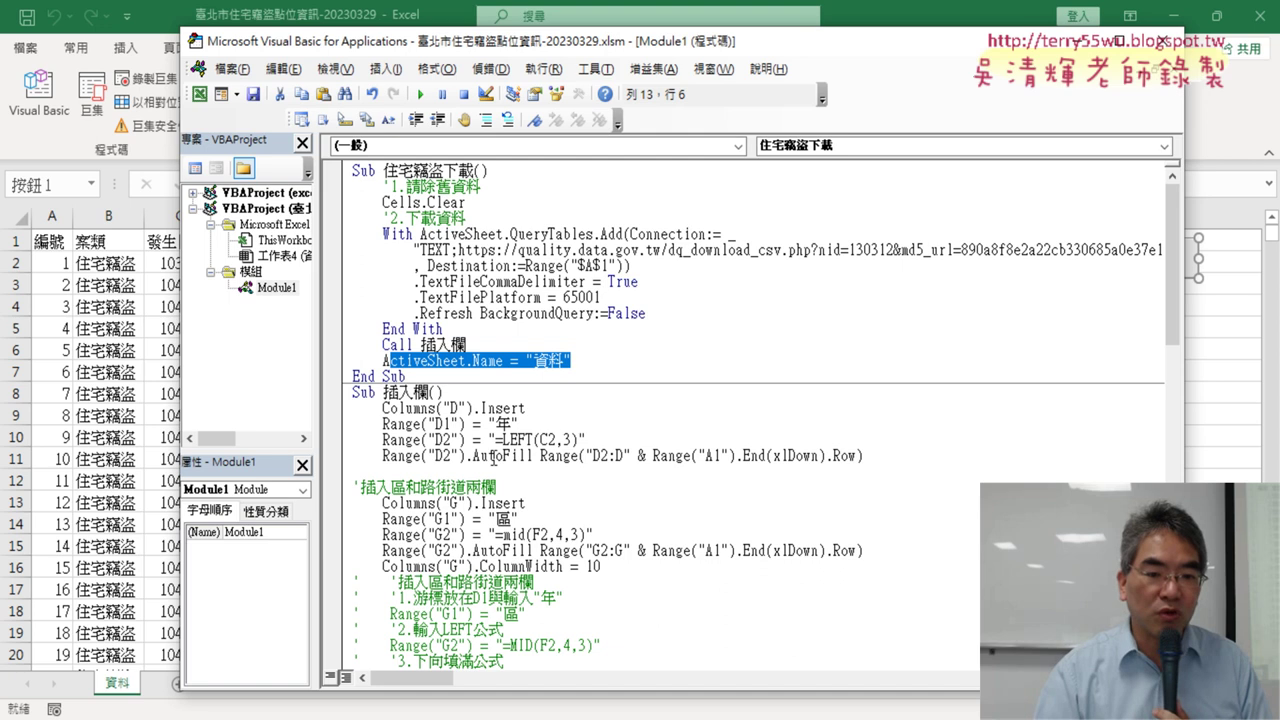
{"action": "left_click", "coordinate": [493, 458]}
{"action": "left_click", "coordinate": [336, 361]}
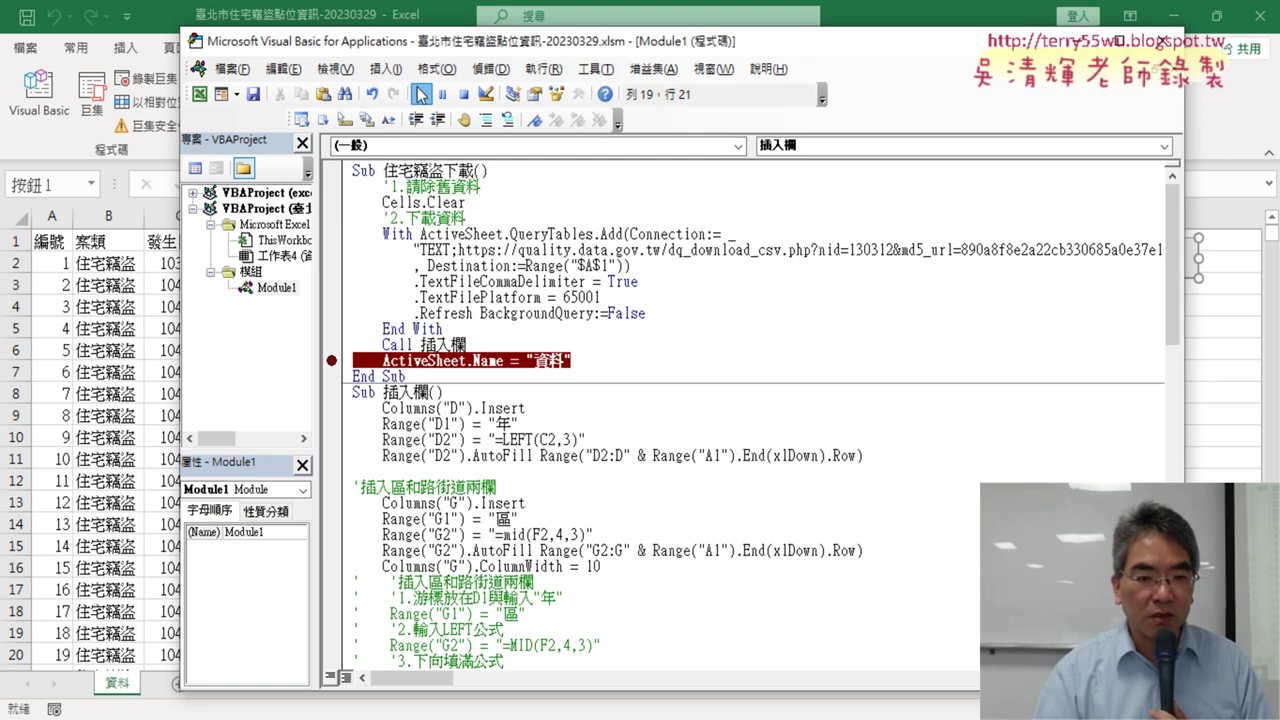
- Run the 住宅竊盜下載 macro until it pauses at the sheet-naming breakpoint
{"action": "left_click", "coordinate": [420, 94]}
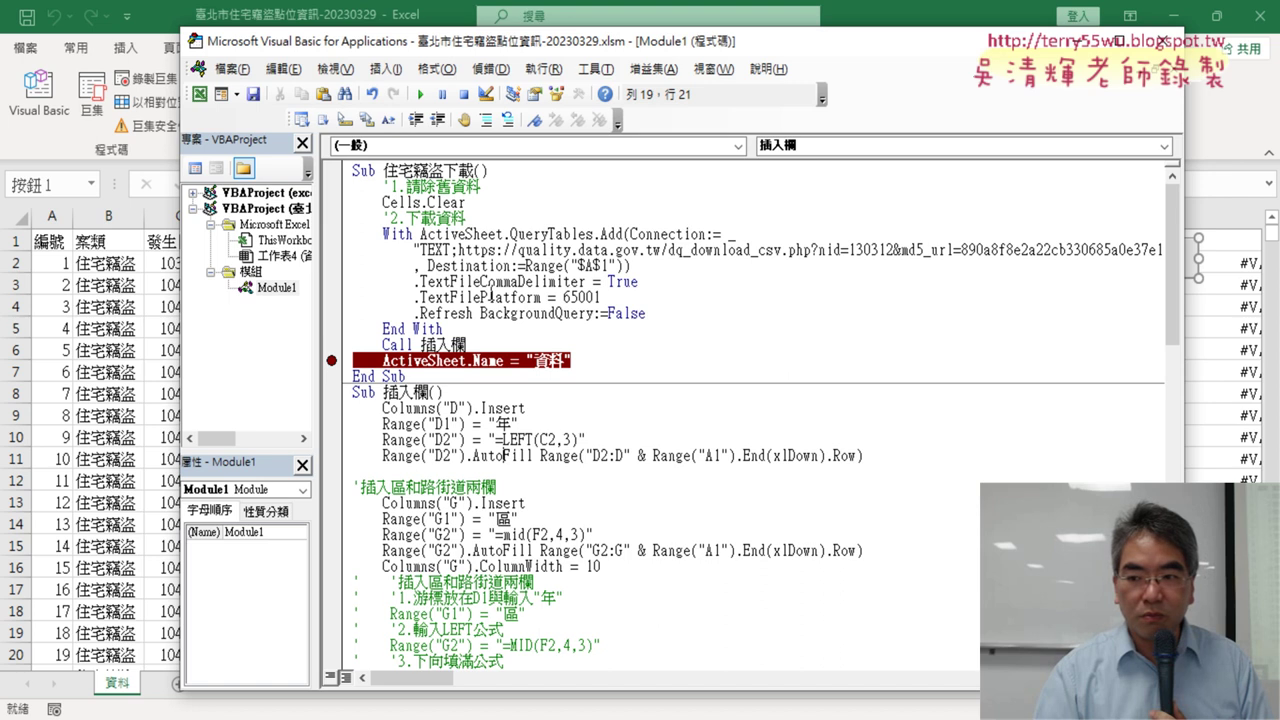
{"action": "left_click", "coordinate": [486, 297]}
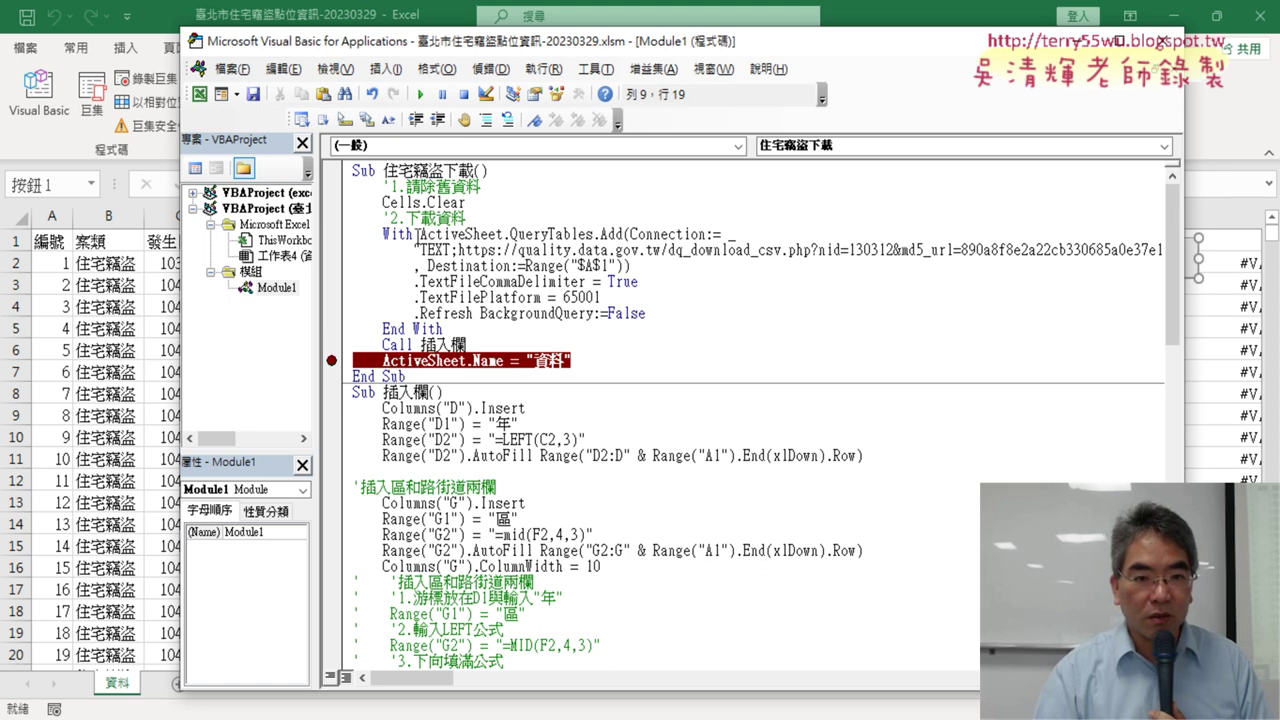
{"action": "left_click", "coordinate": [420, 94]}
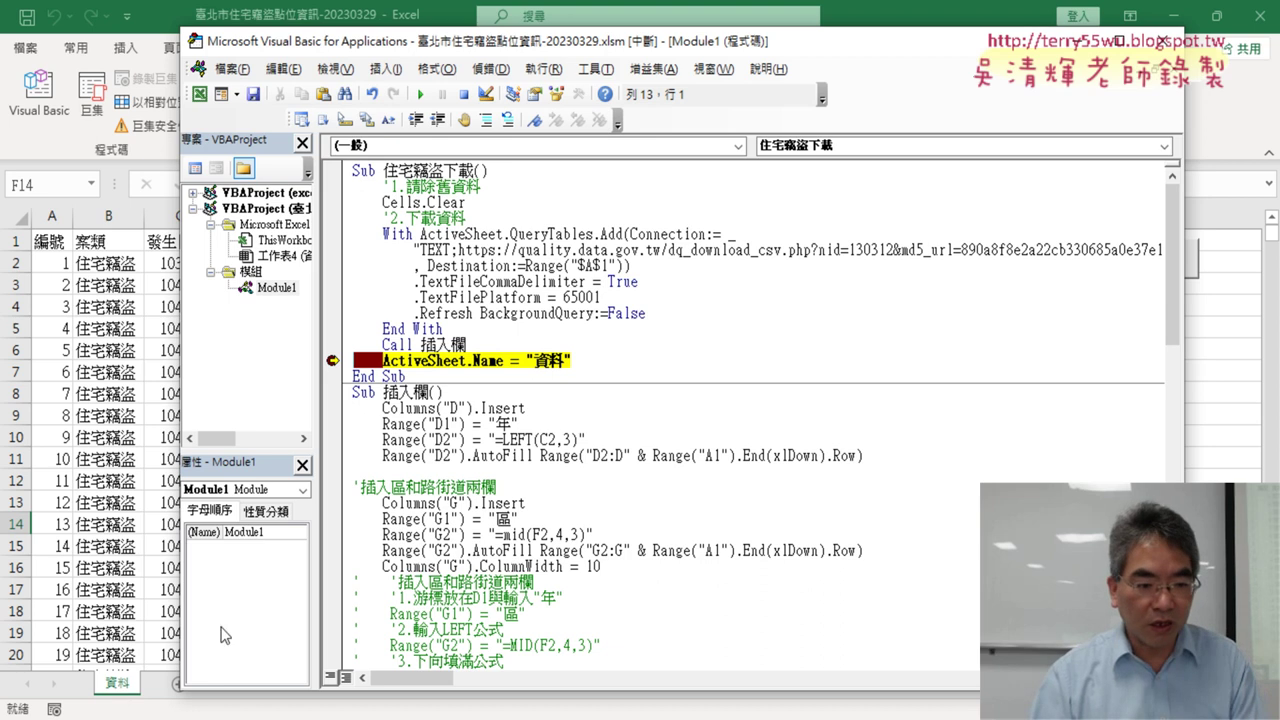
- While the macro is paused, rename the data sheet to 臺北市竊盜
{"action": "left_click", "coordinate": [113, 688]}
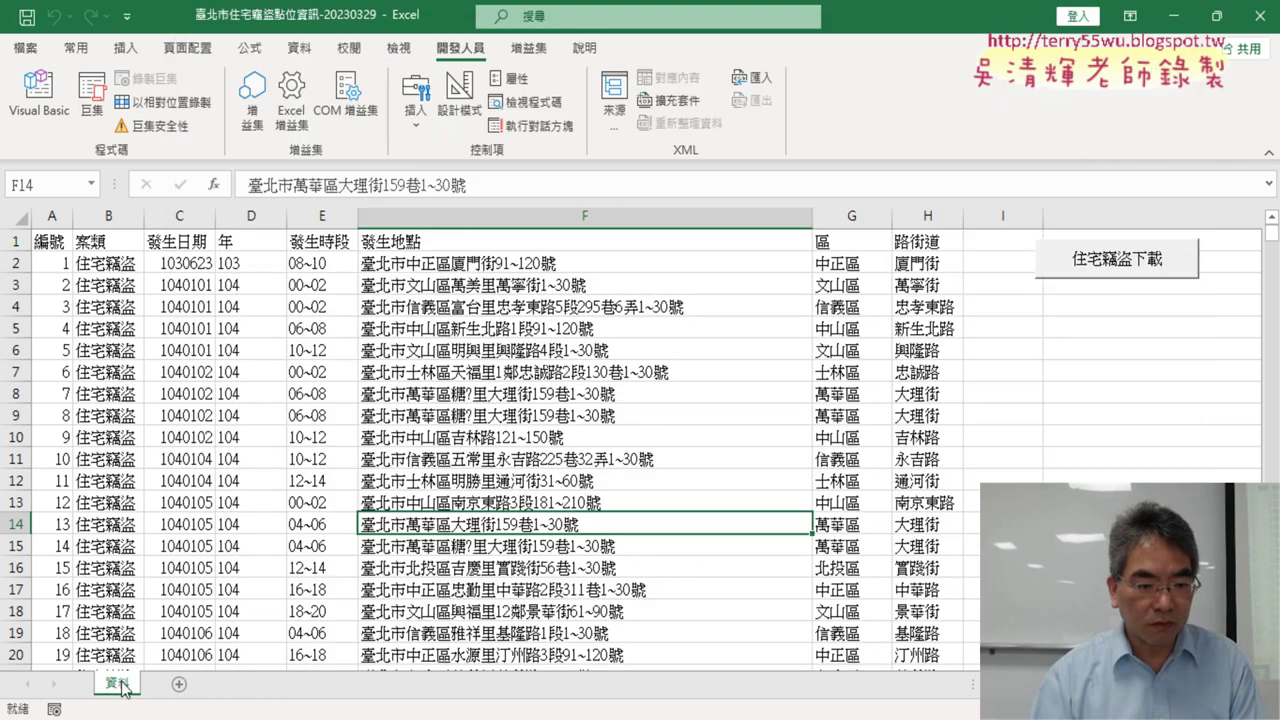
{"action": "double_click", "coordinate": [118, 685]}
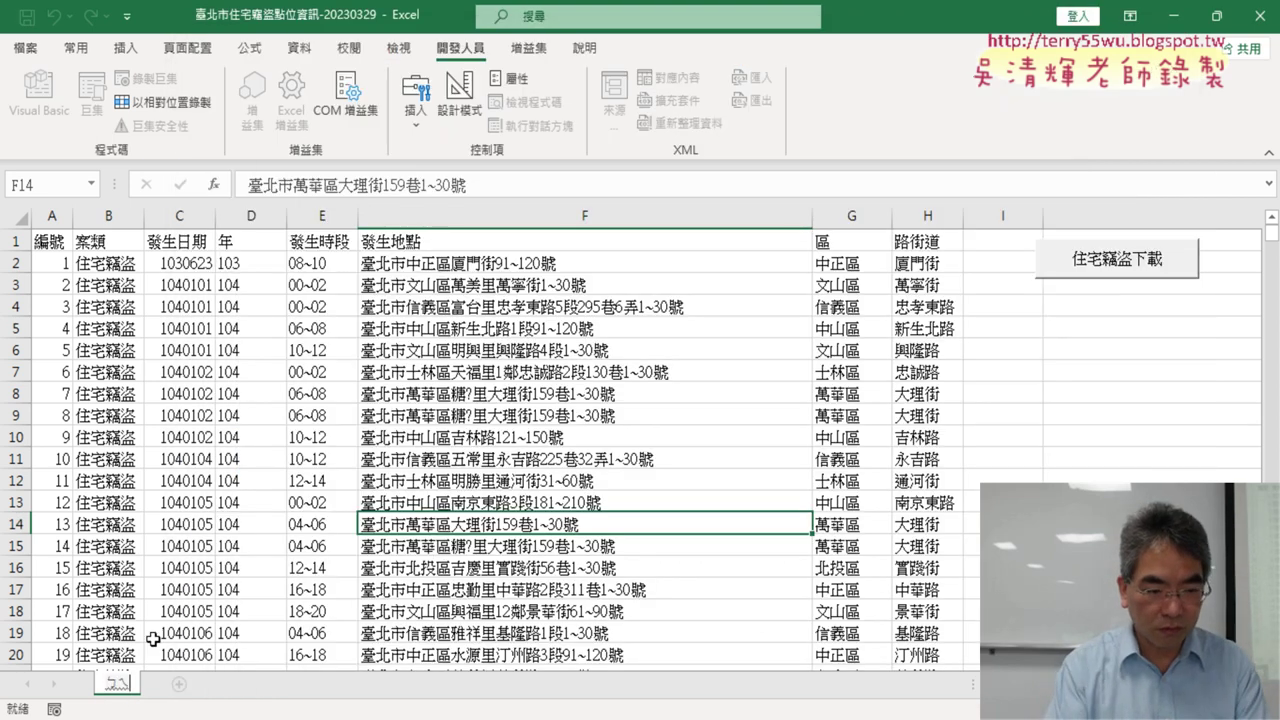
{"action": "key", "text": "BackSpace"}
{"action": "type", "text": "臺北市竊盜"}
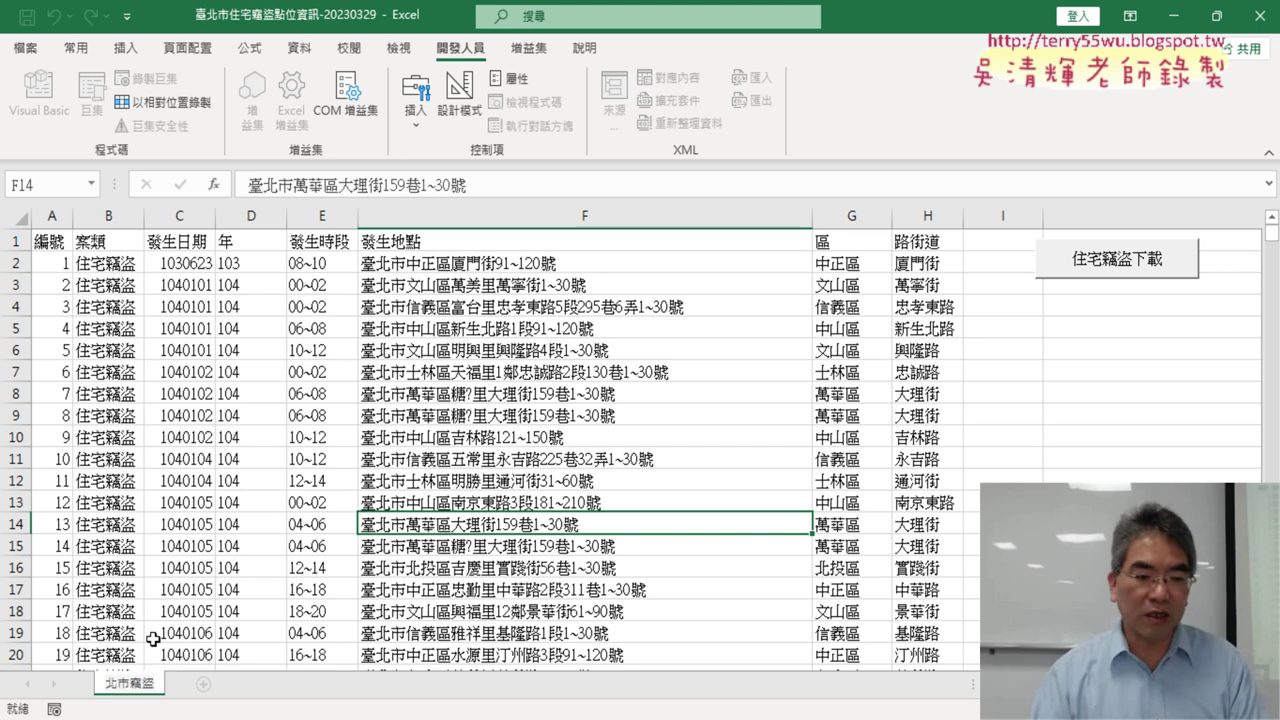
{"action": "left_click", "coordinate": [149, 568]}
- Step over the ActiveSheet.Name line with F8, remove its breakpoint, and let the macro finish
{"action": "left_click", "coordinate": [39, 95]}
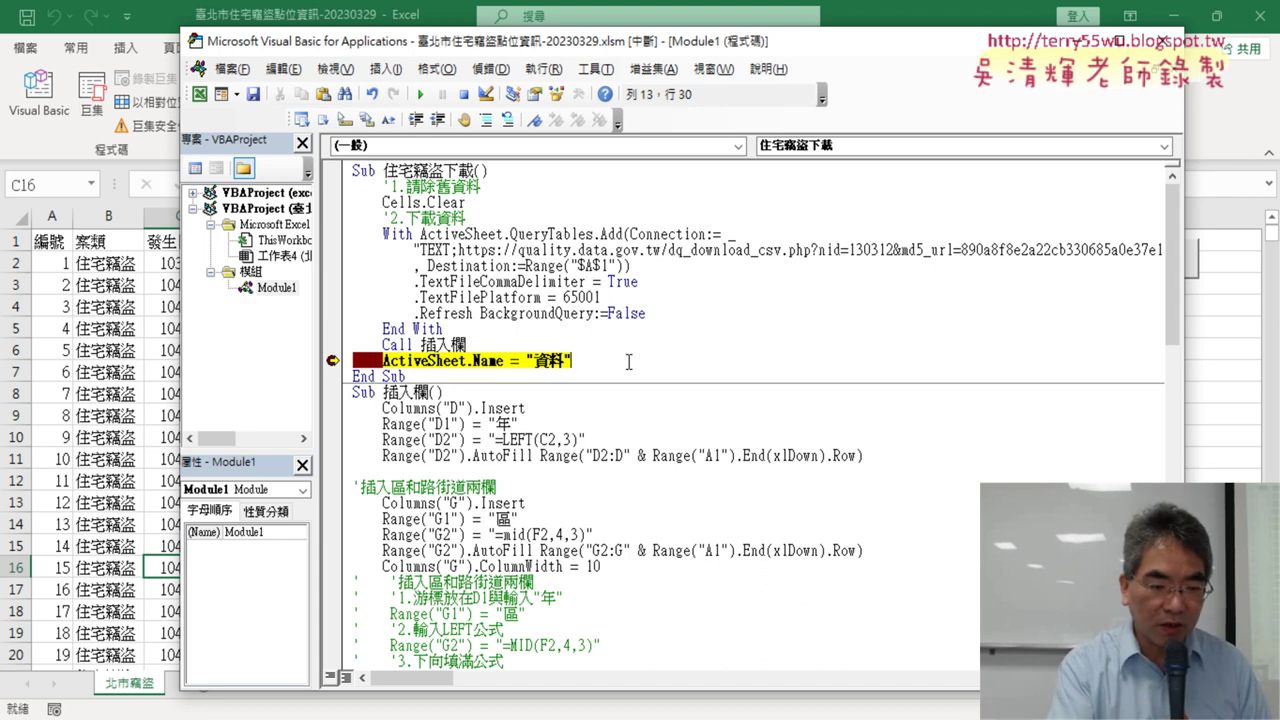
{"action": "key", "text": "F8"}
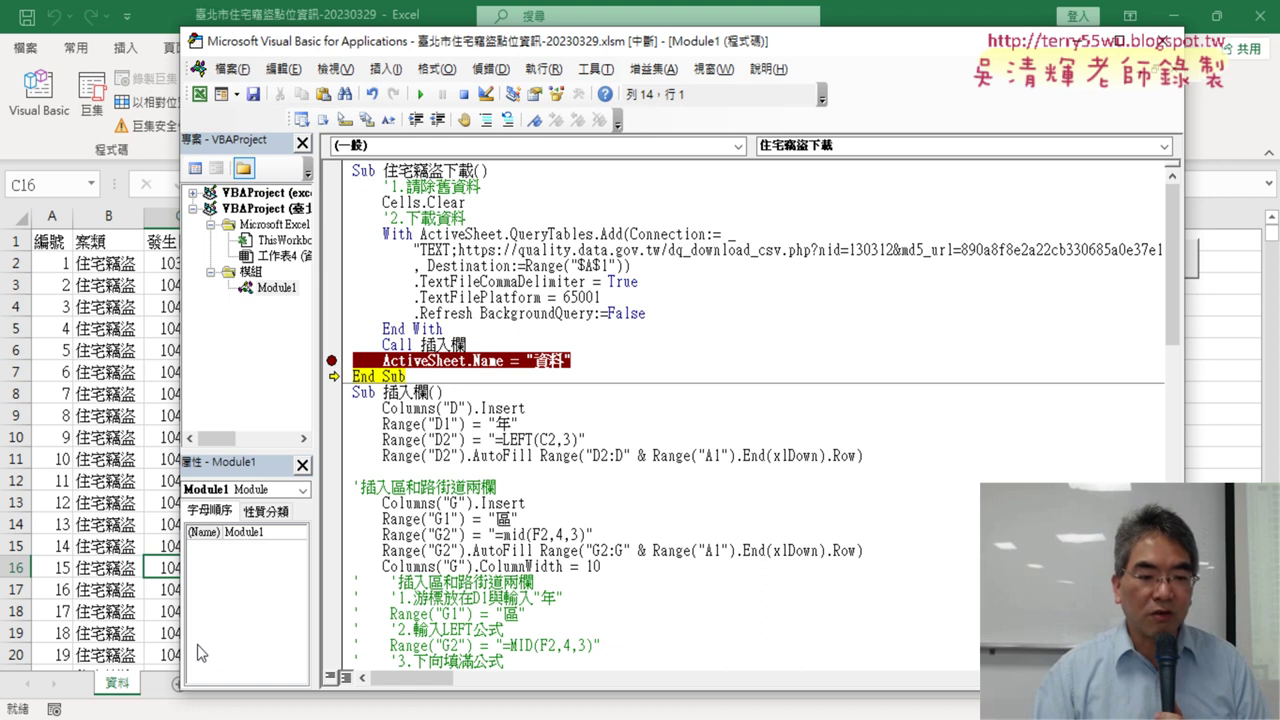
{"action": "left_click", "coordinate": [498, 423]}
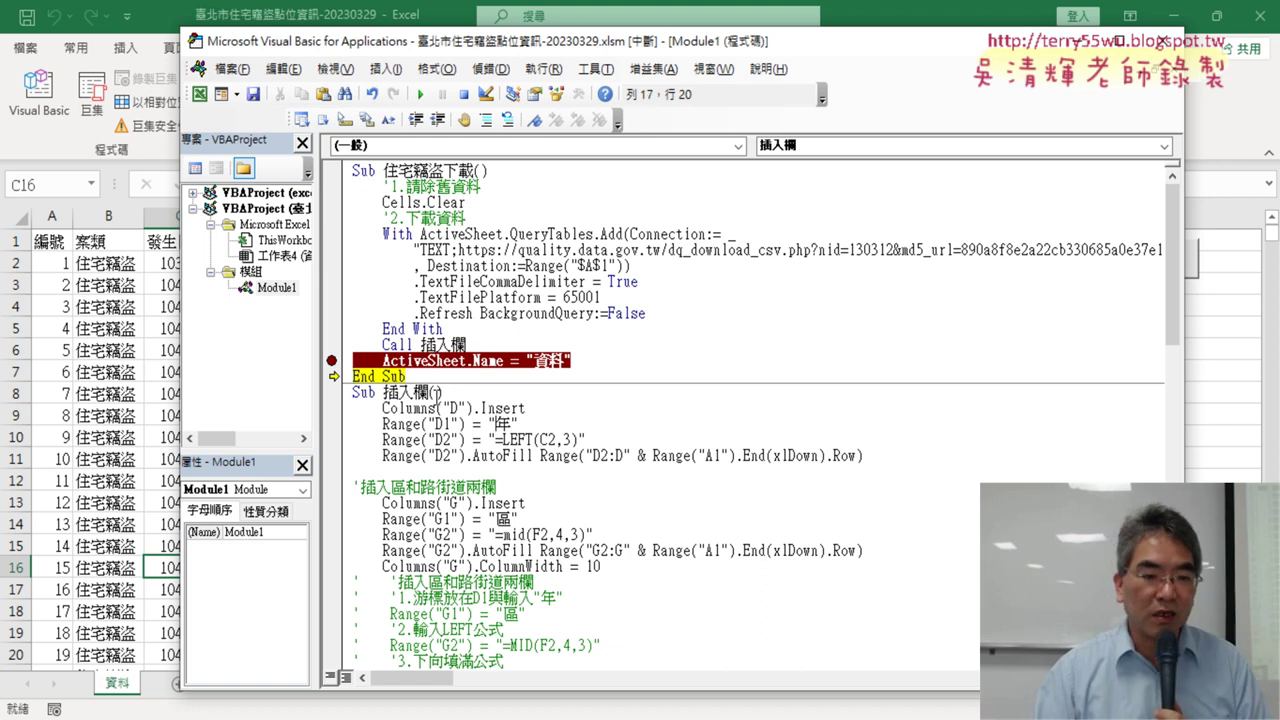
{"action": "left_click", "coordinate": [336, 360]}
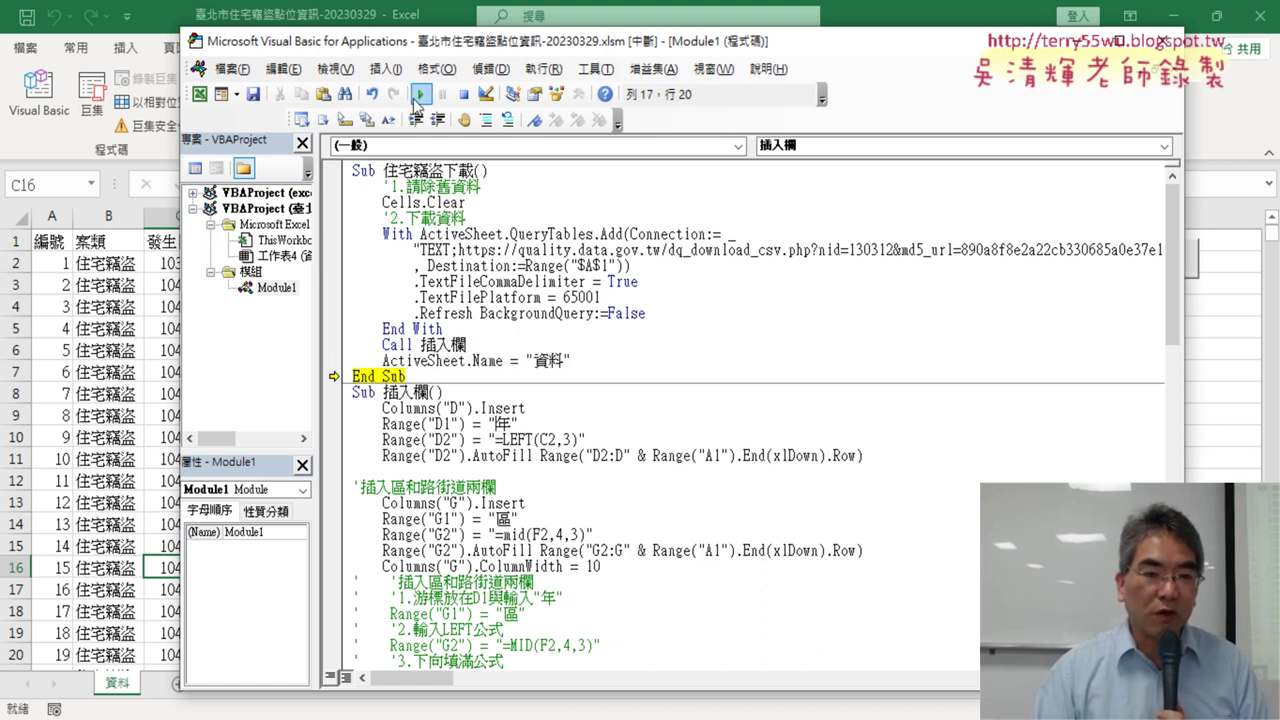
{"action": "left_click", "coordinate": [420, 94]}
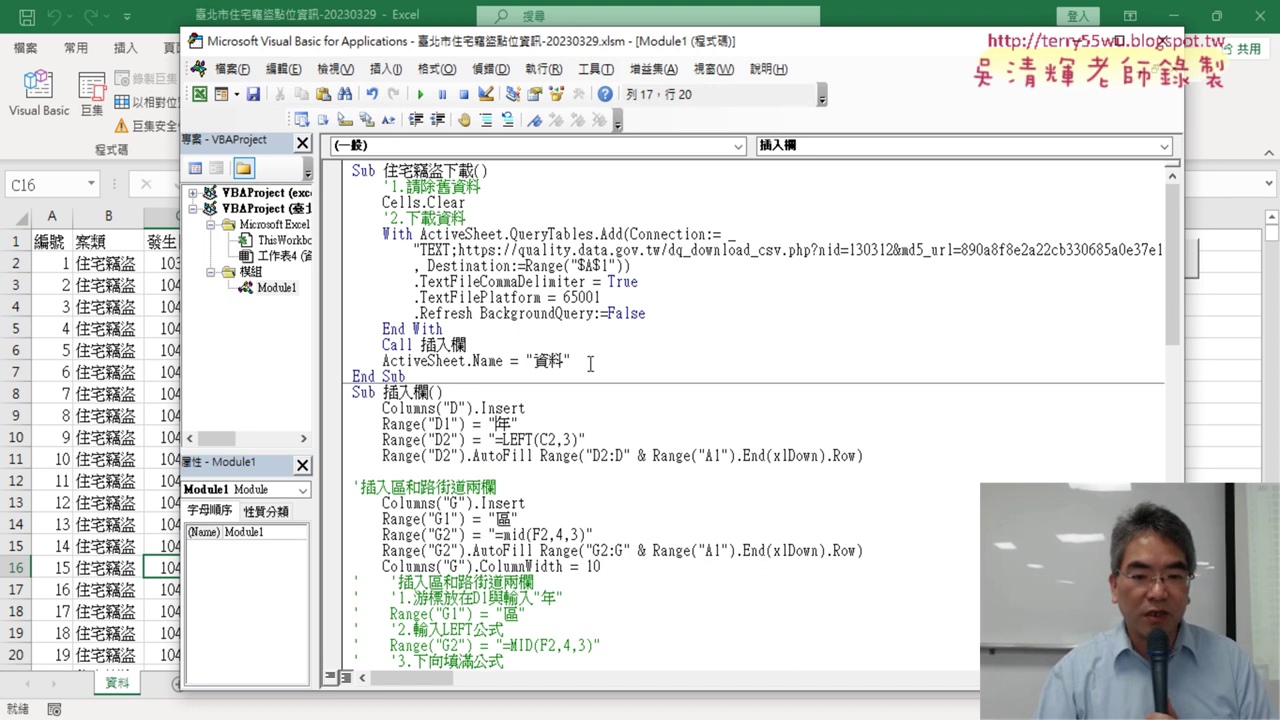
{"action": "left_click_drag", "start_coordinate": [590, 364], "coordinate": [412, 361]}
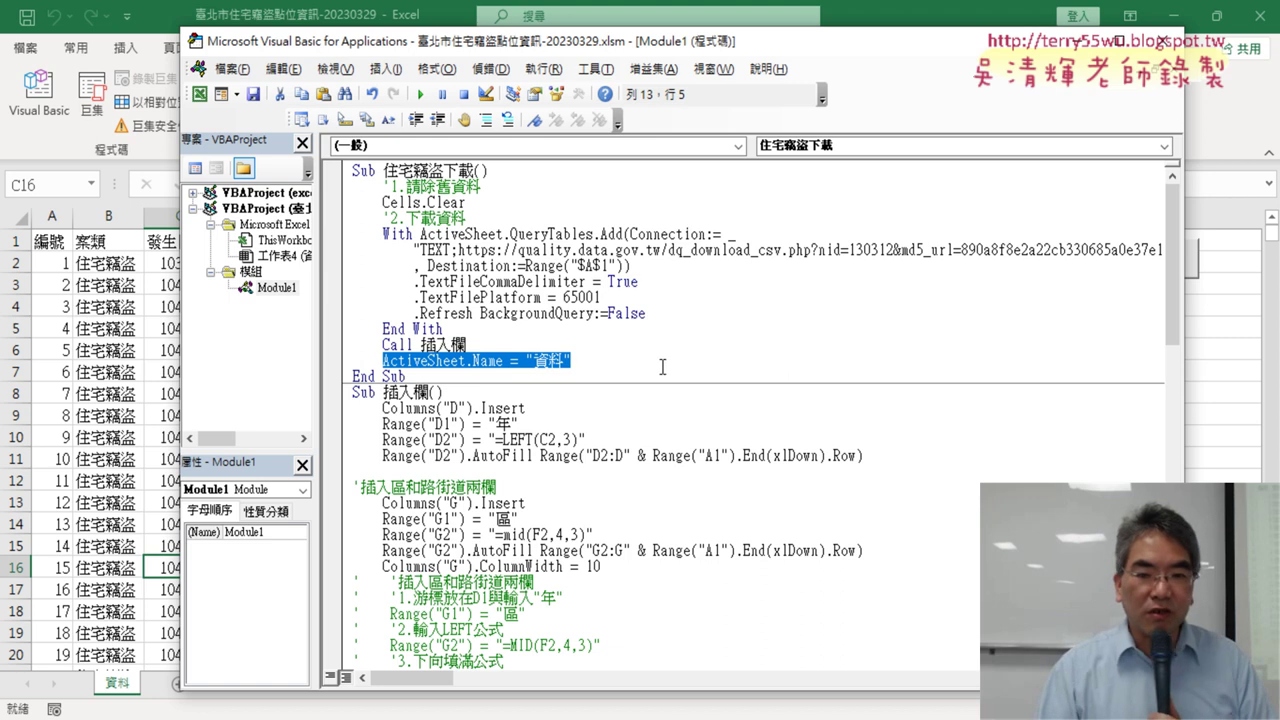
{"action": "left_click", "coordinate": [1204, 378]}
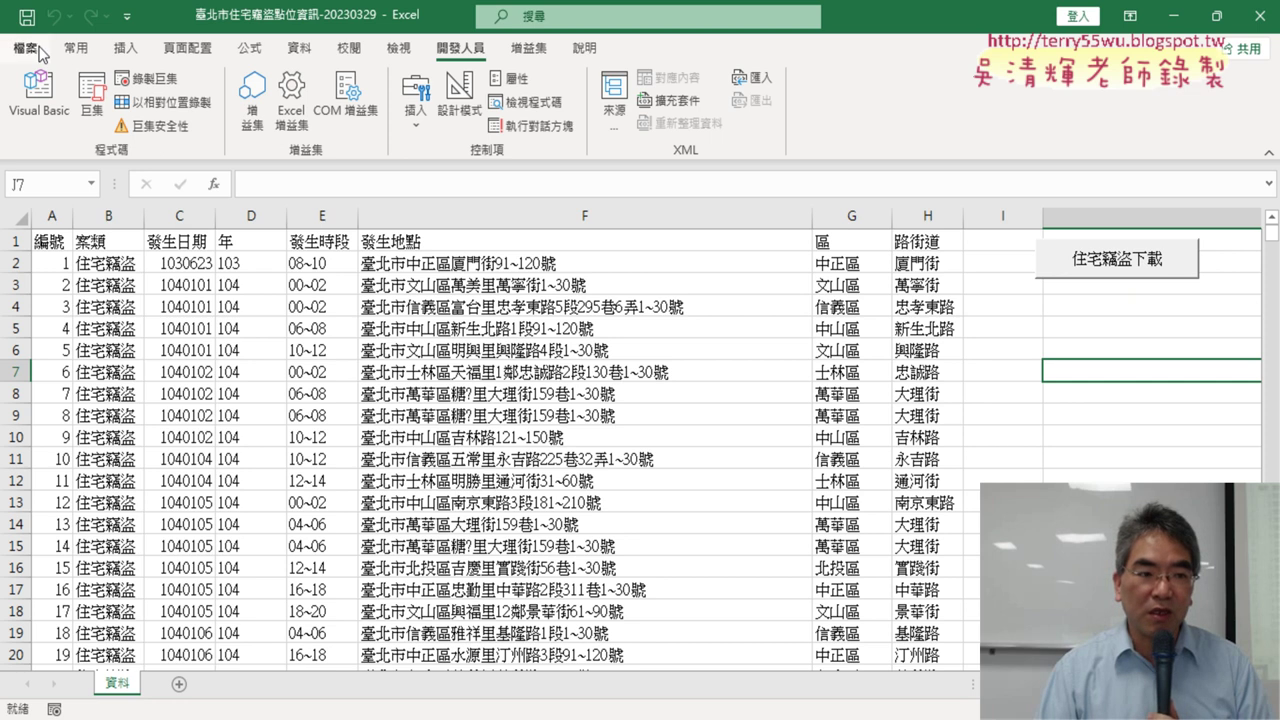
- Select the 歷年竊盜折線圖 procedure name in Module1 for reuse
{"action": "left_click", "coordinate": [40, 95]}
{"action": "scroll", "coordinate": [545, 280], "scroll_direction": "down", "scroll_amount": 5}
{"action": "scroll", "coordinate": [600, 300], "scroll_direction": "down", "scroll_amount": 5}
{"action": "scroll", "coordinate": [655, 318], "scroll_direction": "down", "scroll_amount": 5}
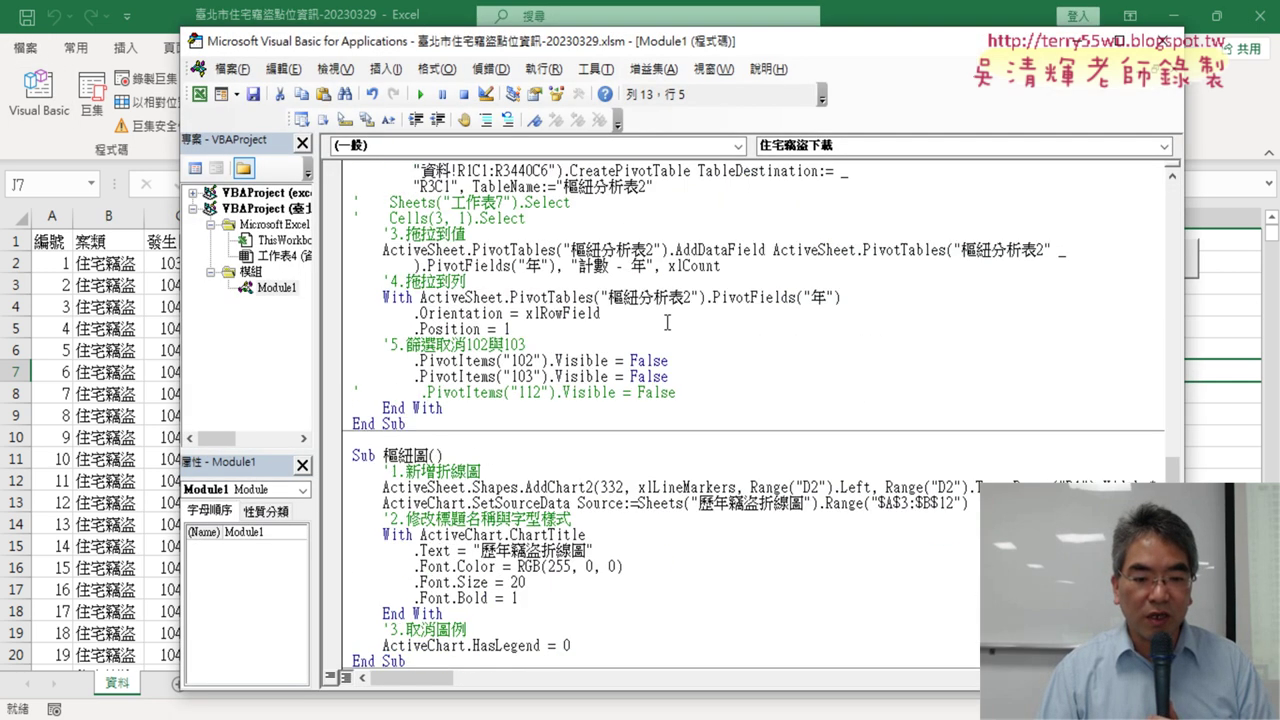
{"action": "scroll", "coordinate": [665, 322], "scroll_direction": "down", "scroll_amount": 5}
{"action": "left_click_drag", "start_coordinate": [383, 582], "coordinate": [492, 582]}
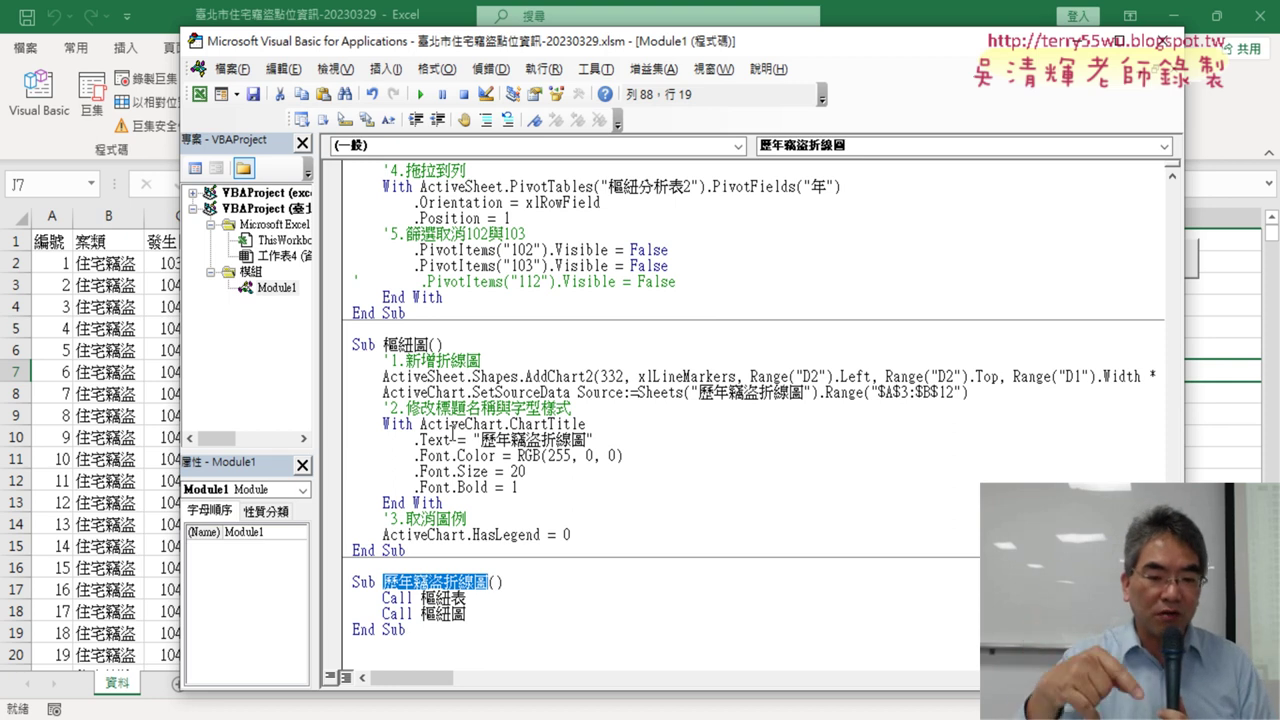
- Copy the 住宅竊盜下載 button on the worksheet
{"action": "left_click", "coordinate": [1219, 354]}
{"action": "right_click", "coordinate": [1102, 272]}
{"action": "left_click", "coordinate": [1037, 297]}
- Paste a copy of the button and assign it the 歷年竊盜折線圖 macro
{"action": "left_click", "coordinate": [1027, 300]}
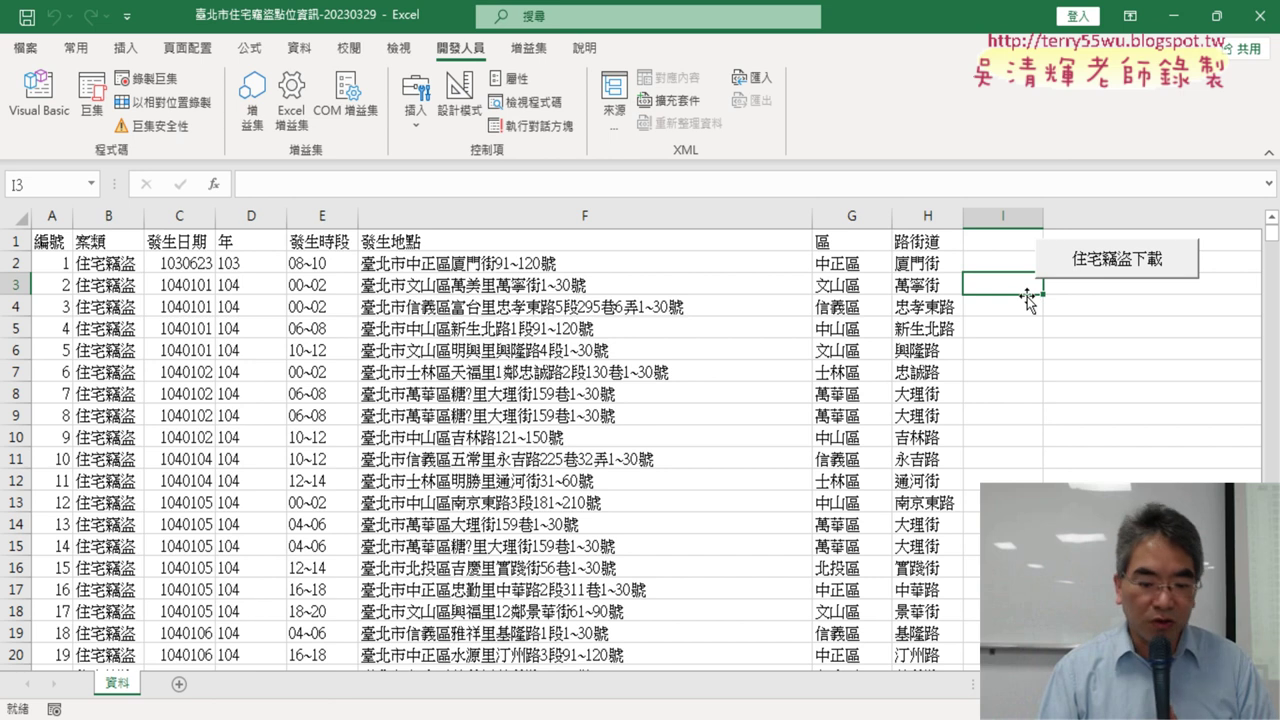
{"action": "key", "text": "ctrl+v"}
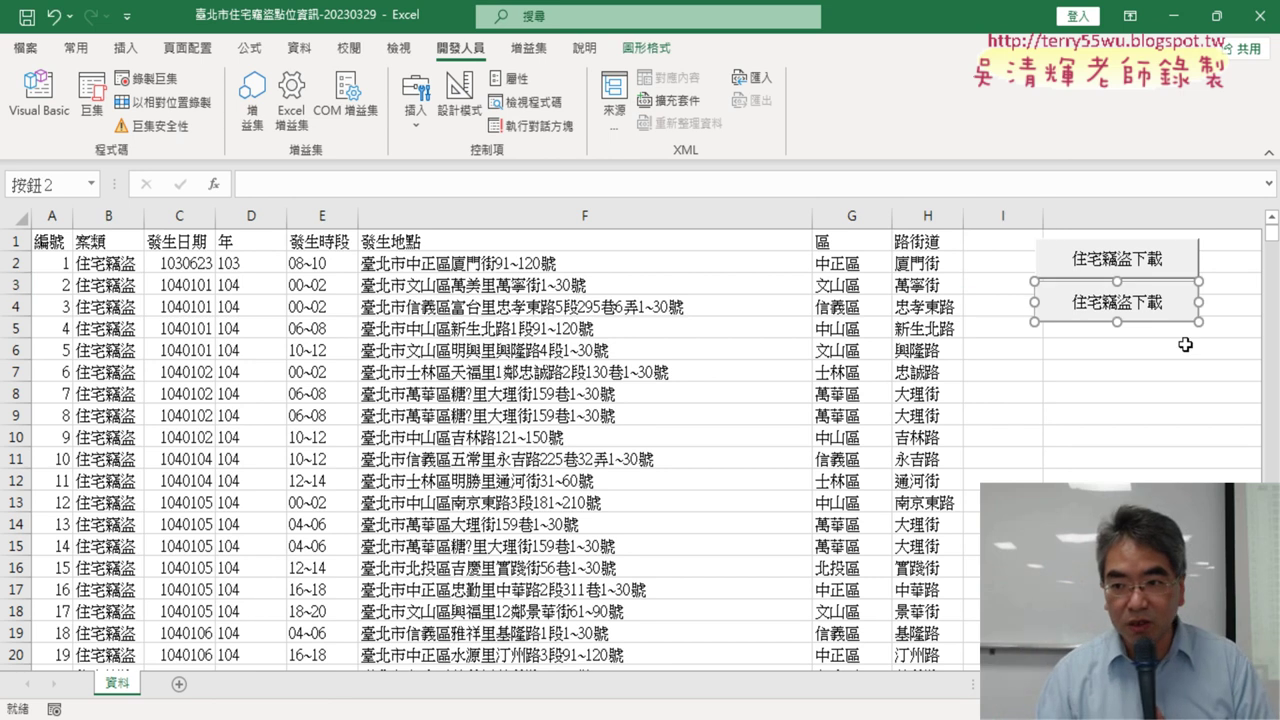
{"action": "right_click", "coordinate": [1040, 292]}
{"action": "left_click", "coordinate": [1076, 393]}
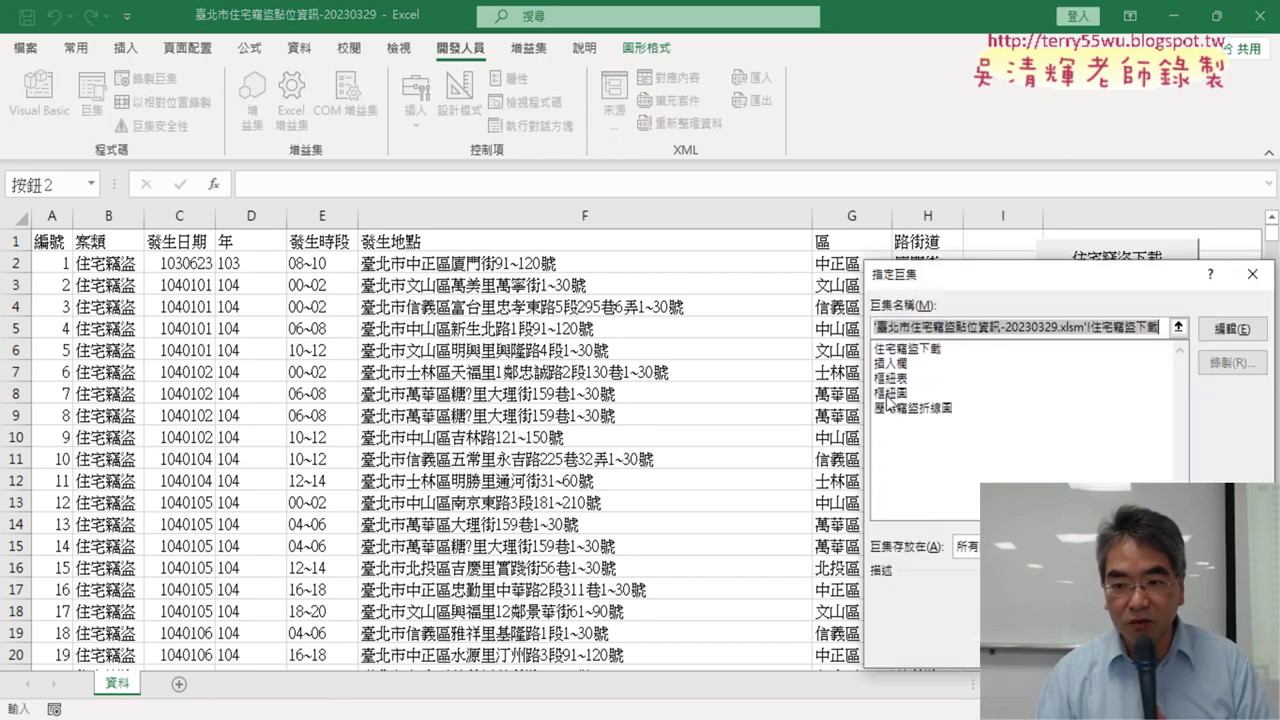
{"action": "left_click", "coordinate": [907, 410]}
{"action": "left_click_drag", "start_coordinate": [958, 328], "coordinate": [852, 334]}
{"action": "key", "text": "ctrl+c"}
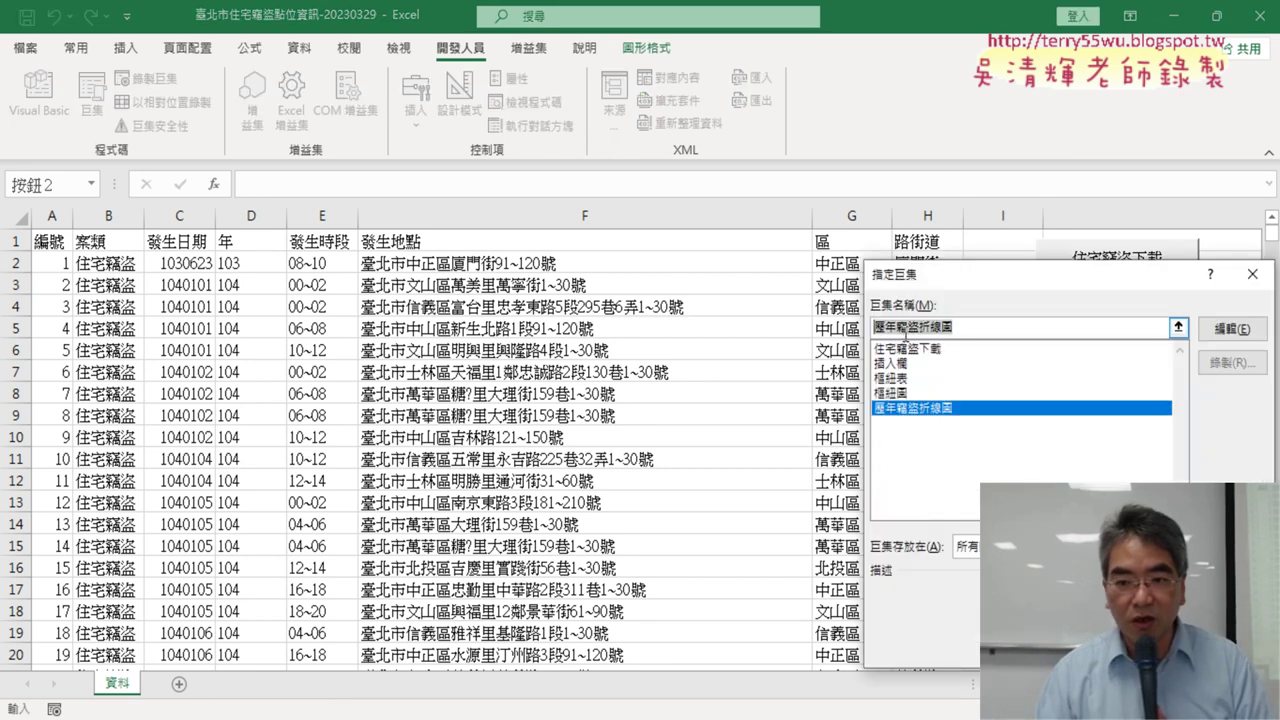
{"action": "right_click", "coordinate": [905, 335]}
{"action": "left_click", "coordinate": [950, 369]}
{"action": "key", "text": "Return"}
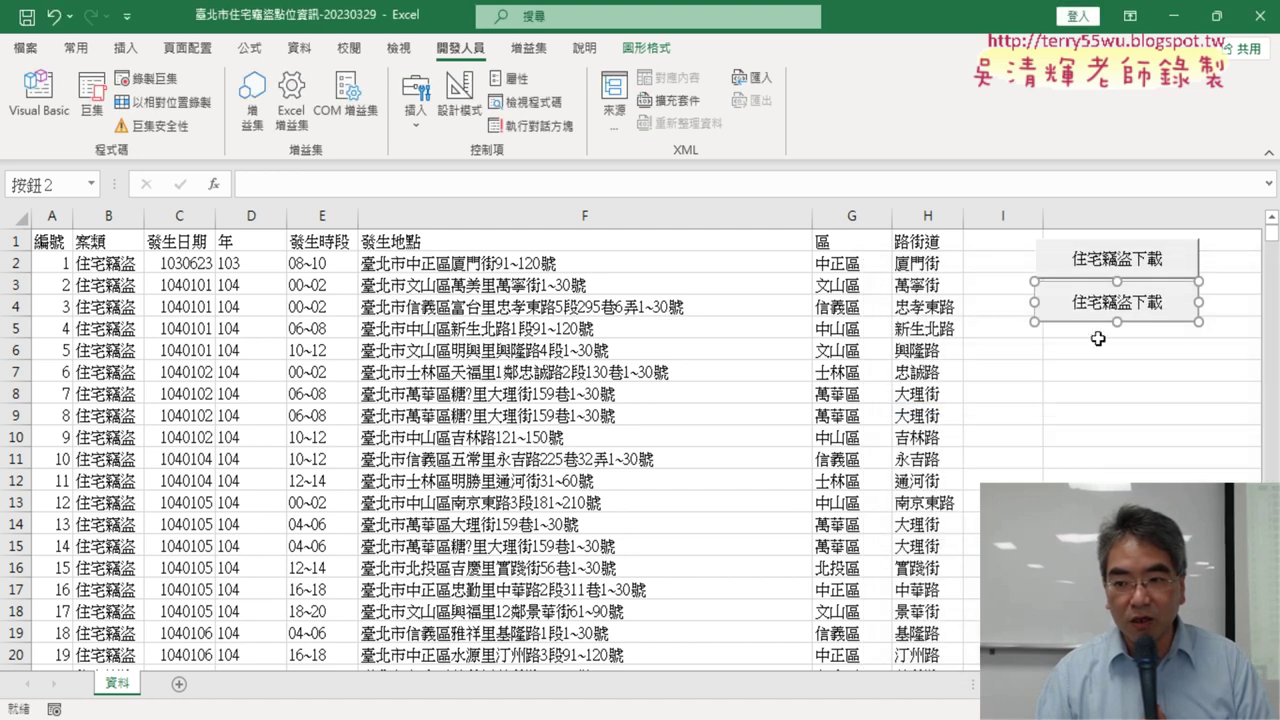
- Change the copied button's caption from 住宅竊盜下載 to 歷年竊盜折線圖
{"action": "left_click", "coordinate": [1076, 301]}
{"action": "key", "text": "Delete"}
{"action": "key", "text": "Delete"}
{"action": "key", "text": "Delete"}
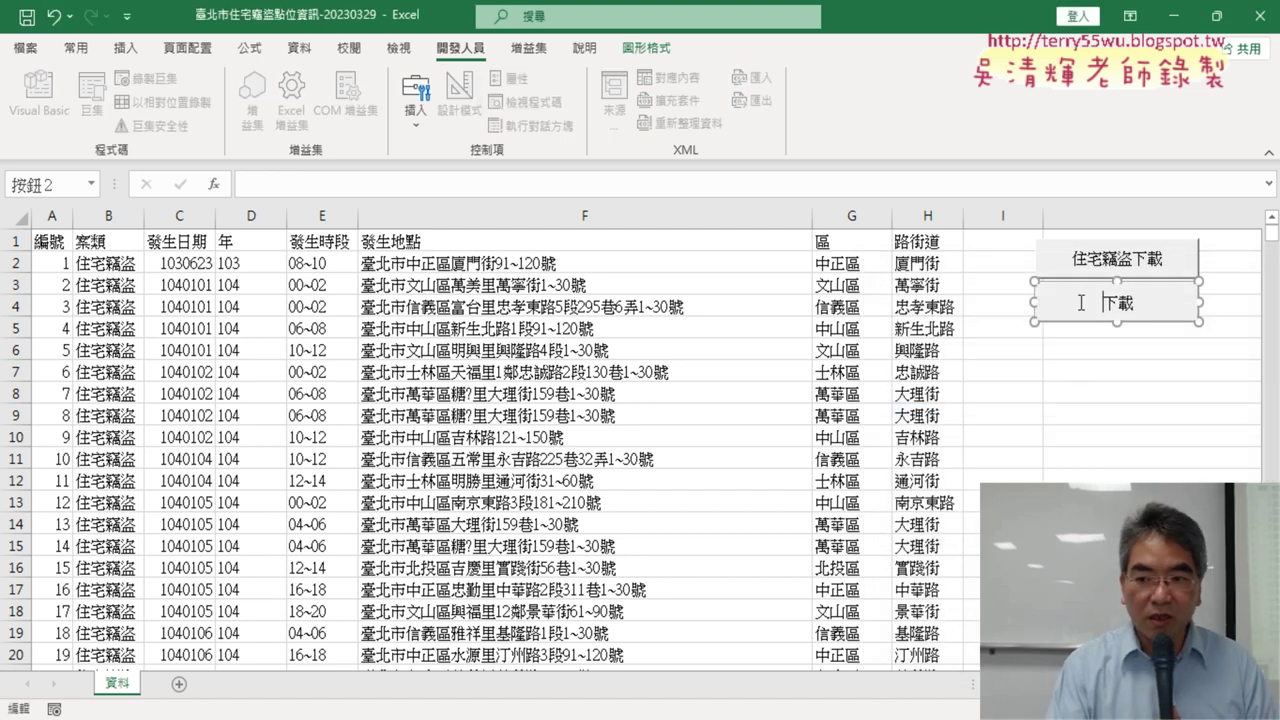
{"action": "key", "text": "ctrl+v"}
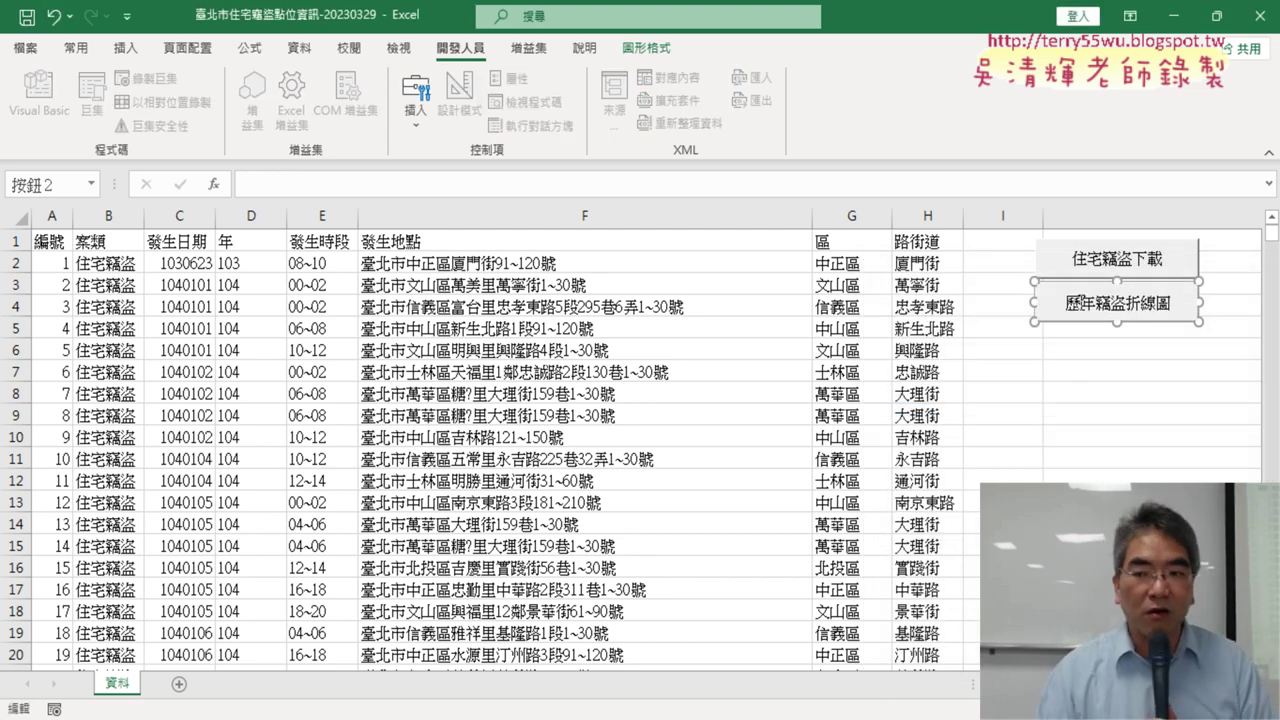
{"action": "left_click", "coordinate": [1142, 432]}
- Set breakpoints on the 樞紐表 and 樞紐圖 call lines in the 歷年竊盜折線圖 macro
{"action": "left_click", "coordinate": [38, 95]}
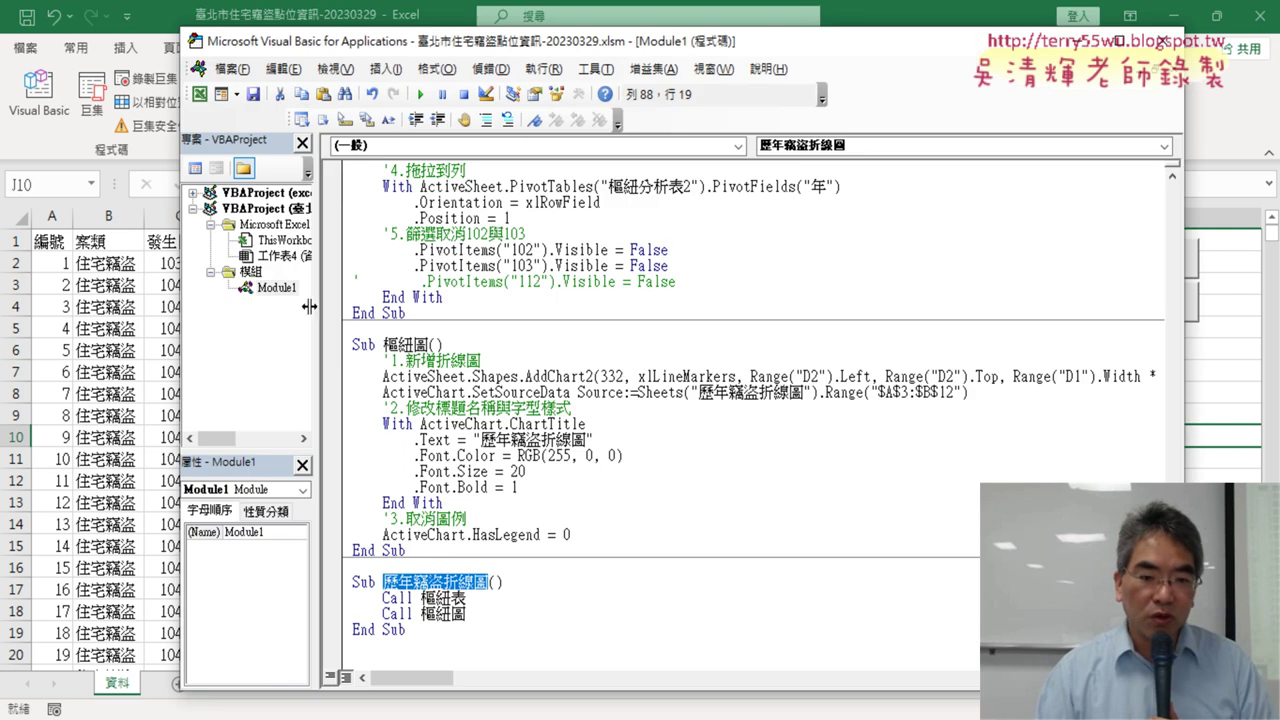
{"action": "left_click", "coordinate": [331, 597]}
{"action": "left_click", "coordinate": [331, 613]}
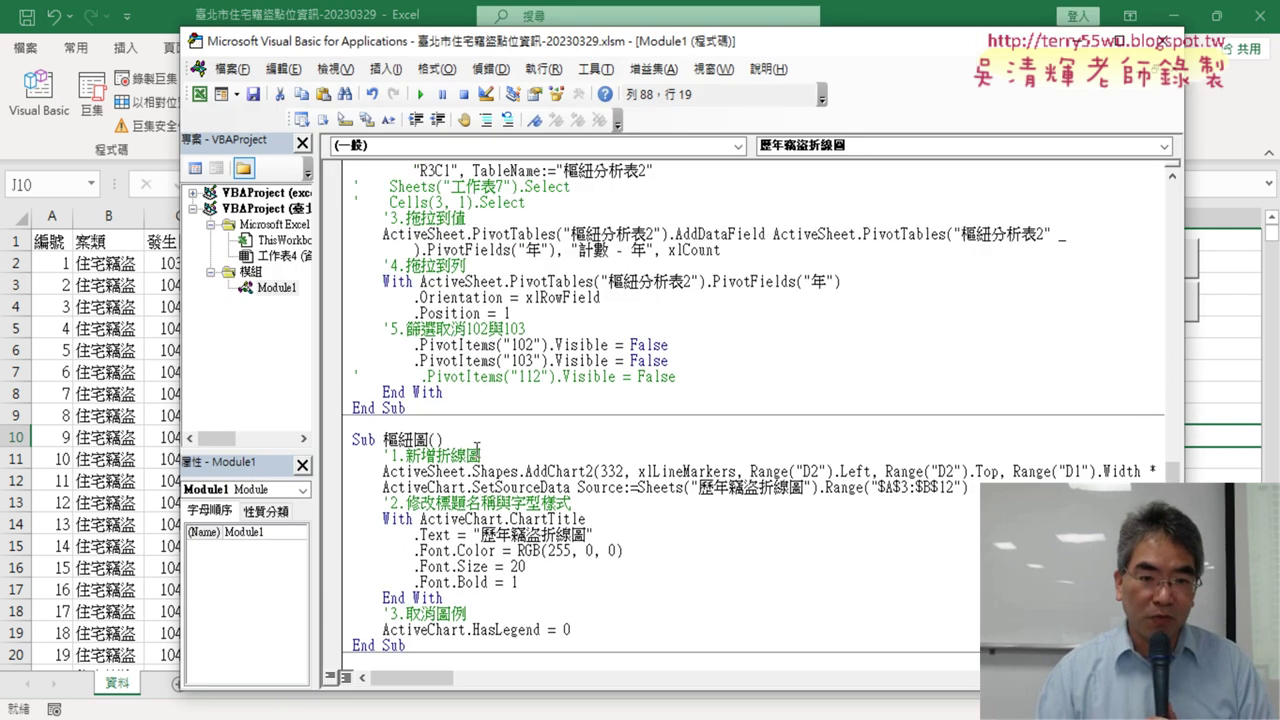
{"action": "scroll", "coordinate": [750, 400], "scroll_direction": "up", "scroll_amount": 3}
{"action": "scroll", "coordinate": [750, 400], "scroll_direction": "up", "scroll_amount": 5}
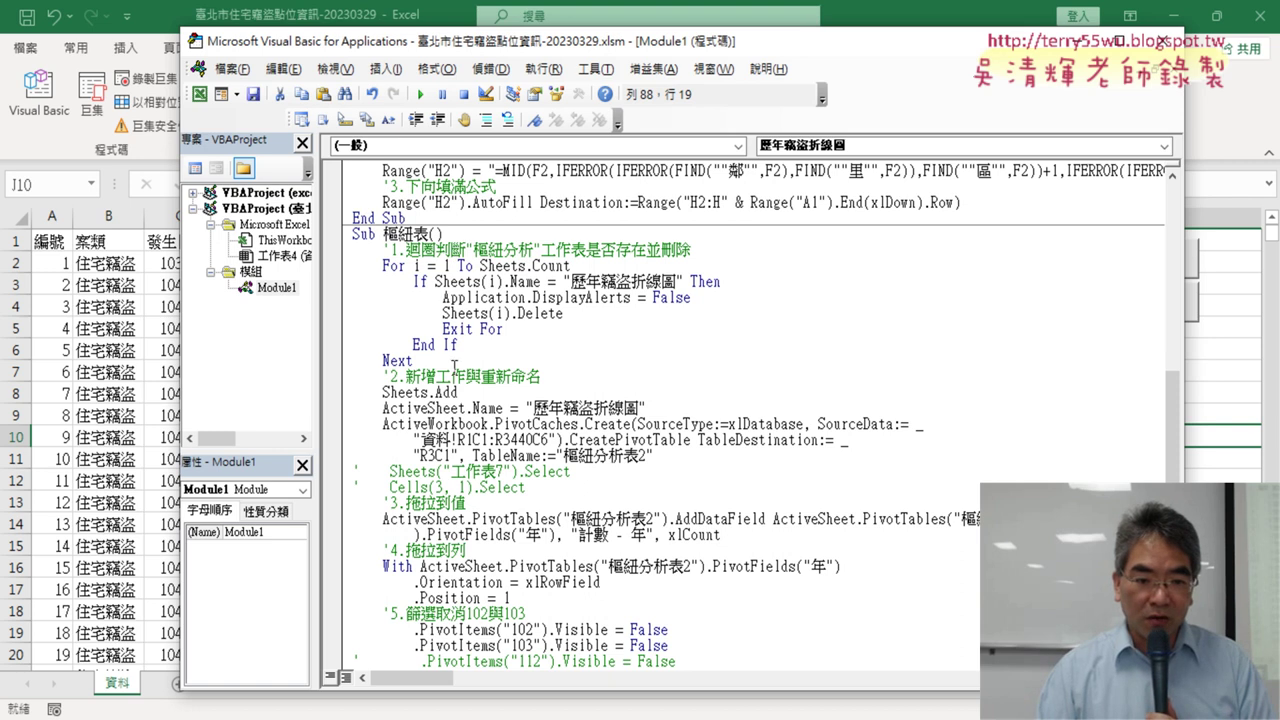
{"action": "scroll", "coordinate": [455, 367], "scroll_direction": "down", "scroll_amount": 8}
{"action": "left_click", "coordinate": [453, 597]}
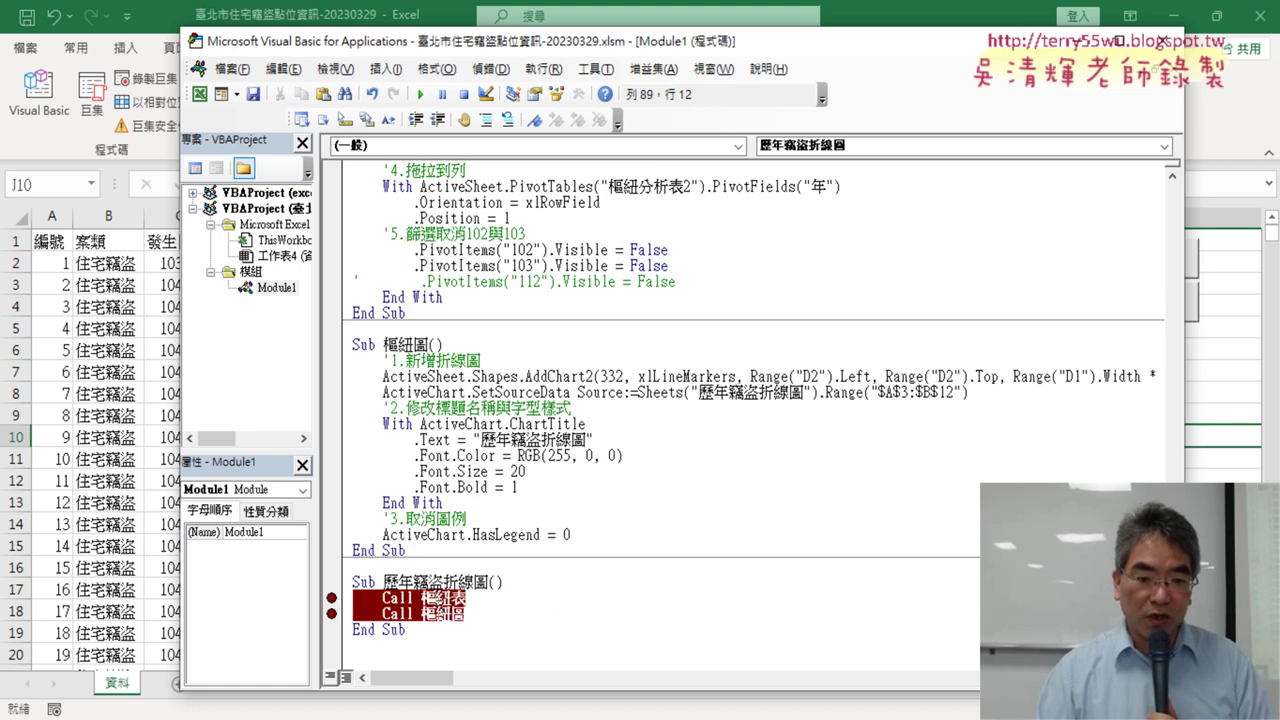
- Run the macro from the new button, step into 樞紐表 with F8, then continue to the chart call
{"action": "left_click", "coordinate": [1226, 379]}
{"action": "left_click", "coordinate": [1135, 320]}
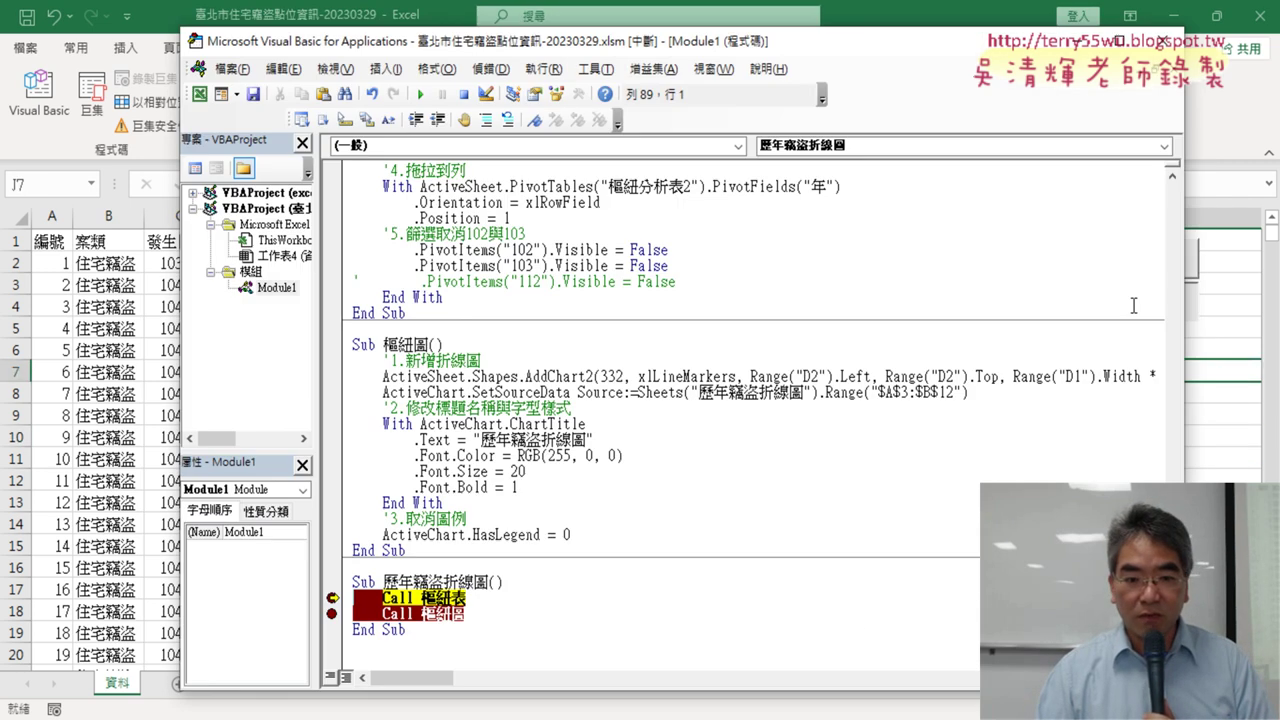
{"action": "key", "text": "F8"}
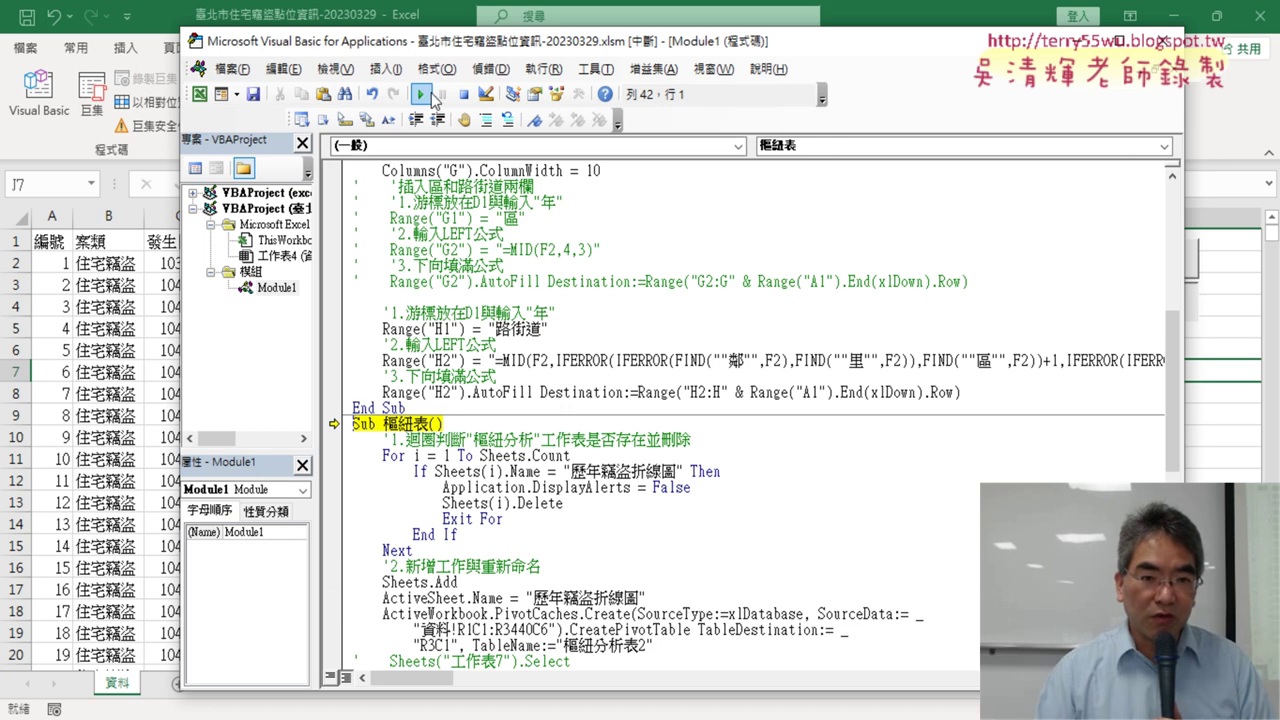
{"action": "left_click", "coordinate": [420, 94]}
{"action": "mouse_move", "coordinate": [436, 41]}
{"action": "left_mouse_down"}
{"action": "mouse_move", "coordinate": [378, 41]}
{"action": "mouse_move", "coordinate": [640, 42]}
{"action": "left_mouse_up"}
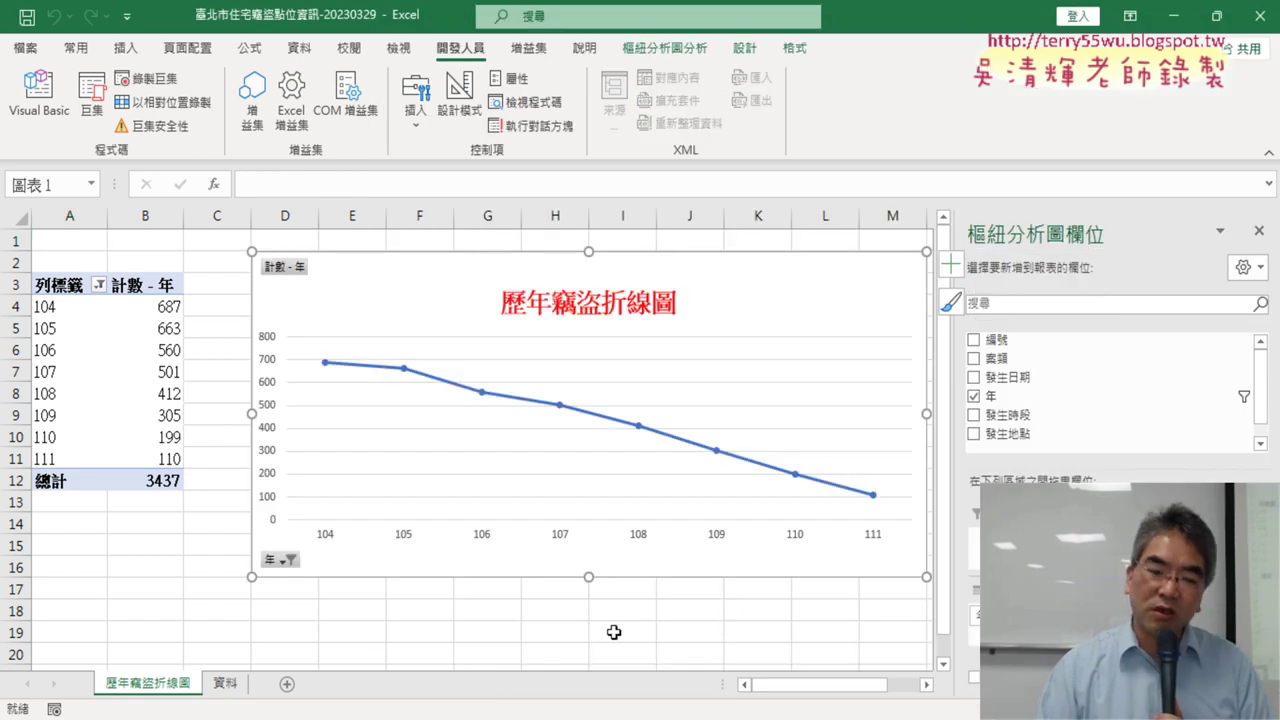
- Compare the 資料 data sheet with the new 歷年竊盜折線圖 pivot and chart sheet
{"action": "left_click", "coordinate": [225, 684]}
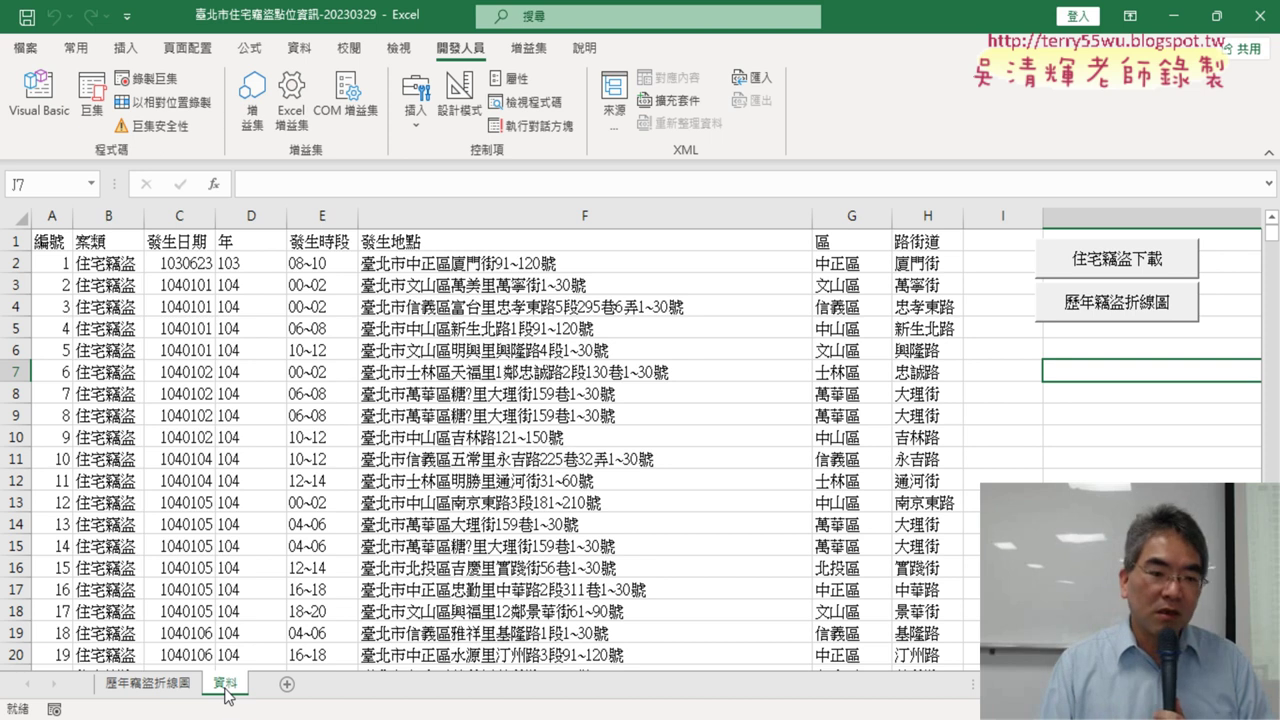
{"action": "left_click", "coordinate": [165, 688]}
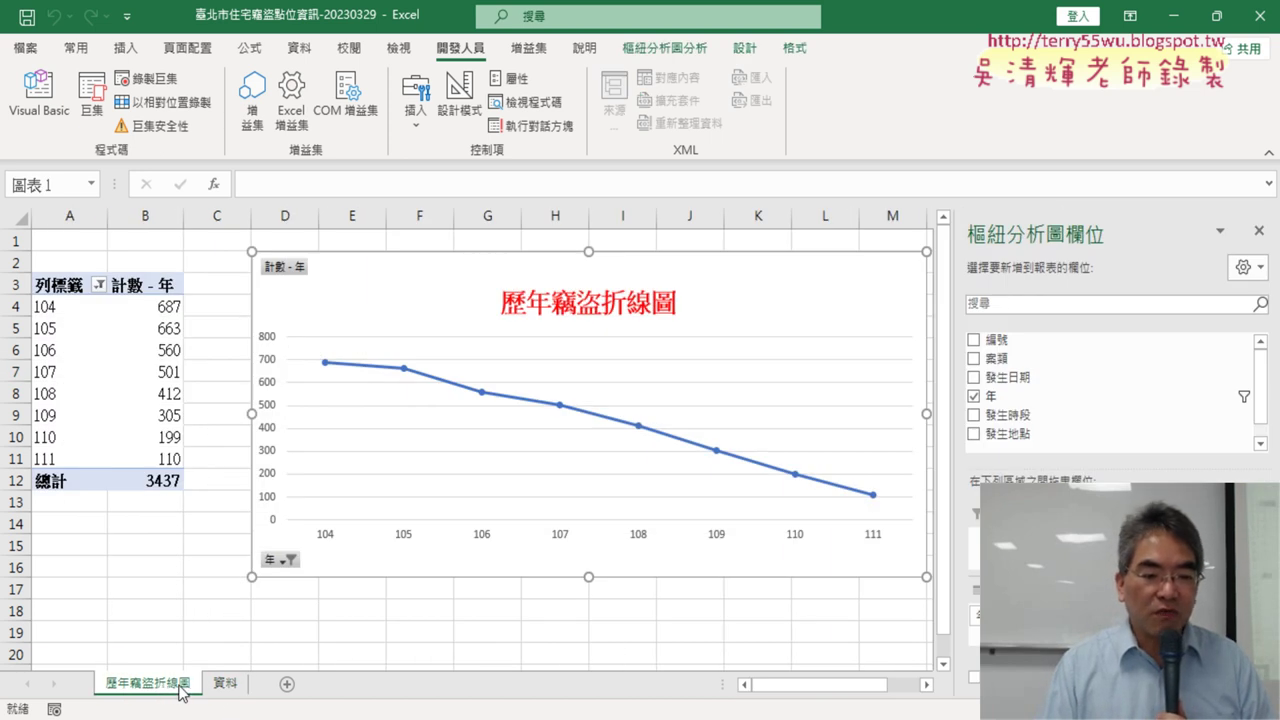
{"action": "left_click", "coordinate": [222, 684]}
{"action": "left_click", "coordinate": [39, 95]}
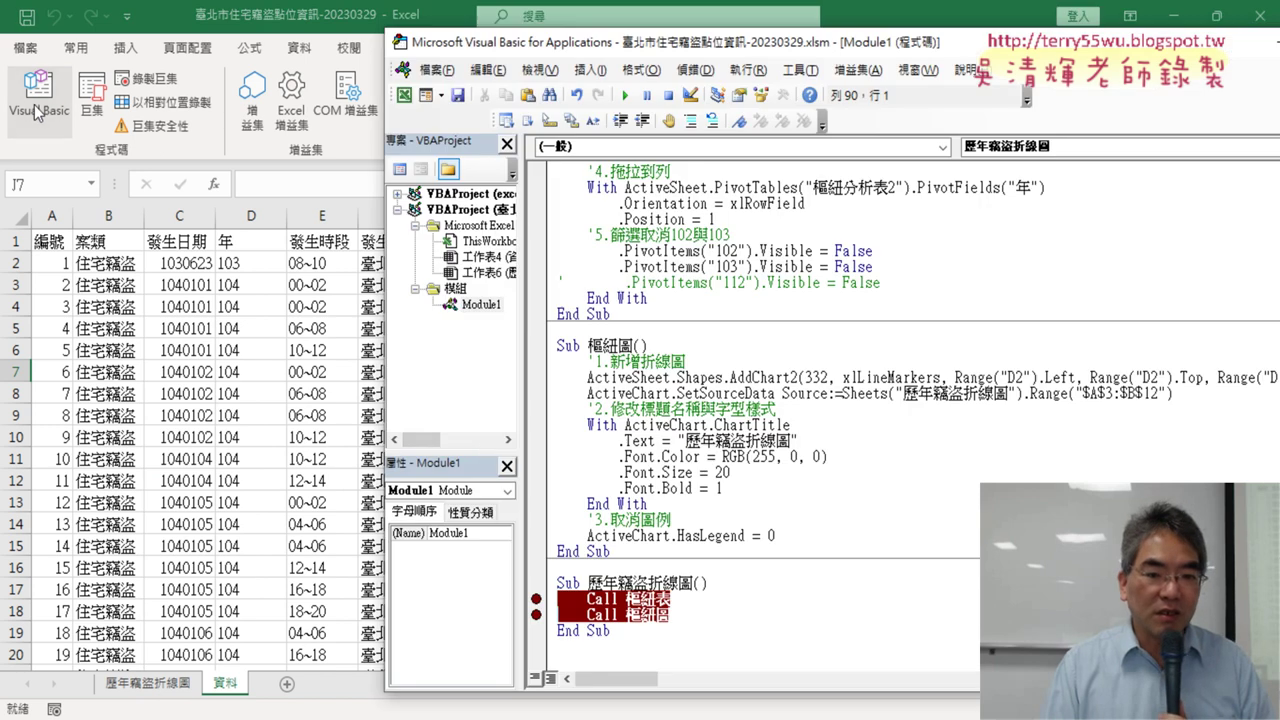
{"action": "scroll", "coordinate": [710, 452], "scroll_direction": "up", "scroll_amount": 5}
{"action": "scroll", "coordinate": [710, 452], "scroll_direction": "up", "scroll_amount": 2}
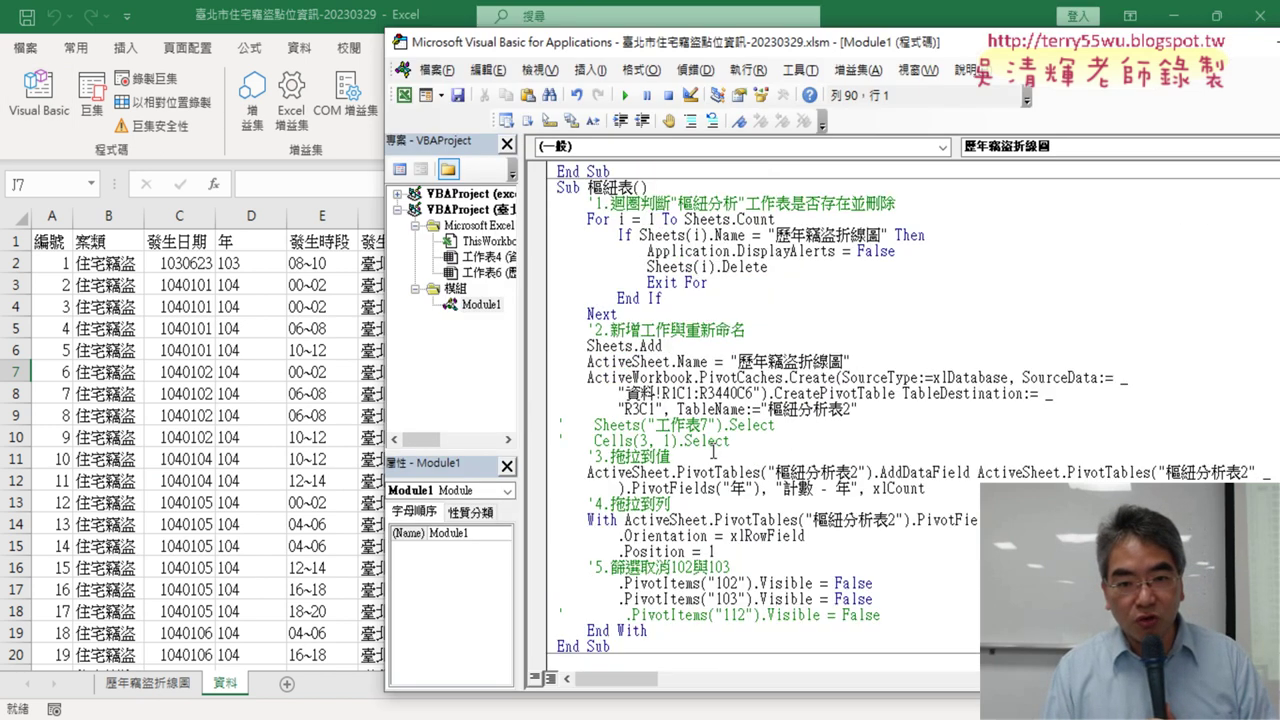
{"action": "scroll", "coordinate": [710, 452], "scroll_direction": "up", "scroll_amount": 2}
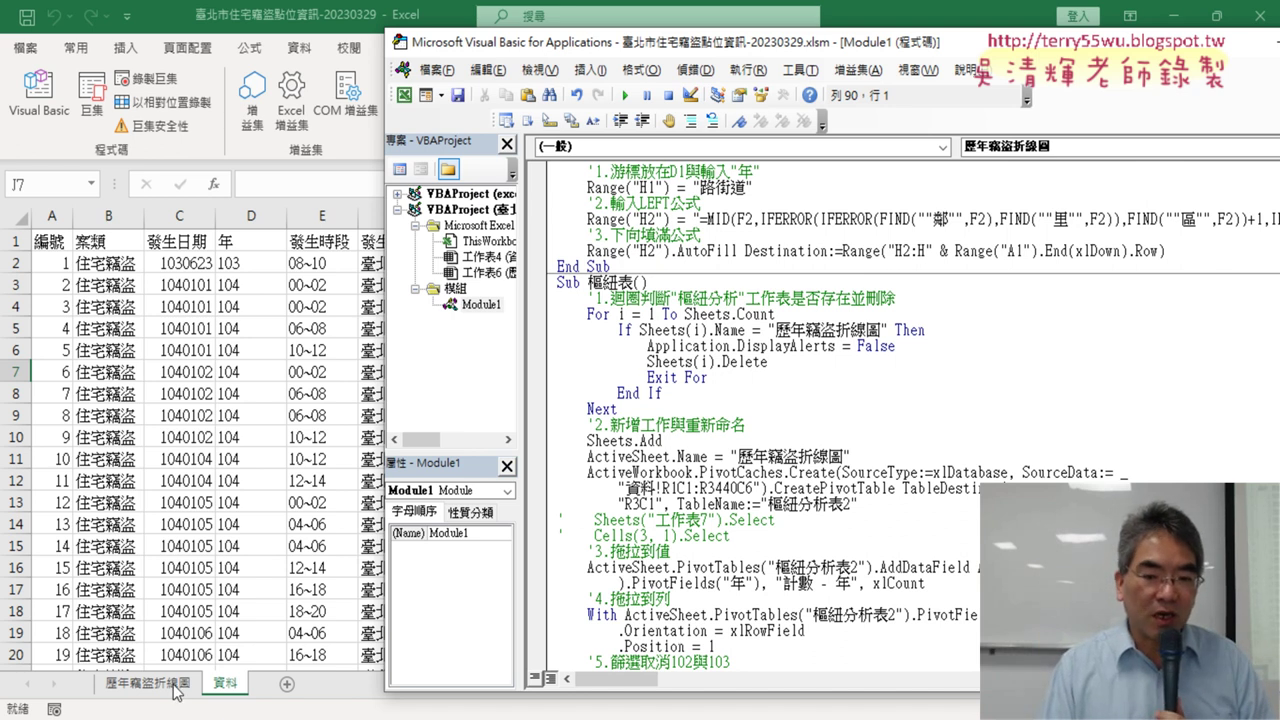
{"action": "scroll", "coordinate": [792, 464], "scroll_direction": "down", "scroll_amount": 3}
{"action": "scroll", "coordinate": [792, 464], "scroll_direction": "down", "scroll_amount": 1}
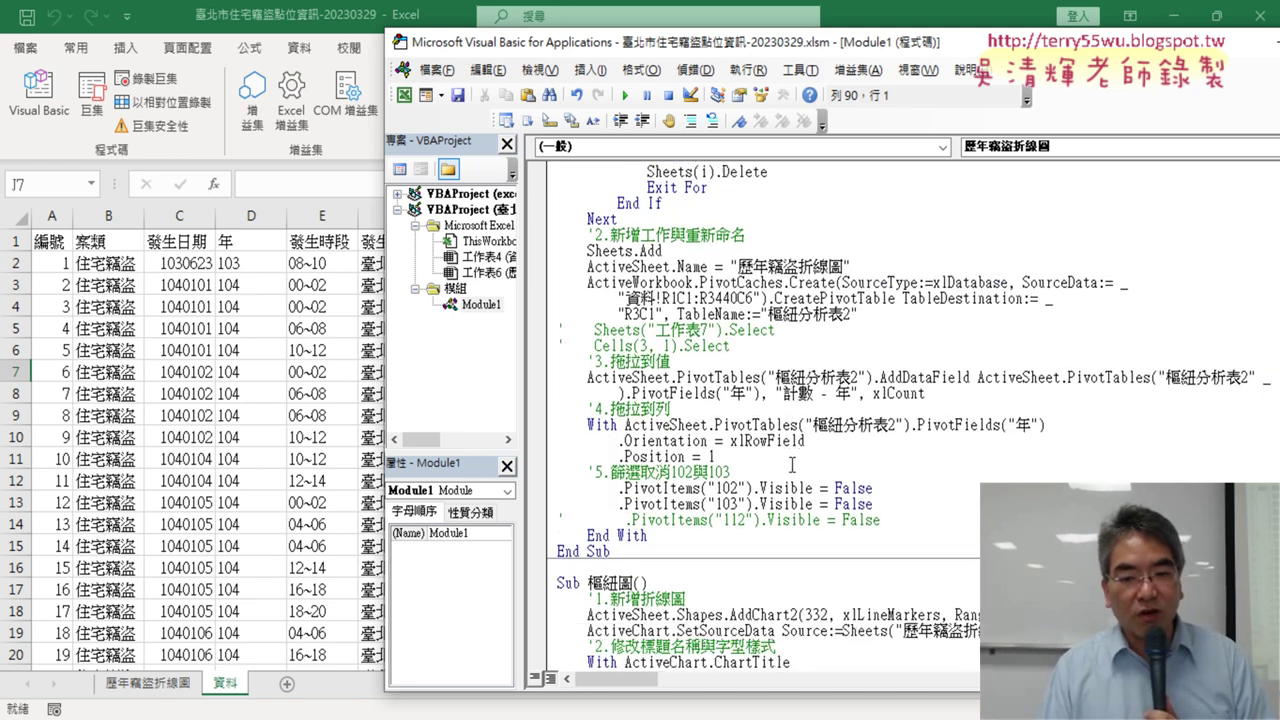
{"action": "scroll", "coordinate": [792, 464], "scroll_direction": "up", "scroll_amount": 1}
{"action": "scroll", "coordinate": [792, 464], "scroll_direction": "up", "scroll_amount": 1}
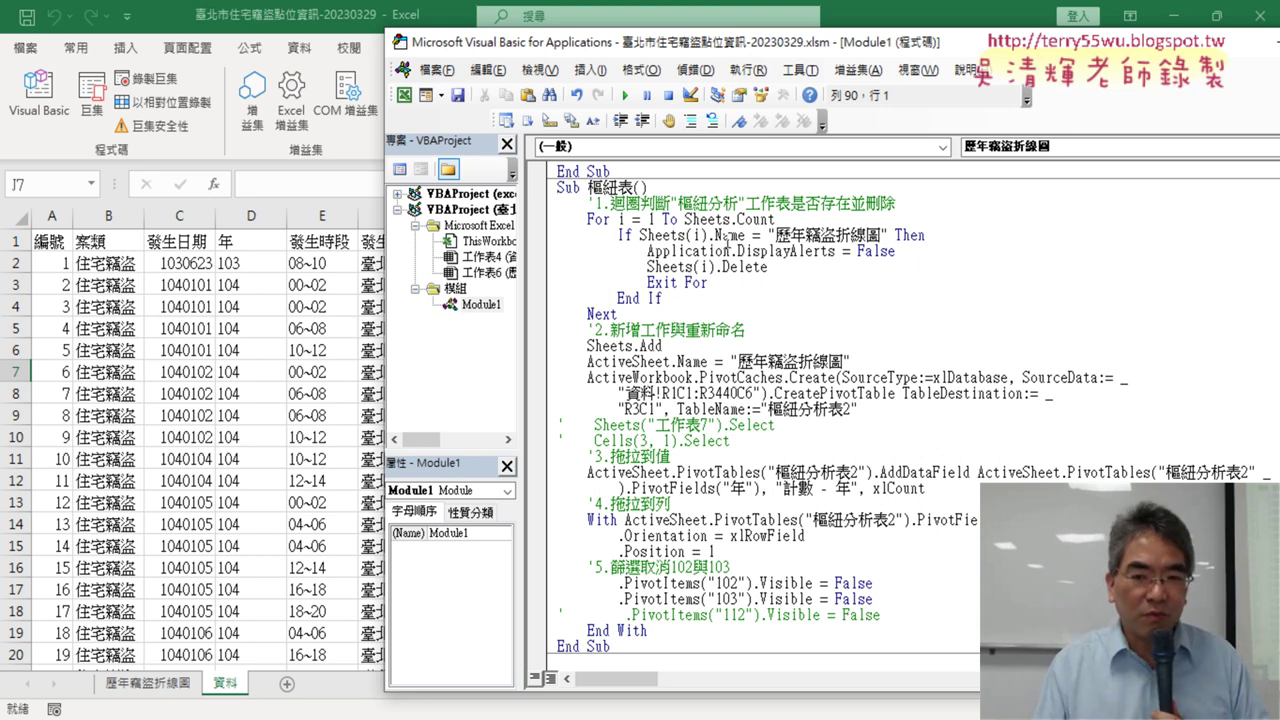
- Scroll through the 樞紐表 pivot-table code in the Google Docs notes
{"action": "left_click", "coordinate": [694, 567]}
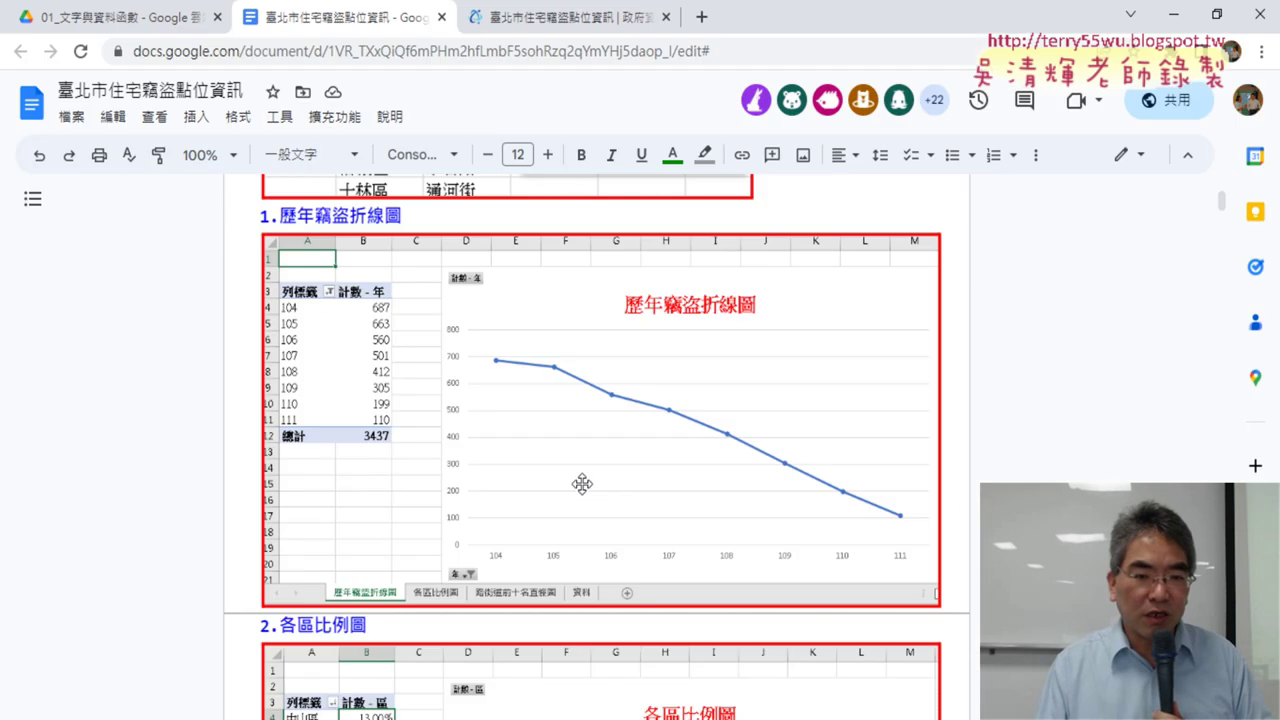
{"action": "scroll", "coordinate": [585, 480], "scroll_direction": "down", "scroll_amount": 5}
{"action": "scroll", "coordinate": [585, 480], "scroll_direction": "down", "scroll_amount": 5}
{"action": "scroll", "coordinate": [591, 483], "scroll_direction": "down", "scroll_amount": 5}
{"action": "scroll", "coordinate": [591, 483], "scroll_direction": "down", "scroll_amount": 5}
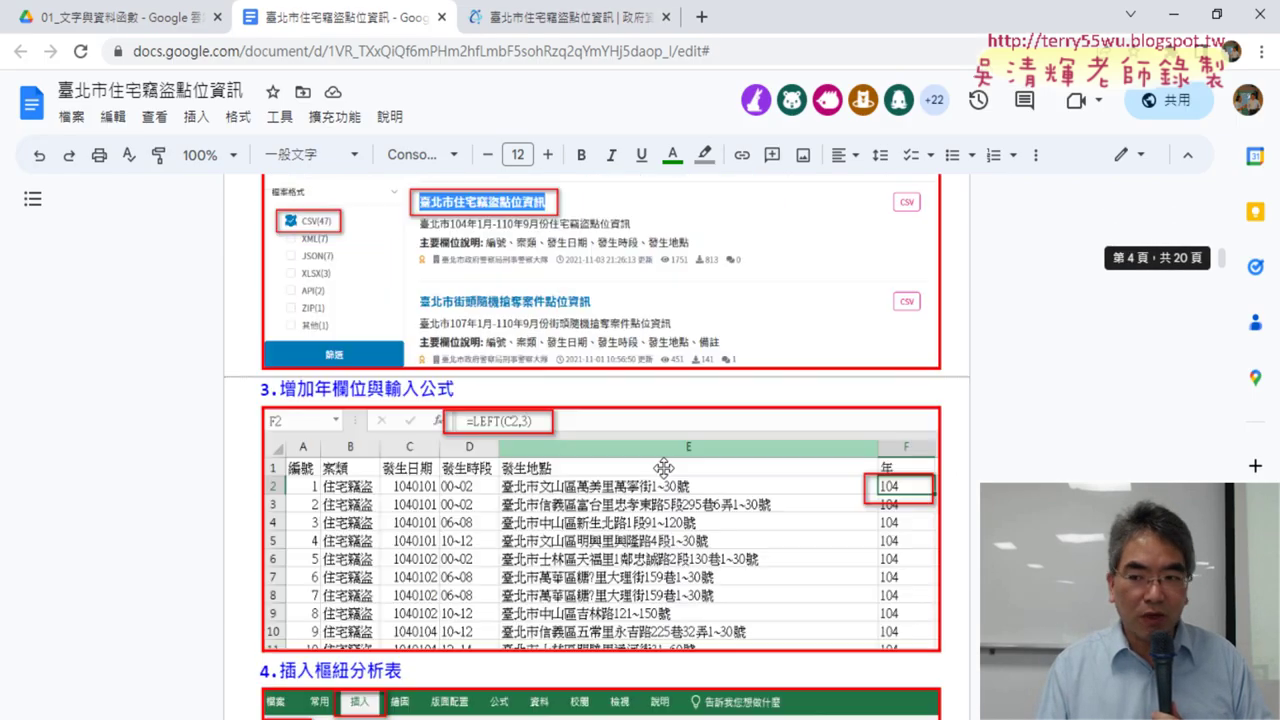
{"action": "left_click_drag", "start_coordinate": [1222, 265], "coordinate": [1220, 700]}
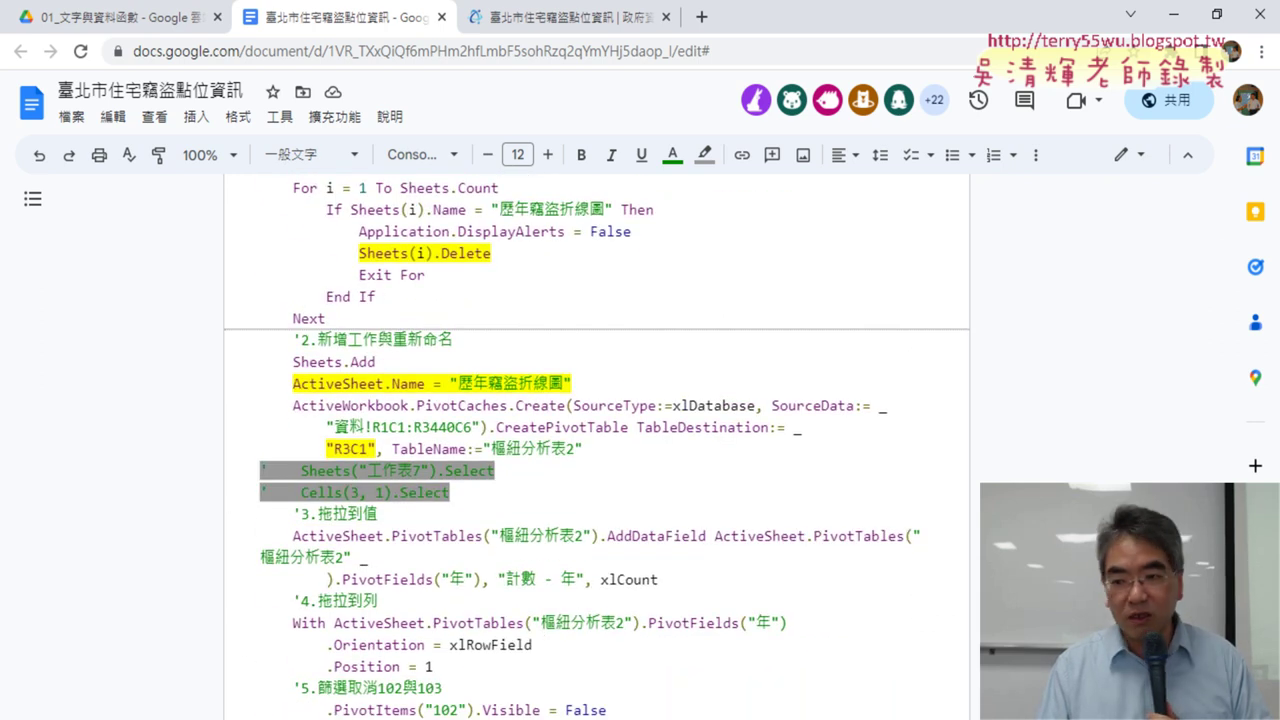
{"action": "scroll", "coordinate": [571, 357], "scroll_direction": "up", "scroll_amount": 1}
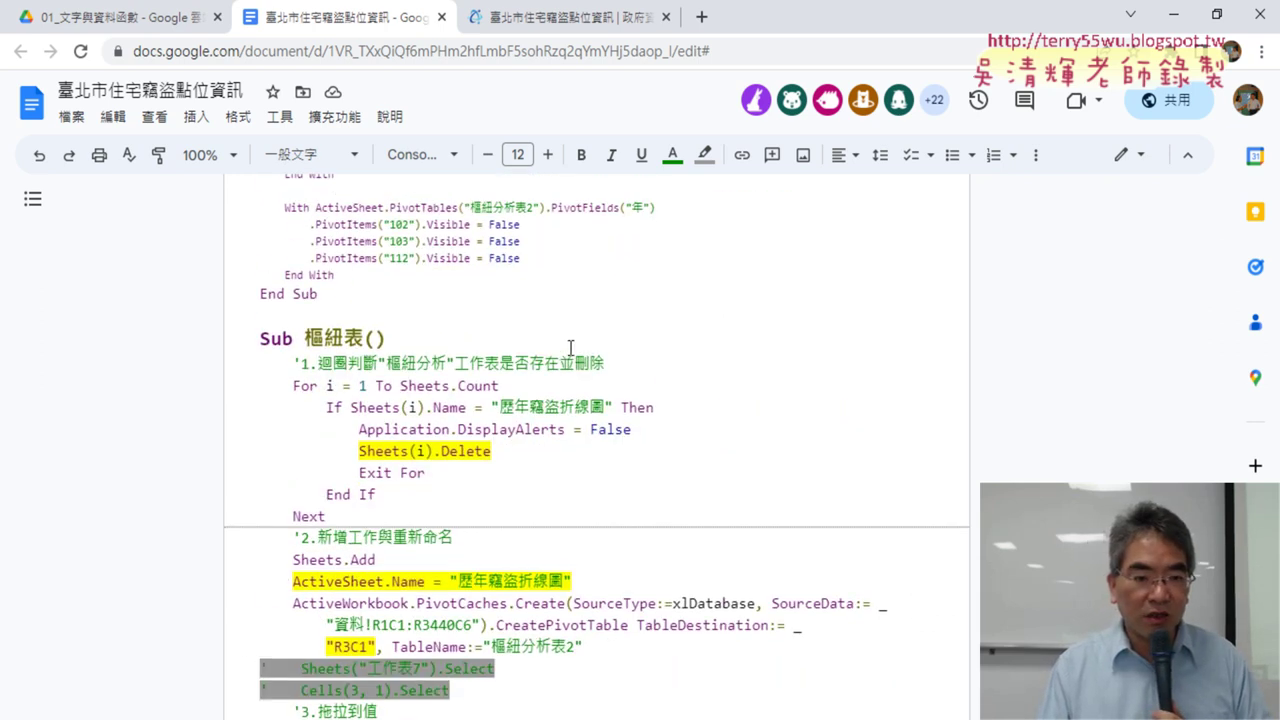
{"action": "scroll", "coordinate": [531, 343], "scroll_direction": "up", "scroll_amount": 2}
{"action": "scroll", "coordinate": [531, 343], "scroll_direction": "down", "scroll_amount": 2}
- Highlight the Sub 樞紐表() heading in yellow
{"action": "left_click_drag", "start_coordinate": [260, 240], "coordinate": [403, 246]}
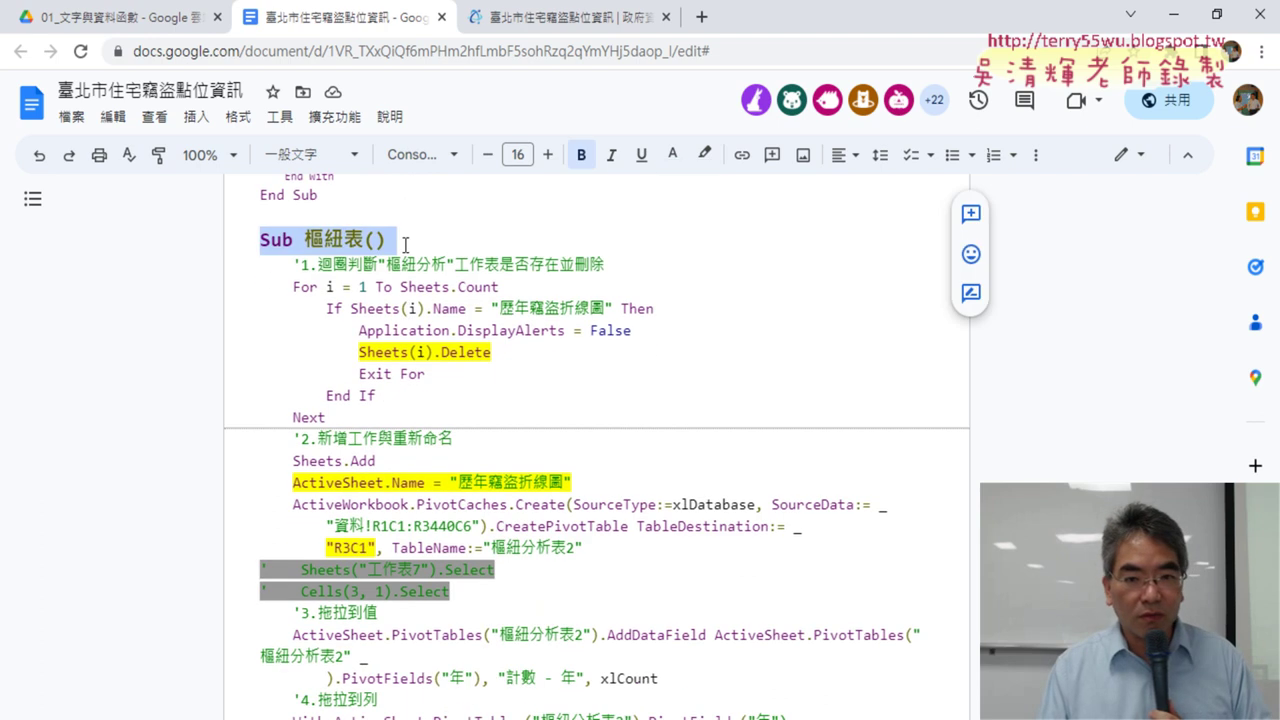
{"action": "left_click", "coordinate": [705, 155]}
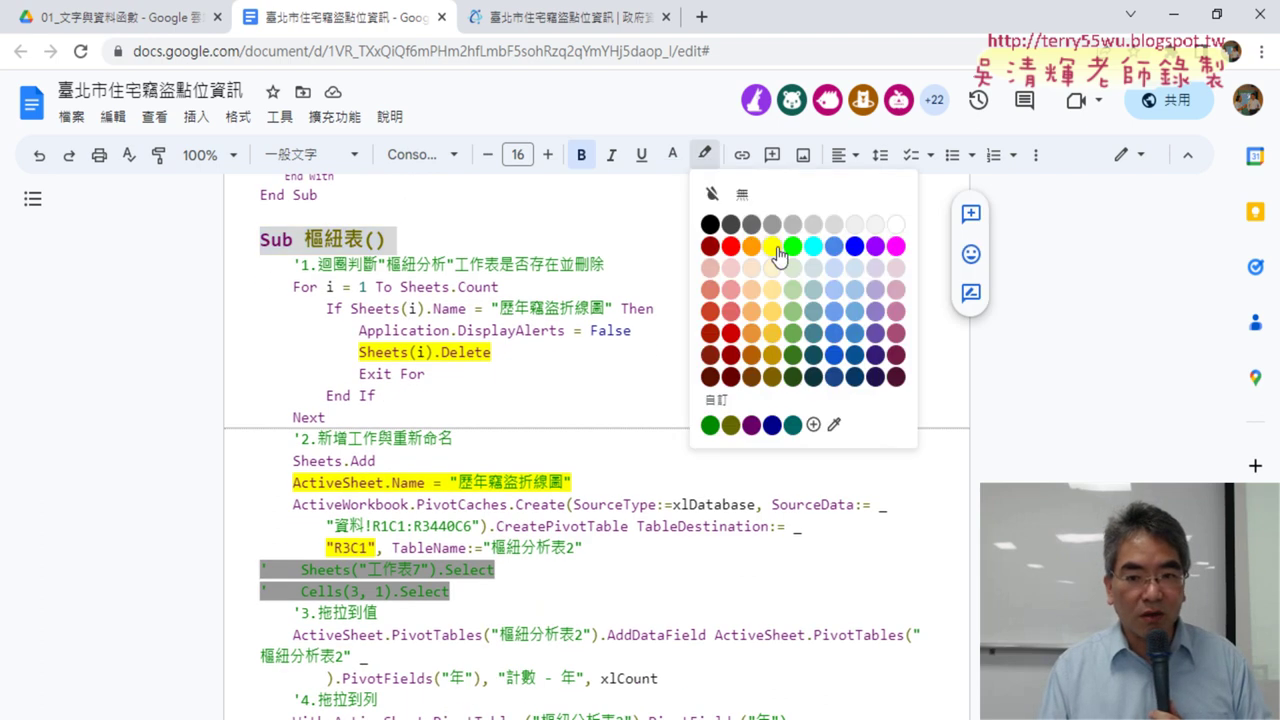
{"action": "left_click", "coordinate": [772, 247]}
- Go over the step 1 and step 2 comments and the loop lines of the pivot code
{"action": "scroll", "coordinate": [440, 290], "scroll_direction": "down", "scroll_amount": 1}
{"action": "scroll", "coordinate": [440, 290], "scroll_direction": "down", "scroll_amount": 2}
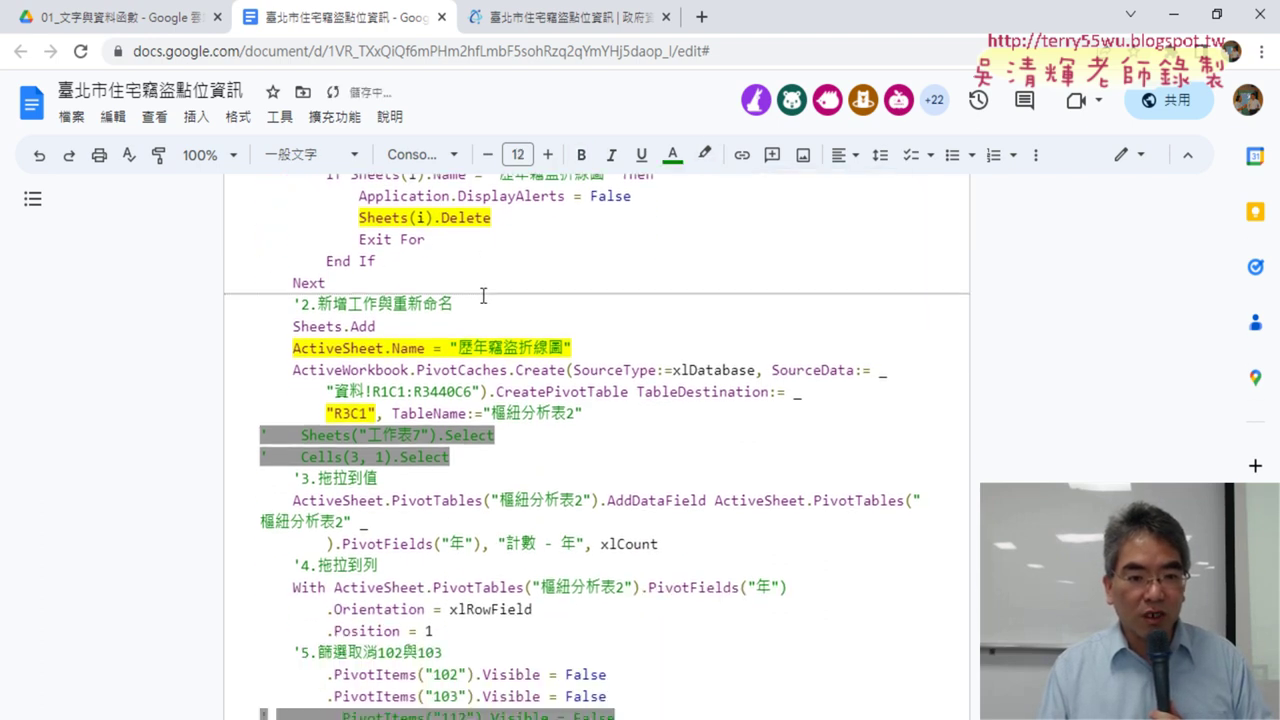
{"action": "scroll", "coordinate": [480, 294], "scroll_direction": "down", "scroll_amount": 1}
{"action": "scroll", "coordinate": [300, 270], "scroll_direction": "up", "scroll_amount": 4}
{"action": "left_click_drag", "start_coordinate": [283, 266], "coordinate": [642, 268]}
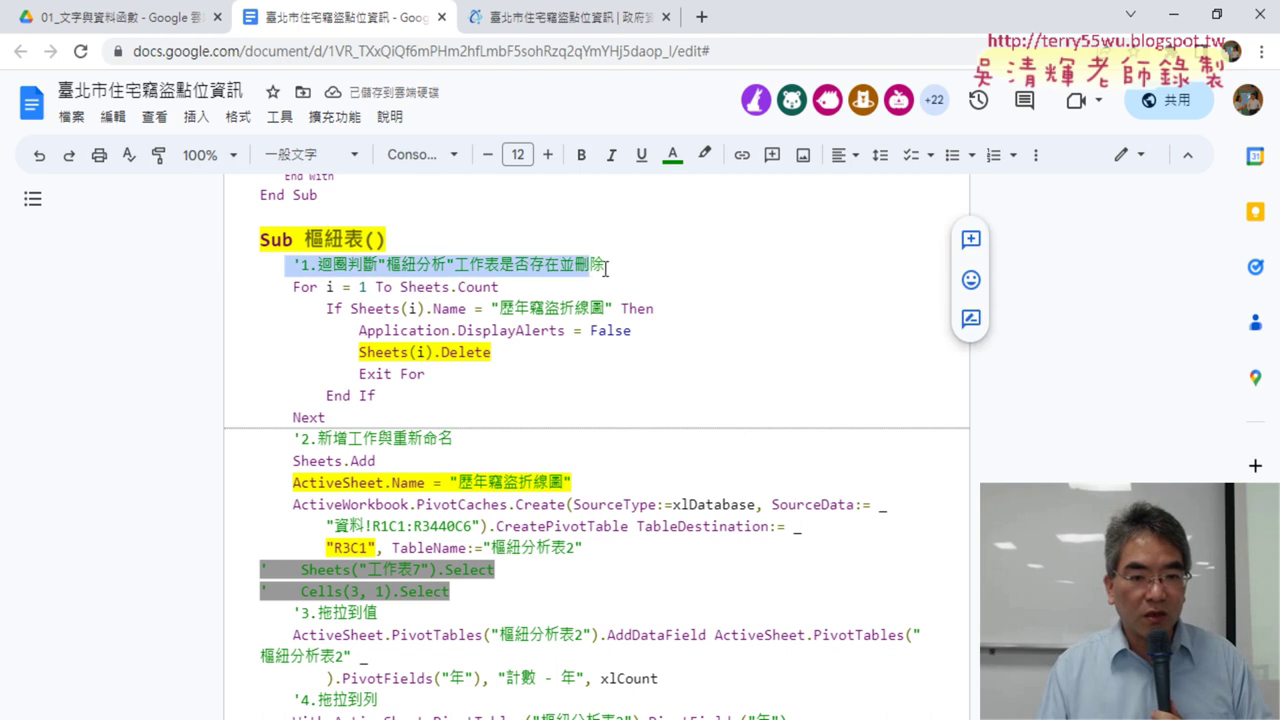
{"action": "left_click_drag", "start_coordinate": [274, 439], "coordinate": [563, 443]}
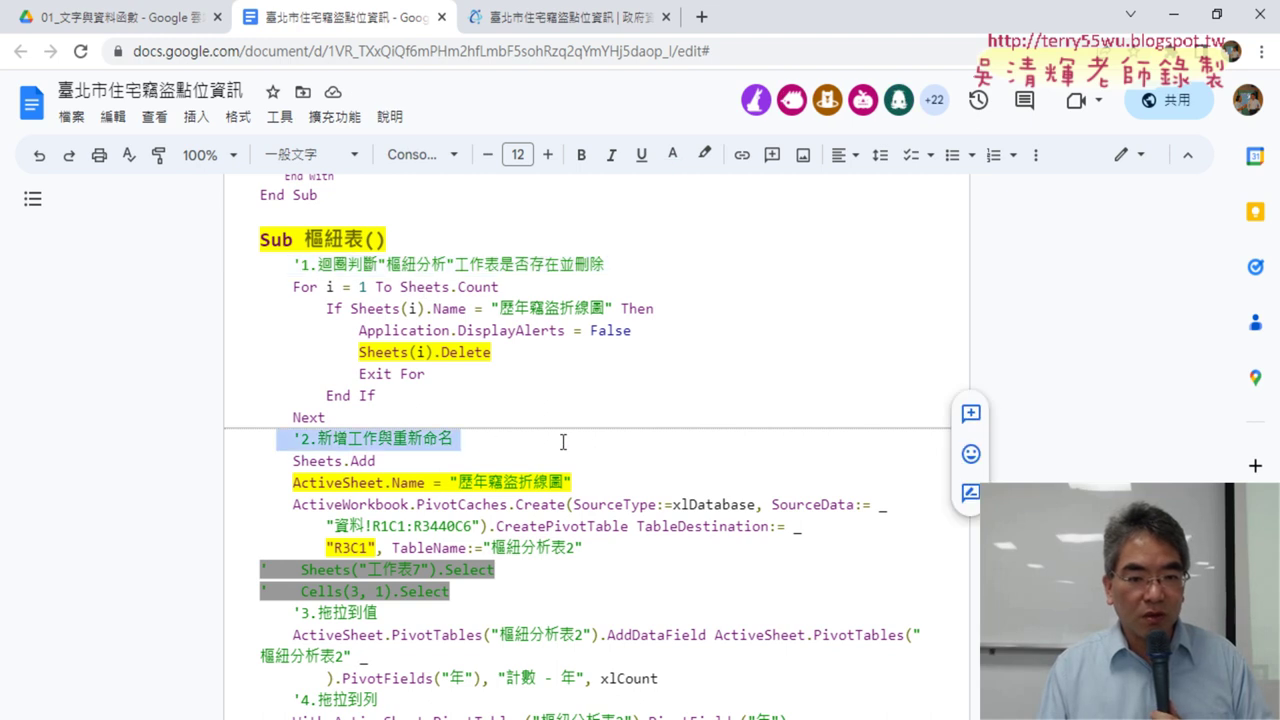
{"action": "left_click", "coordinate": [339, 264]}
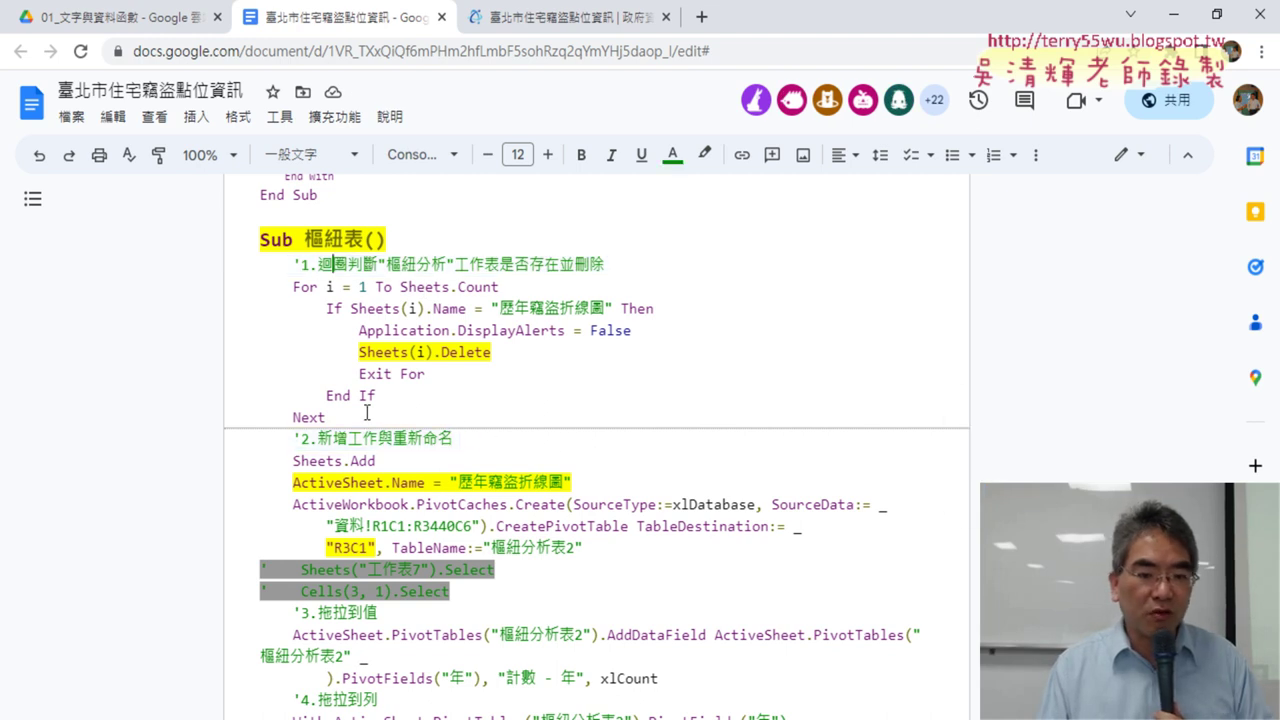
{"action": "left_click_drag", "start_coordinate": [365, 416], "coordinate": [251, 264]}
{"action": "scroll", "coordinate": [509, 351], "scroll_direction": "down", "scroll_amount": 1}
{"action": "scroll", "coordinate": [509, 351], "scroll_direction": "down", "scroll_amount": 2}
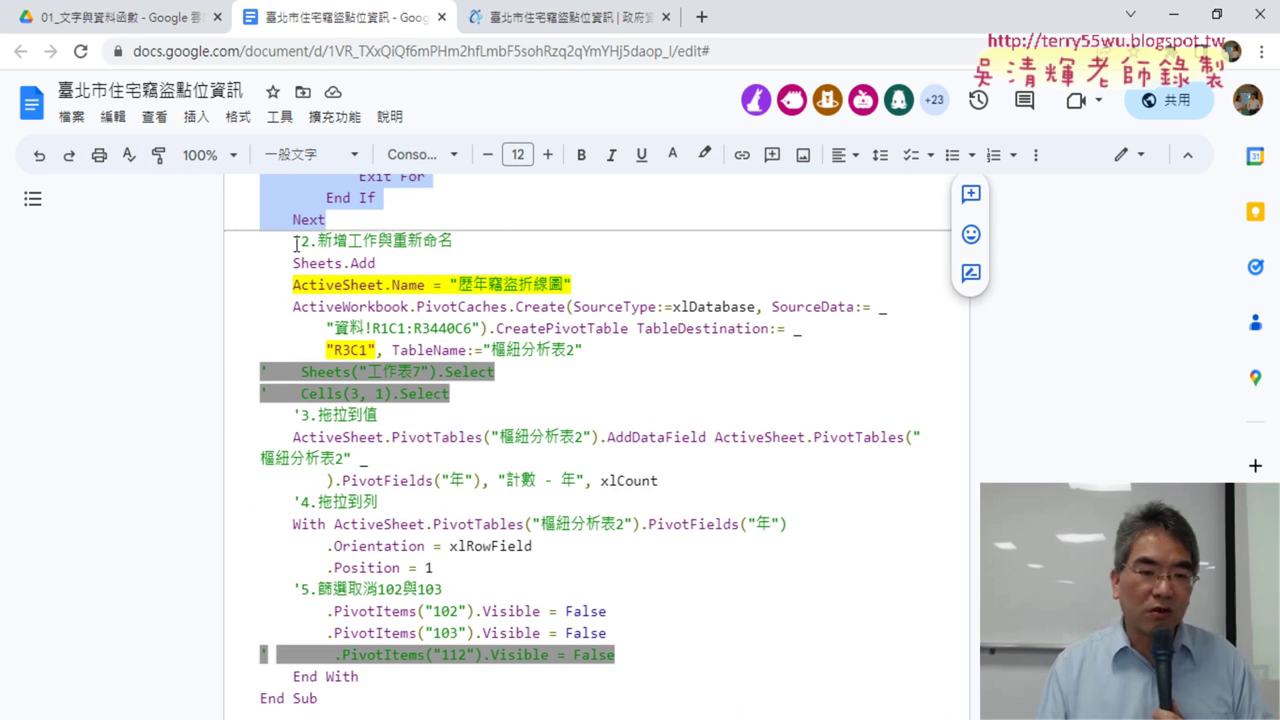
- Point out the step 4 row-field and step 5 filter comments, then minimize Chrome
{"action": "left_click", "coordinate": [346, 416]}
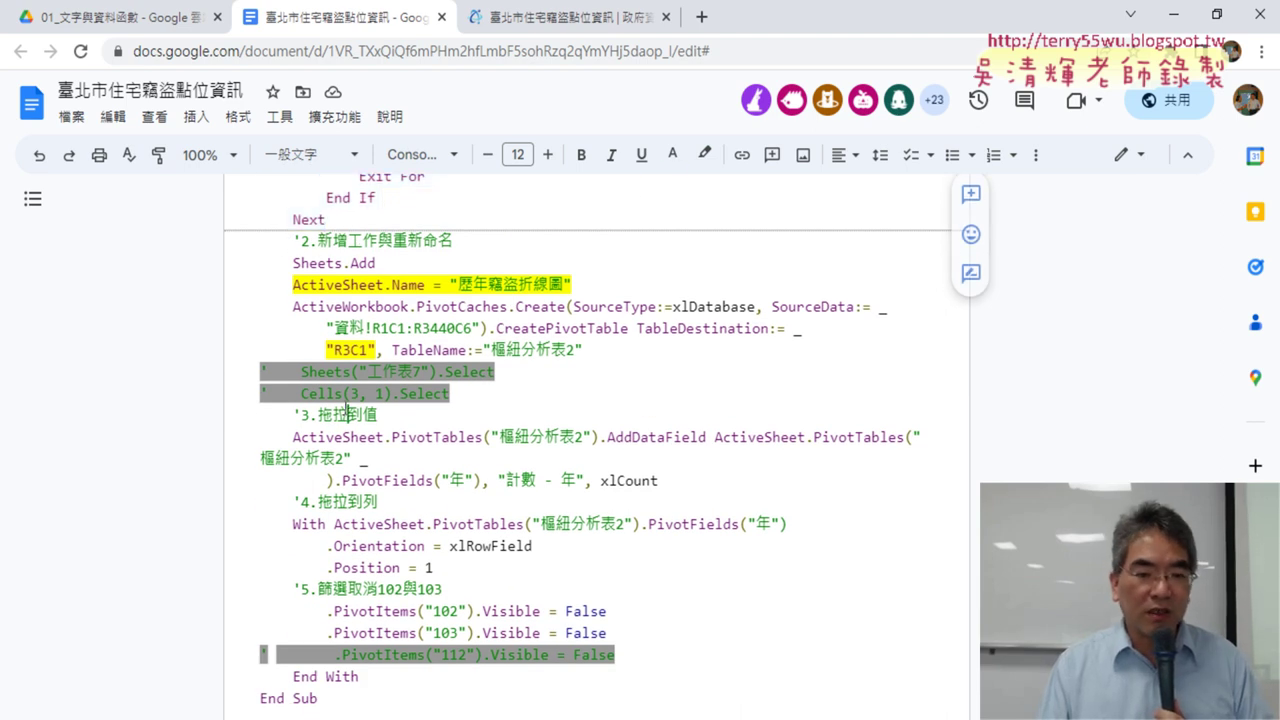
{"action": "left_click", "coordinate": [350, 500]}
{"action": "left_click", "coordinate": [366, 586]}
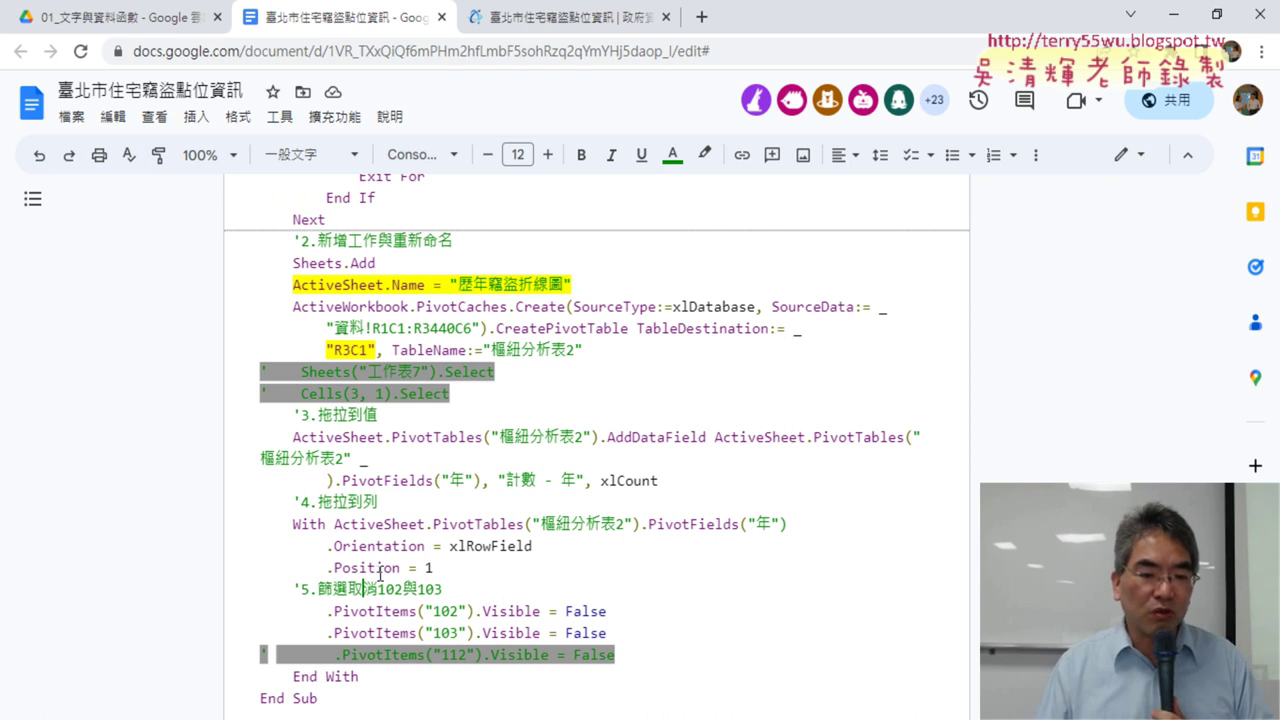
{"action": "scroll", "coordinate": [432, 574], "scroll_direction": "down", "scroll_amount": 2}
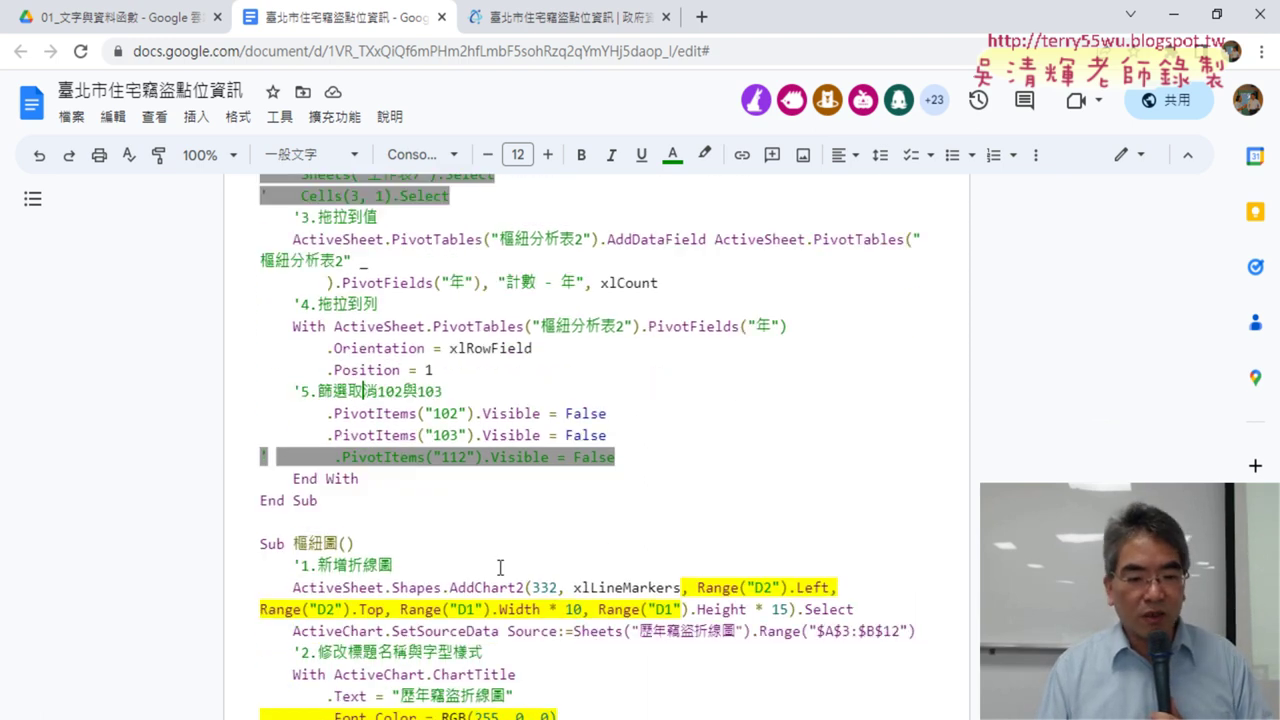
{"action": "left_click", "coordinate": [1175, 14]}
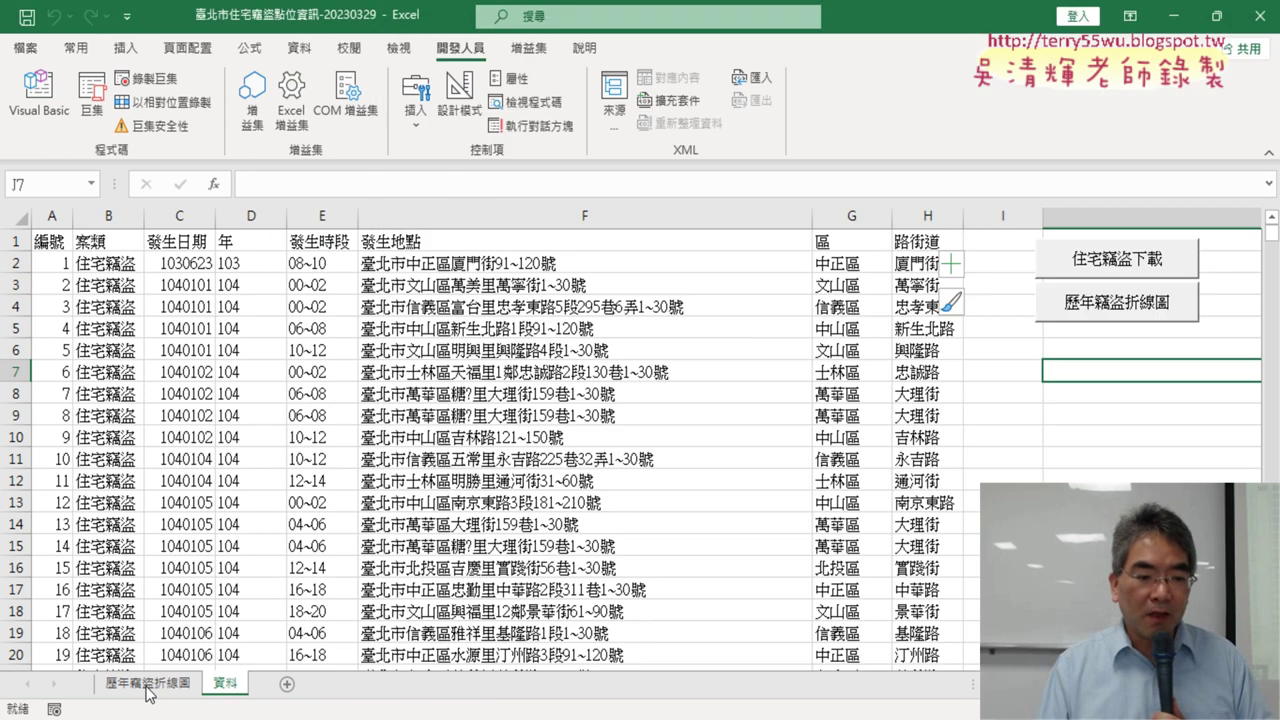
- Delete the 歷年竊盜折線圖 sheet with its chart, then select cell C5 in the 資料 data
{"action": "left_click", "coordinate": [146, 688]}
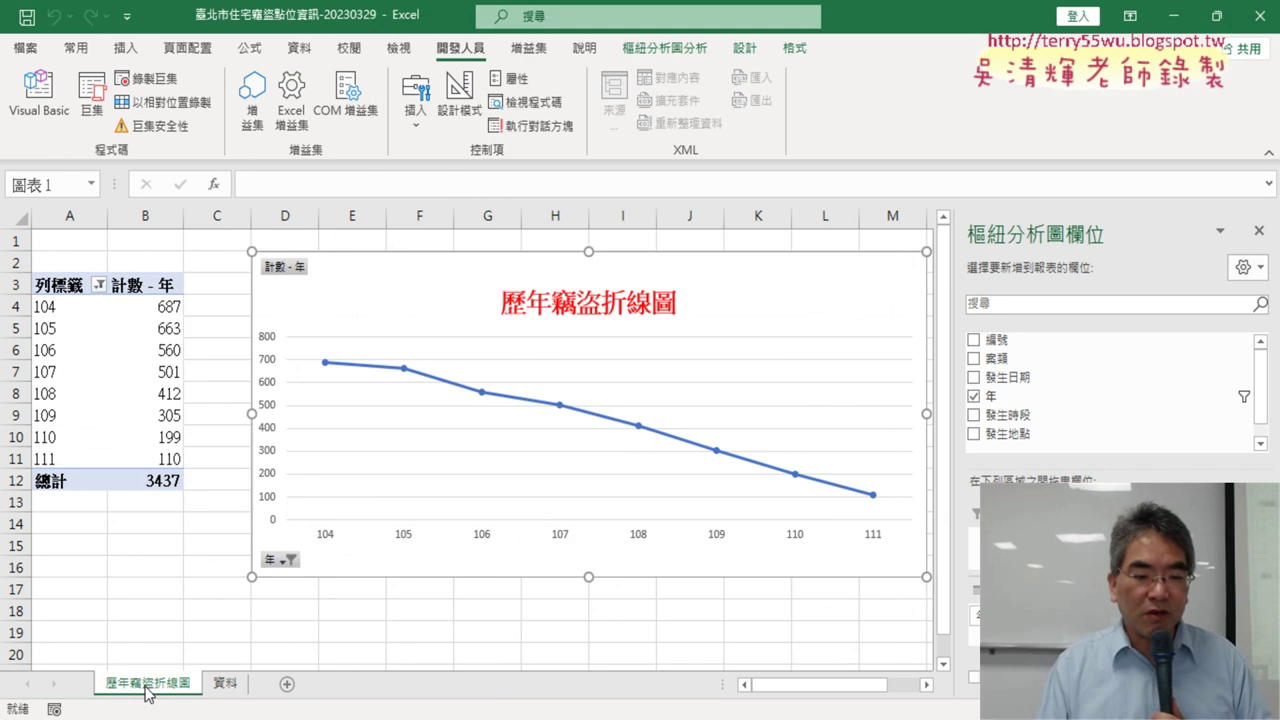
{"action": "right_click", "coordinate": [146, 690]}
{"action": "left_click", "coordinate": [200, 445]}
{"action": "left_click", "coordinate": [625, 428]}
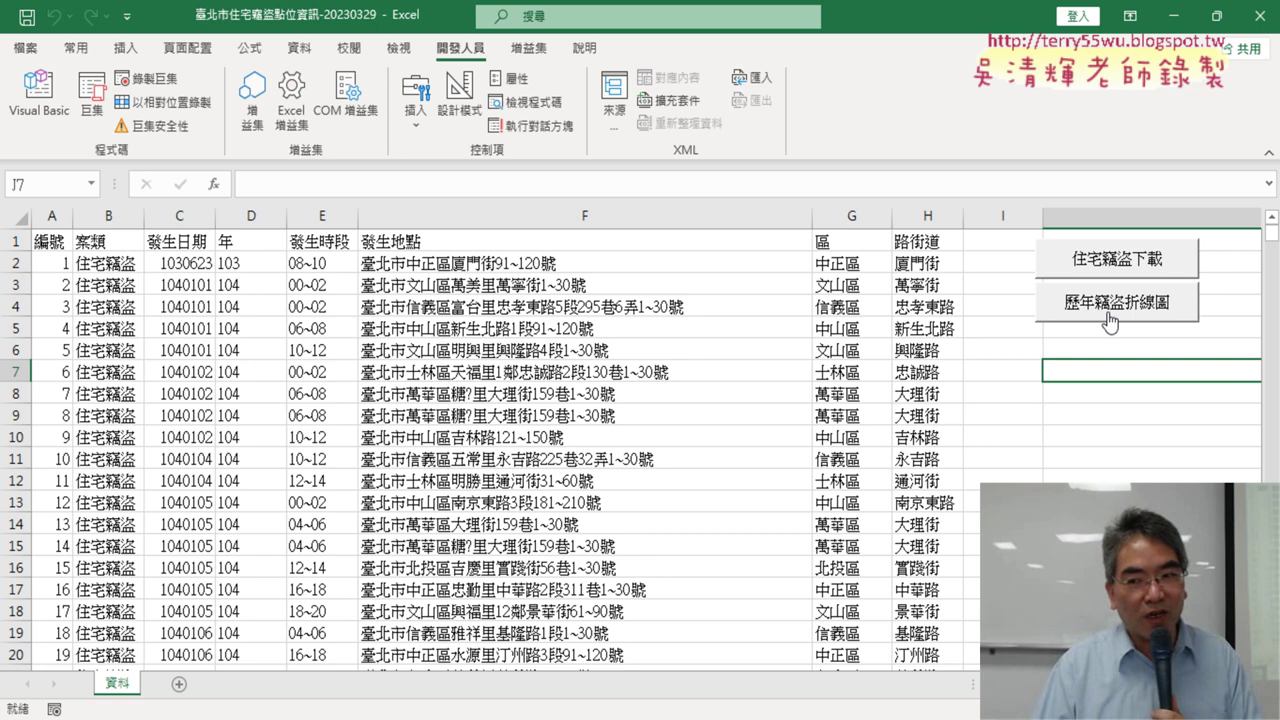
{"action": "left_click", "coordinate": [210, 329]}
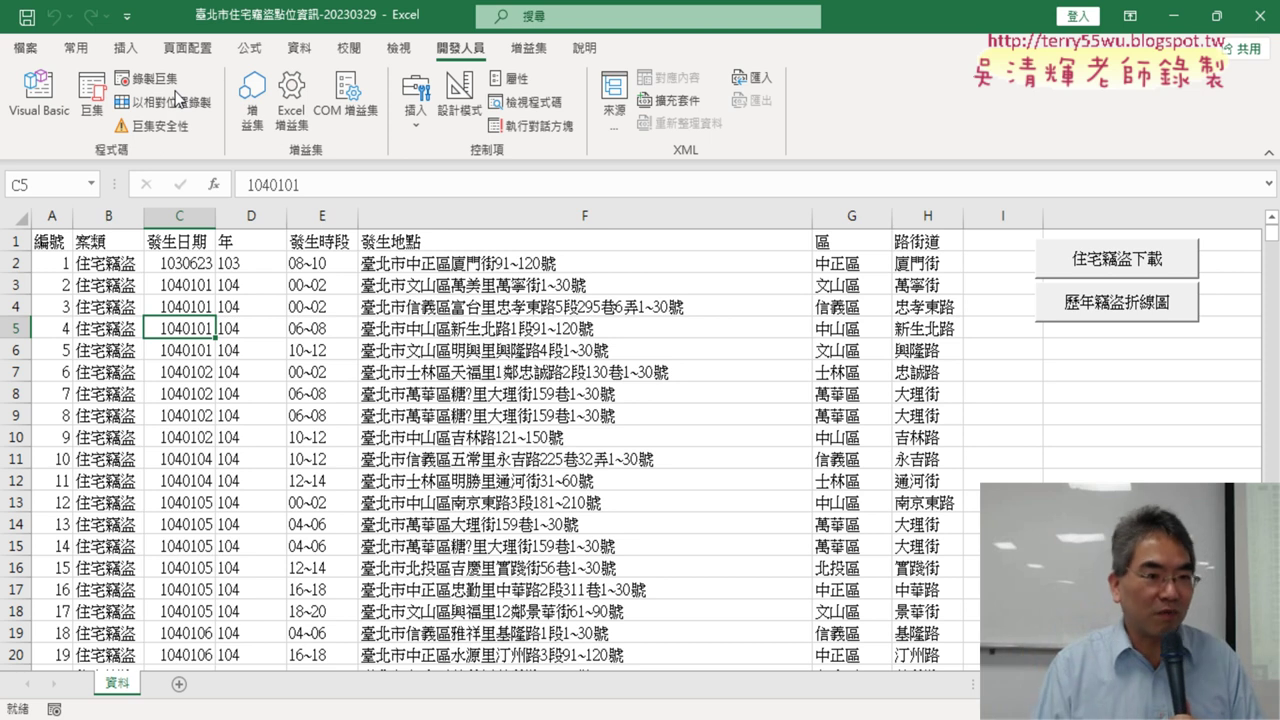
- Insert a PivotTable from range 資料!$A$1:$H$3569, placed on a new worksheet
{"action": "left_click", "coordinate": [125, 48]}
{"action": "left_click", "coordinate": [45, 104]}
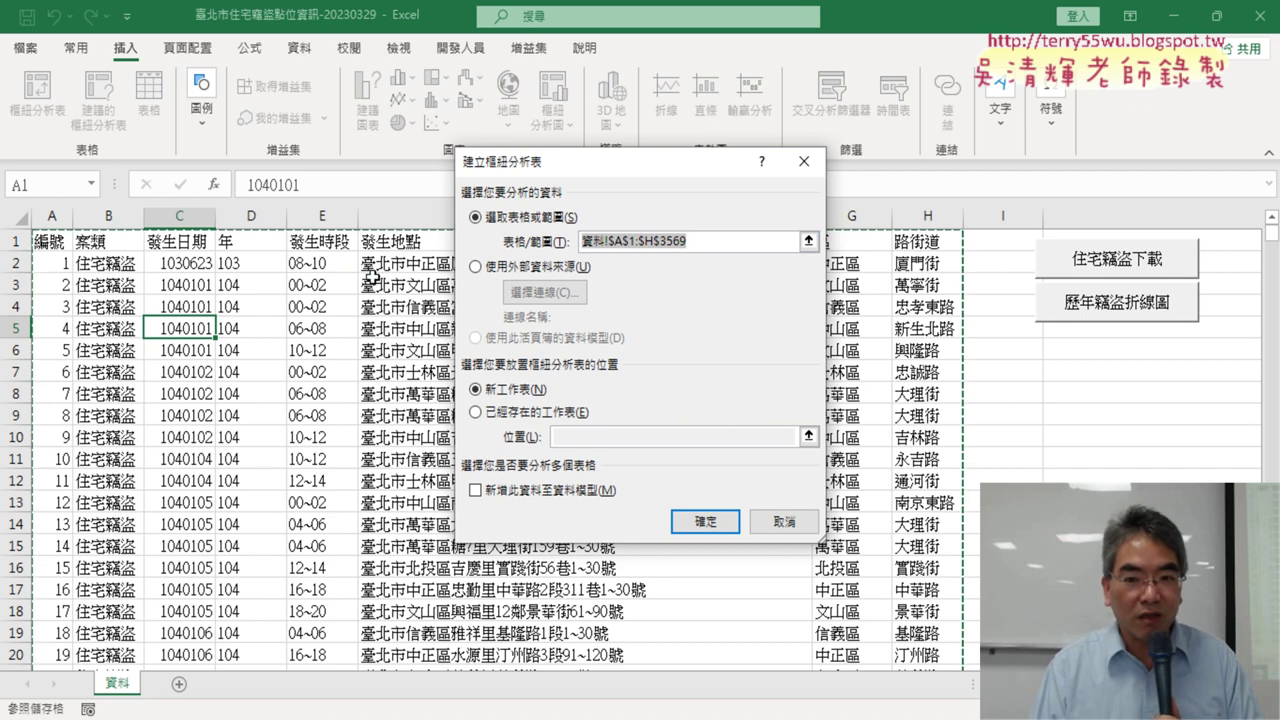
{"action": "left_click", "coordinate": [666, 245]}
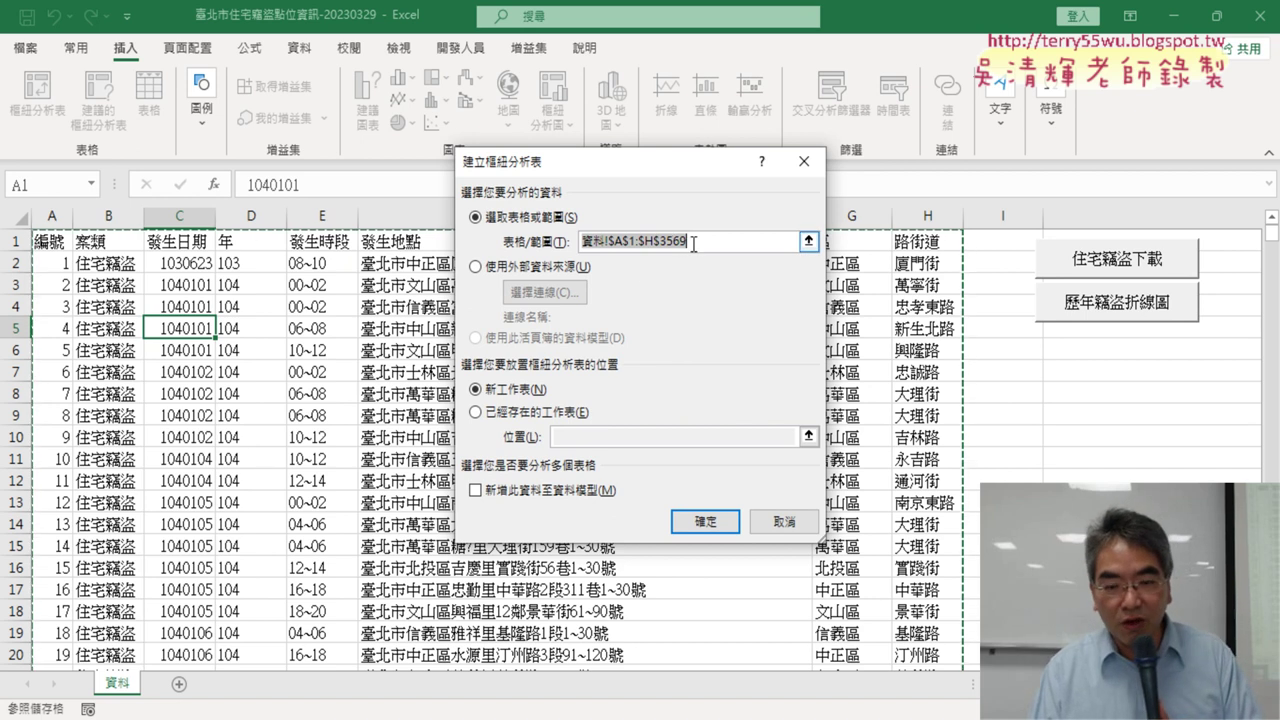
{"action": "left_click", "coordinate": [705, 521]}
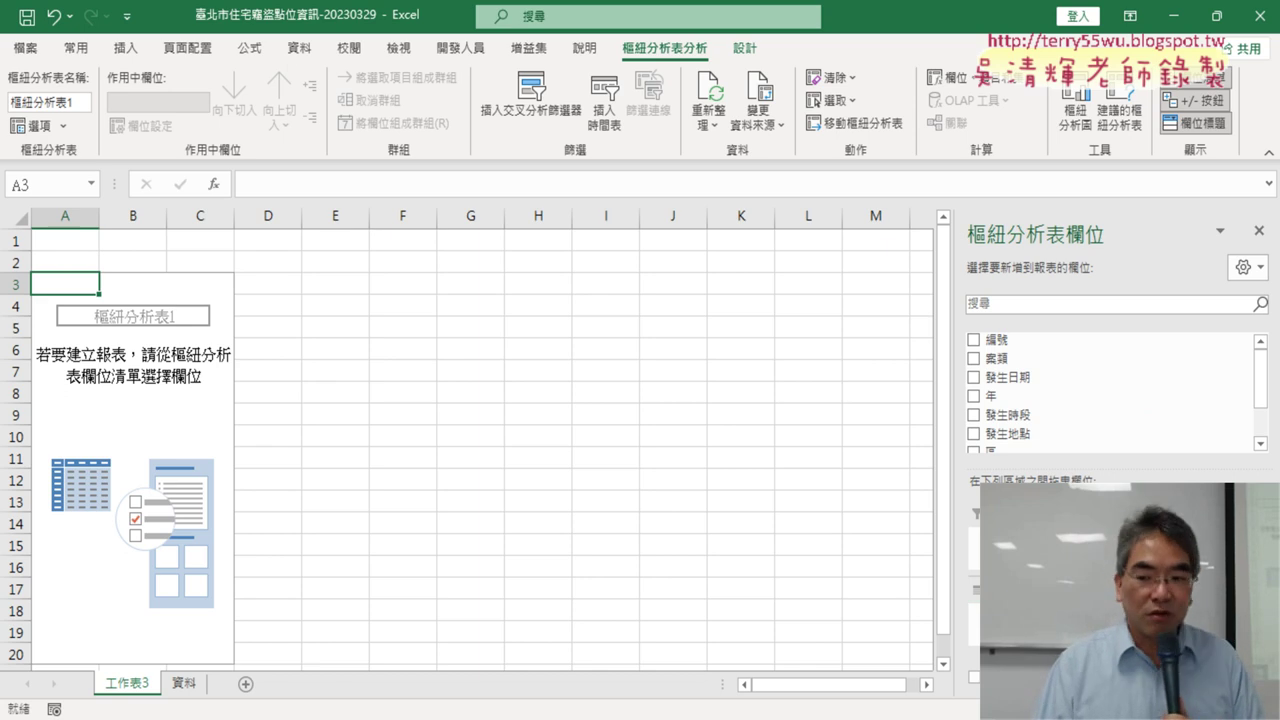
- Add the 年 field to the pivot table and drag it into the Rows area
{"action": "left_click", "coordinate": [973, 396]}
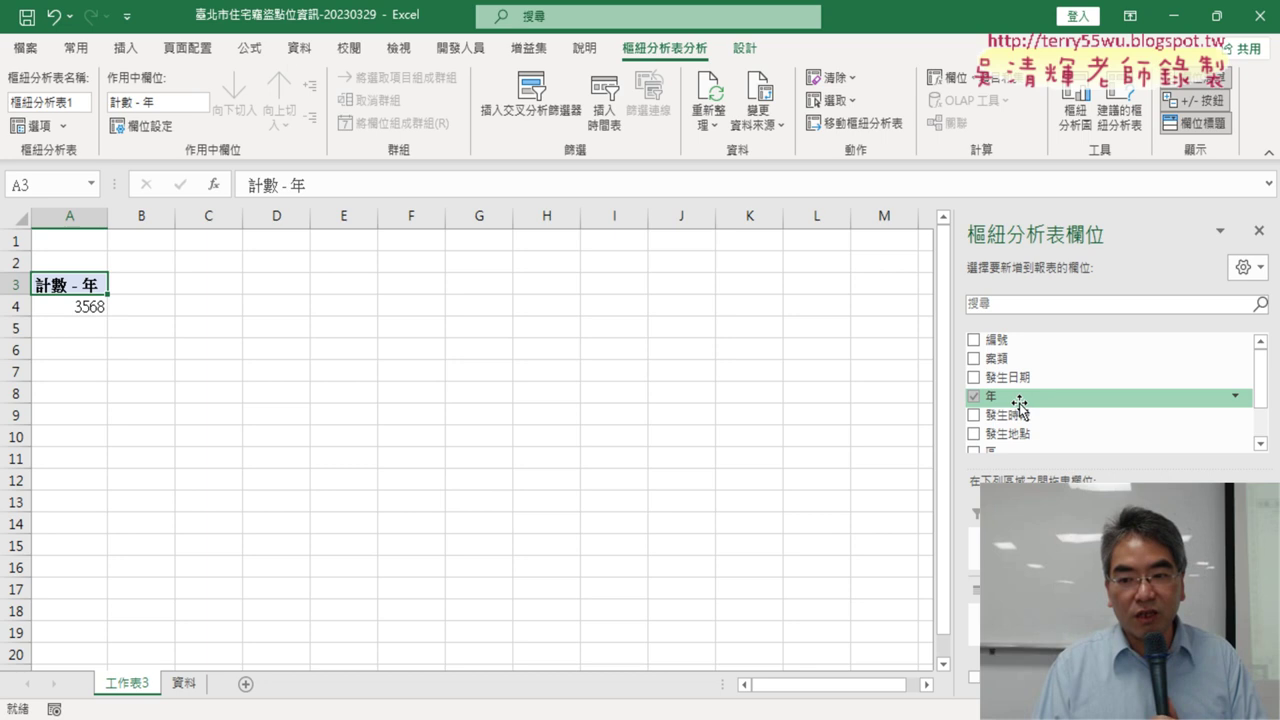
{"action": "scroll", "coordinate": [1034, 437], "scroll_direction": "down", "scroll_amount": 1}
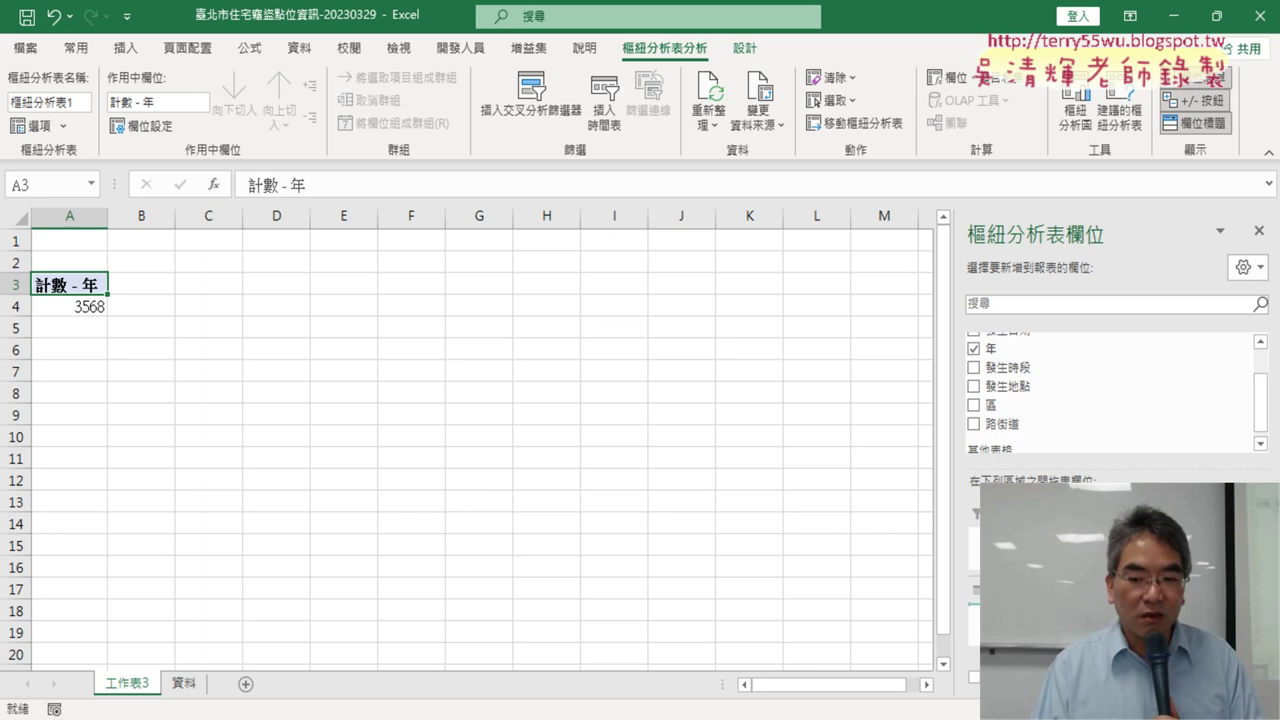
{"action": "left_click_drag", "start_coordinate": [990, 348], "coordinate": [1030, 620]}
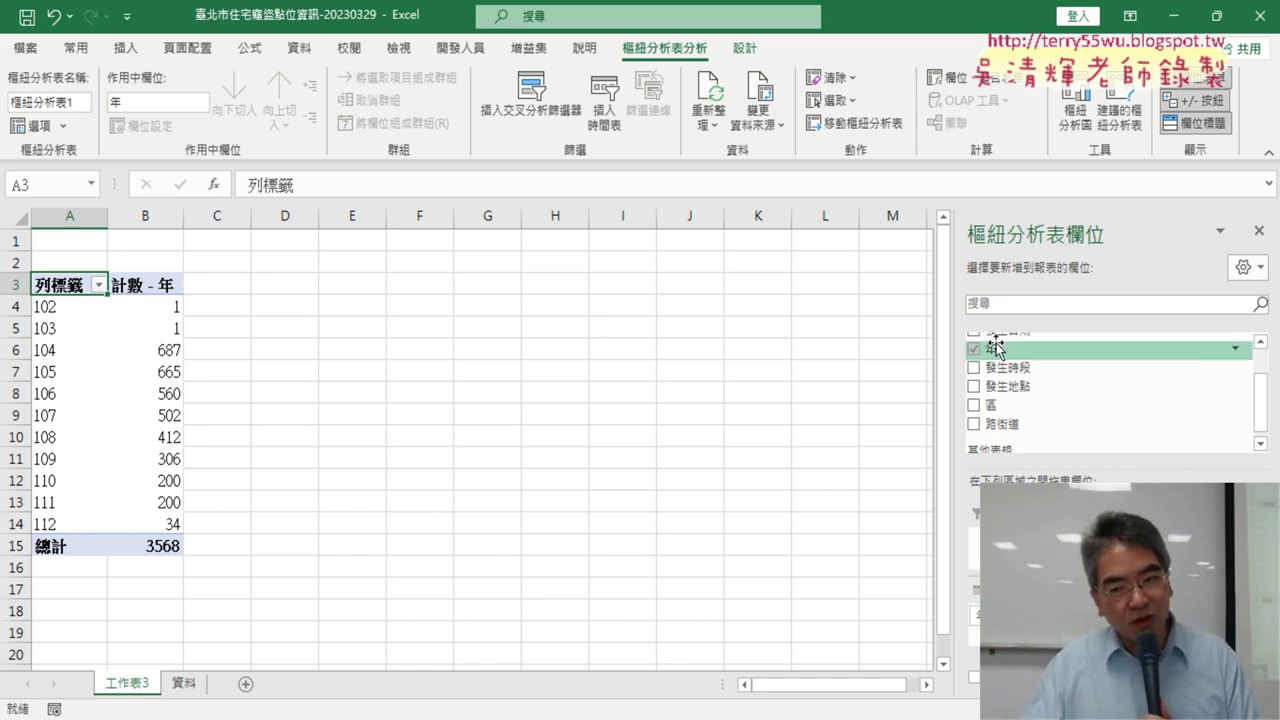
- Re-add 年 as both row labels and count, listing years 102–112 with a total of 3568
{"action": "scroll", "coordinate": [1000, 360], "scroll_direction": "up", "scroll_amount": 1}
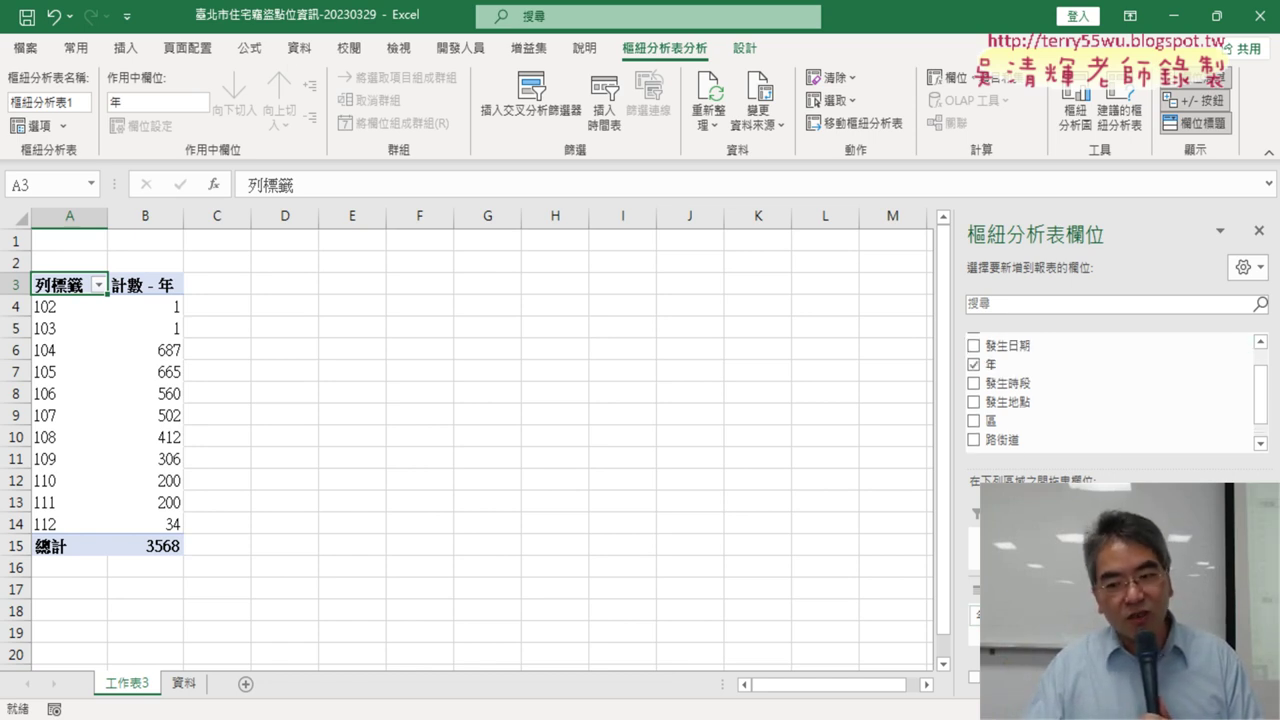
{"action": "left_click_drag", "start_coordinate": [1000, 383], "coordinate": [1060, 560]}
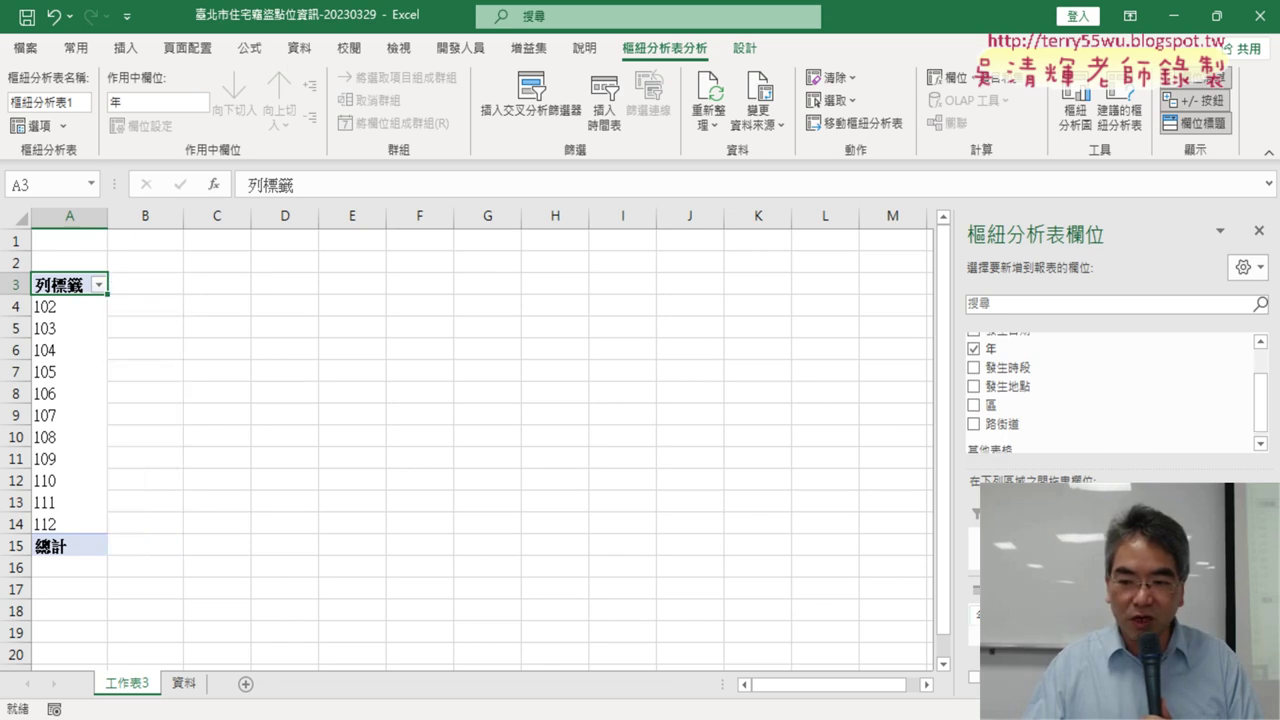
{"action": "left_click", "coordinate": [990, 348]}
{"action": "left_click", "coordinate": [995, 343]}
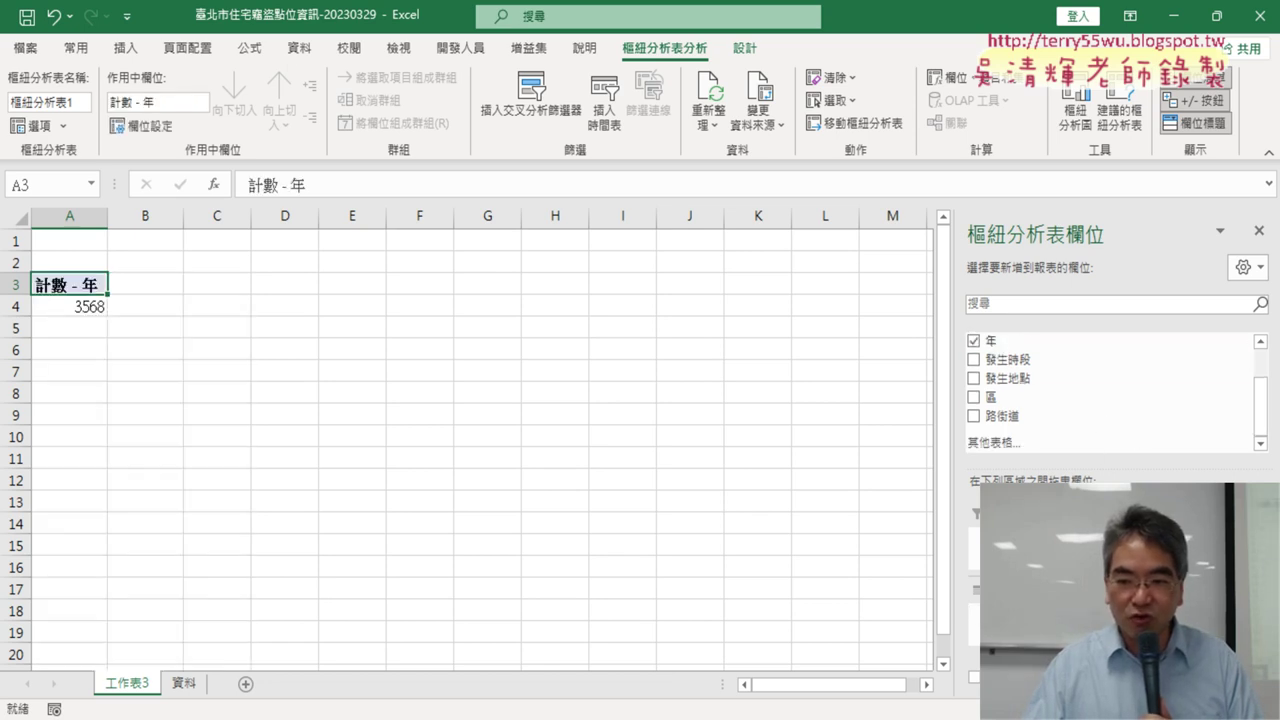
{"action": "left_click_drag", "start_coordinate": [995, 343], "coordinate": [1030, 612]}
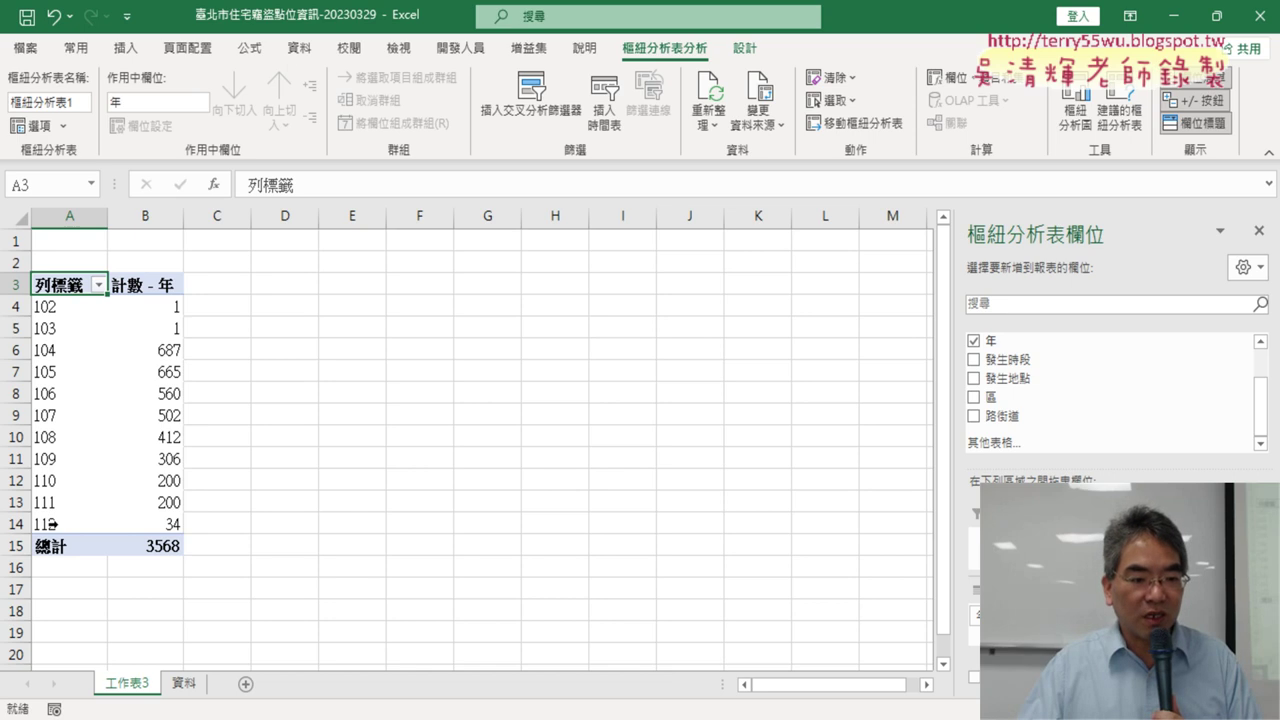
- Uncheck years 102, 103 and 112 in the Row Labels filter, leaving 104–111 totalling 3532
{"action": "left_click", "coordinate": [98, 286]}
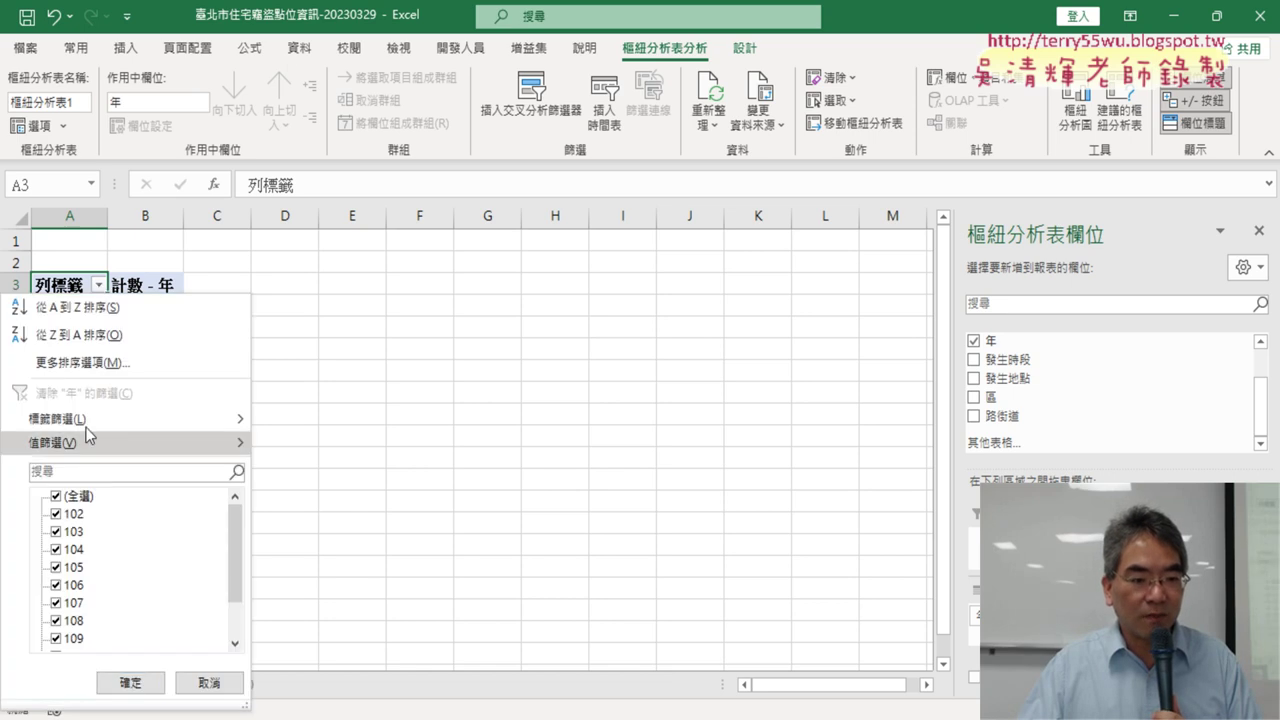
{"action": "left_click", "coordinate": [56, 514]}
{"action": "left_click", "coordinate": [56, 532]}
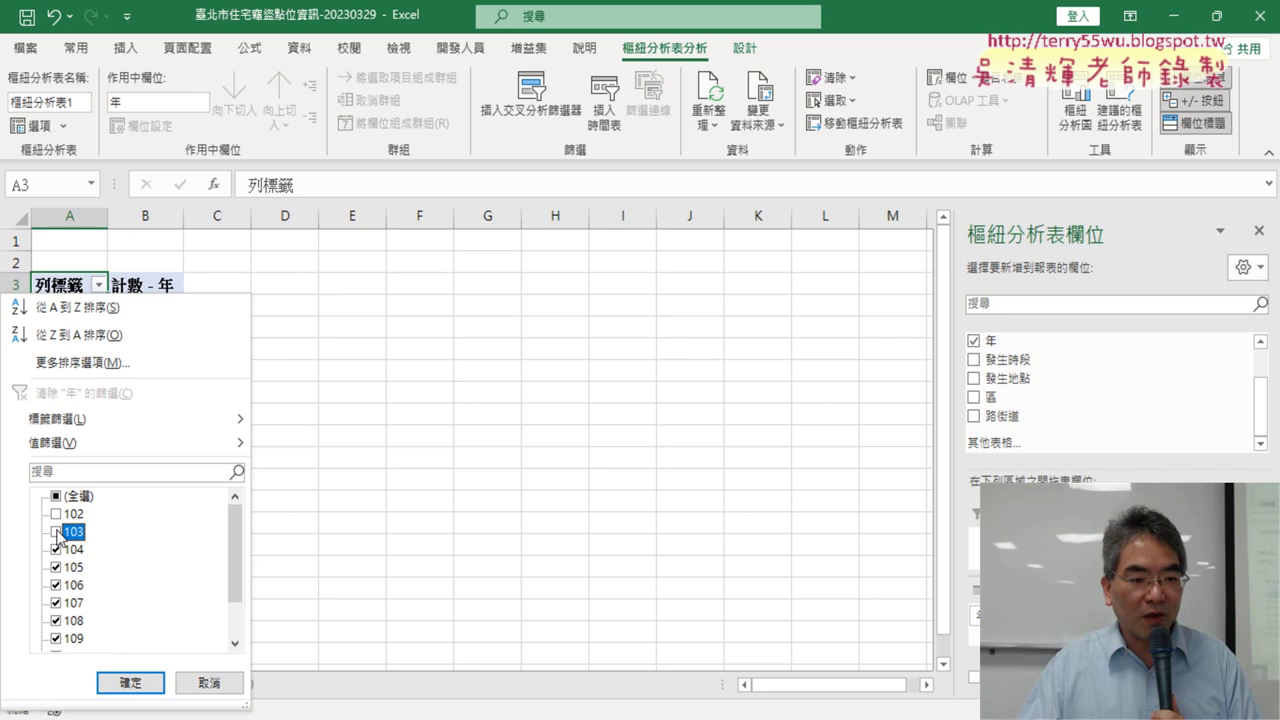
{"action": "scroll", "coordinate": [63, 630], "scroll_direction": "down", "scroll_amount": 1}
{"action": "left_click", "coordinate": [58, 640]}
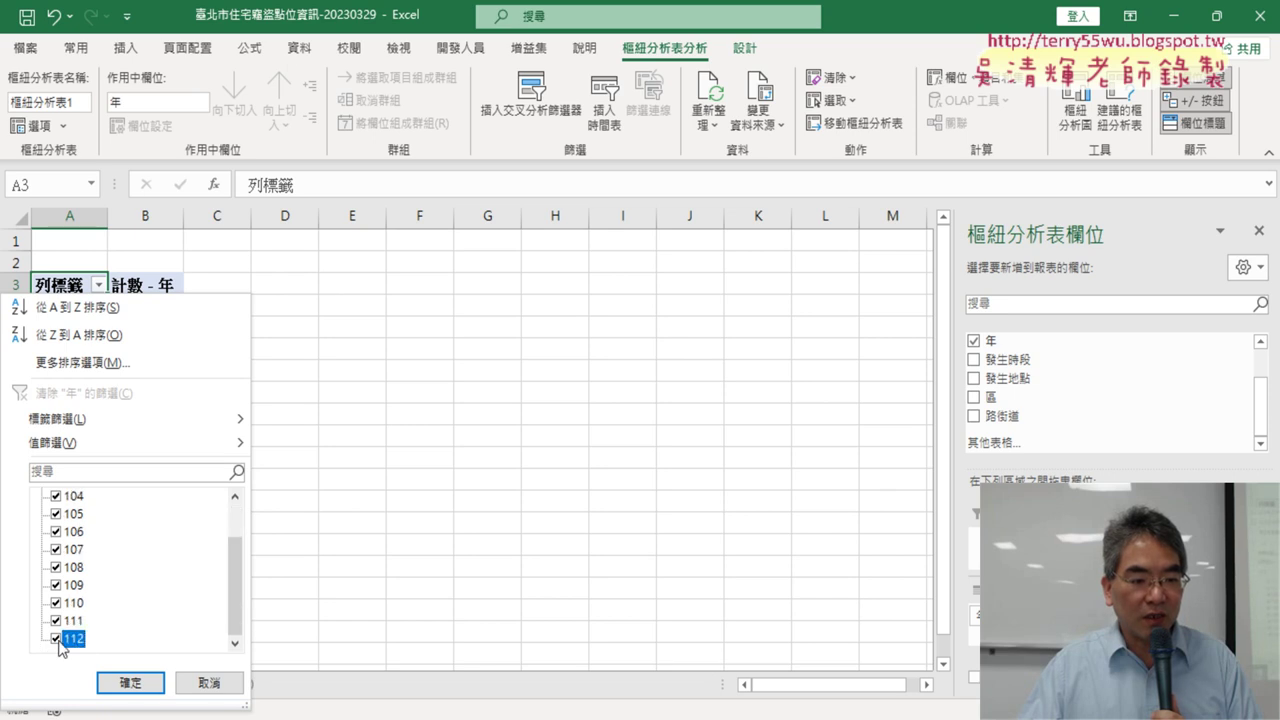
{"action": "left_click", "coordinate": [130, 682]}
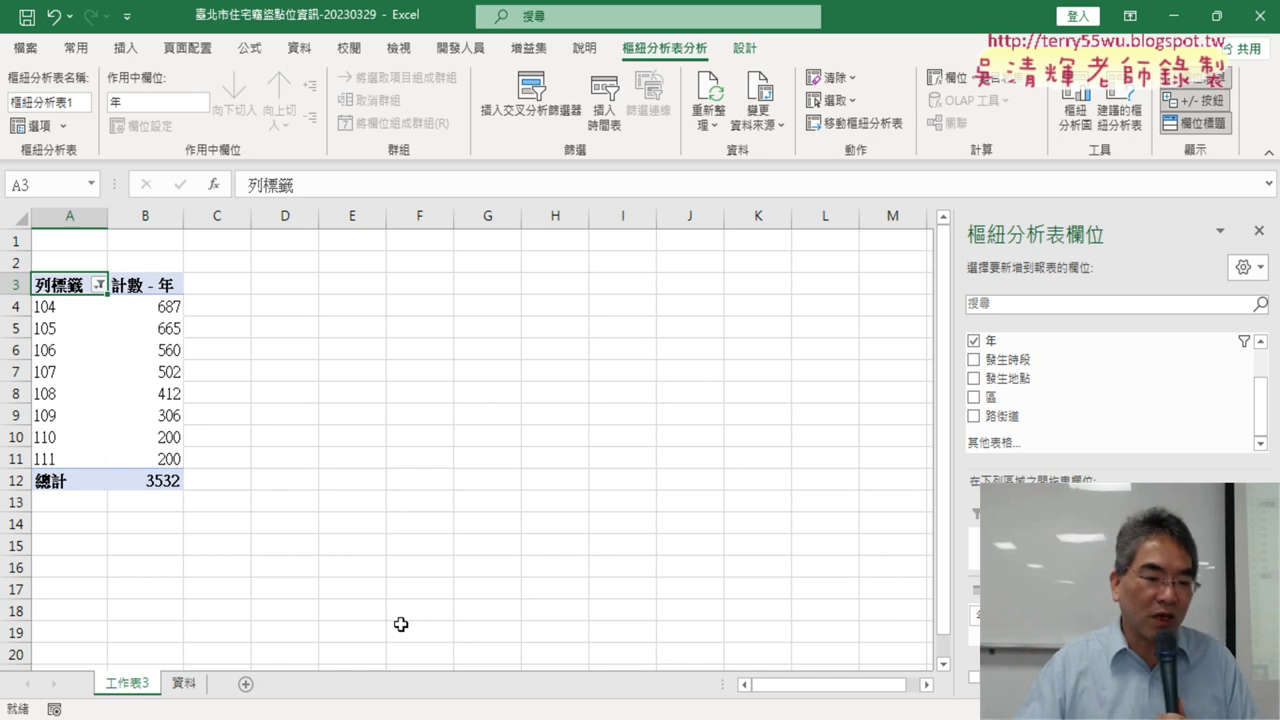
- Delete the 工作表3 sheet from its tab menu and confirm the permanent deletion
{"action": "double_click", "coordinate": [127, 686]}
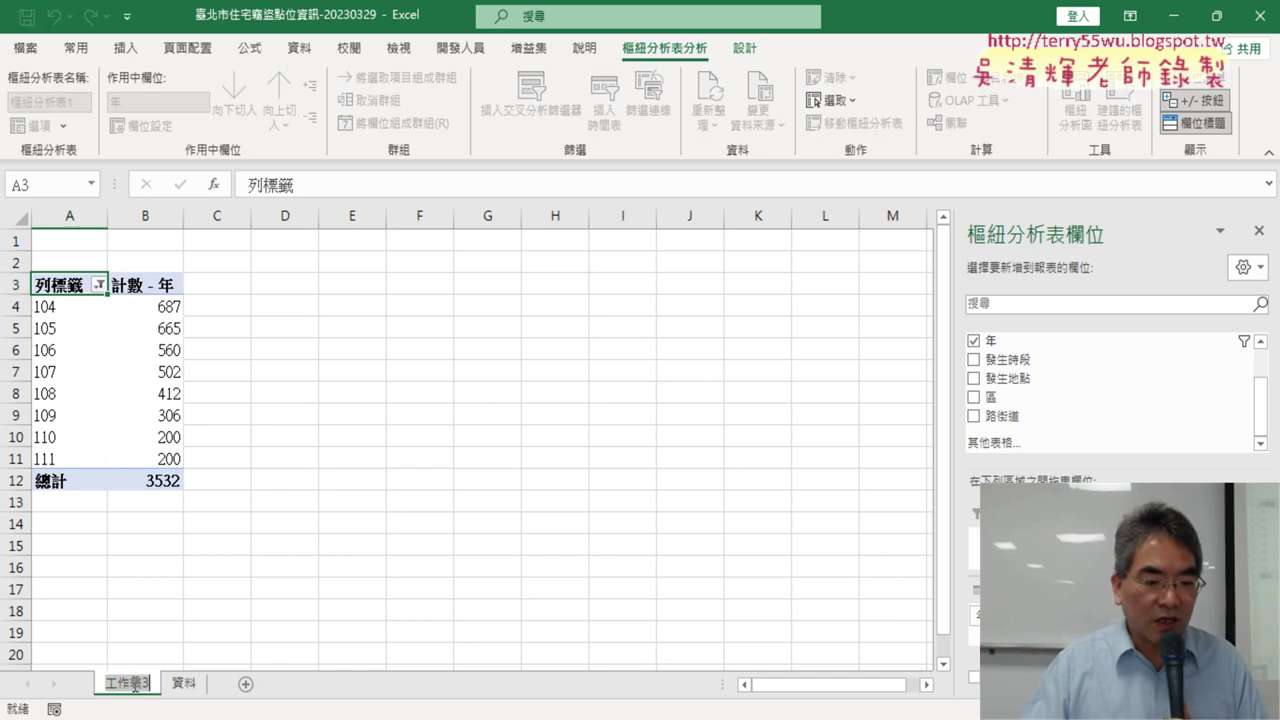
{"action": "key", "text": "Return"}
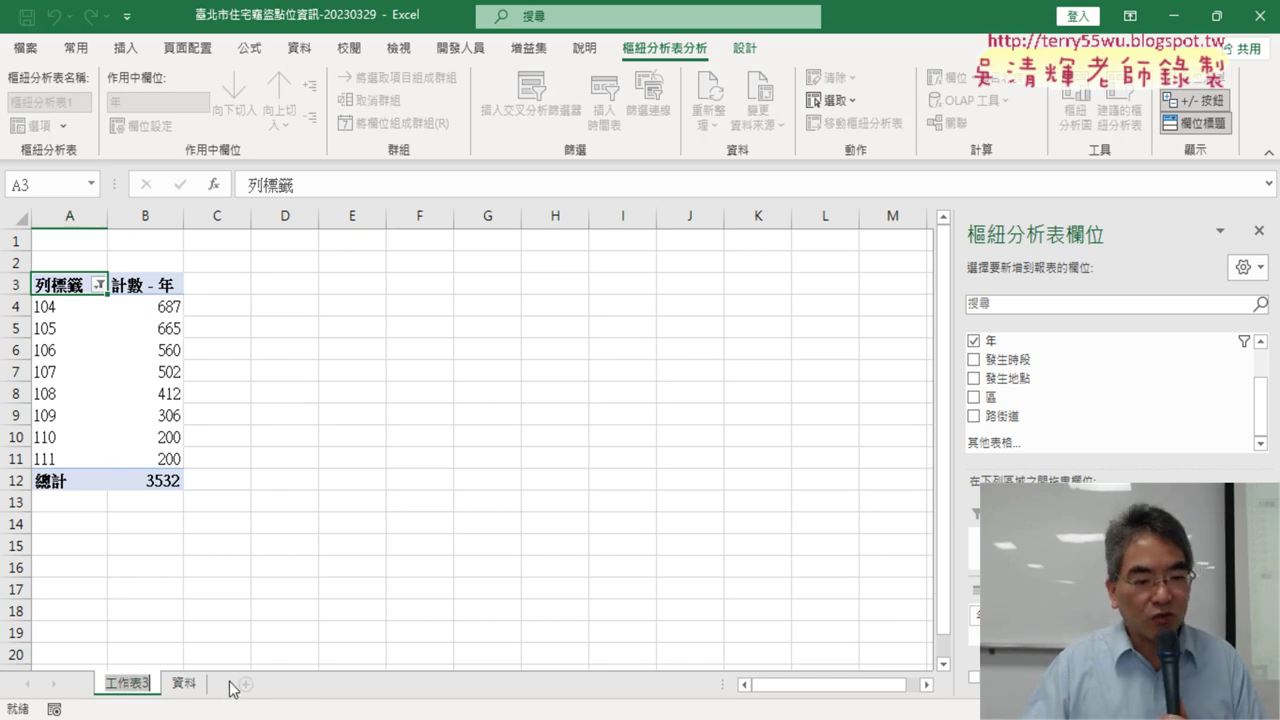
{"action": "left_click", "coordinate": [357, 566]}
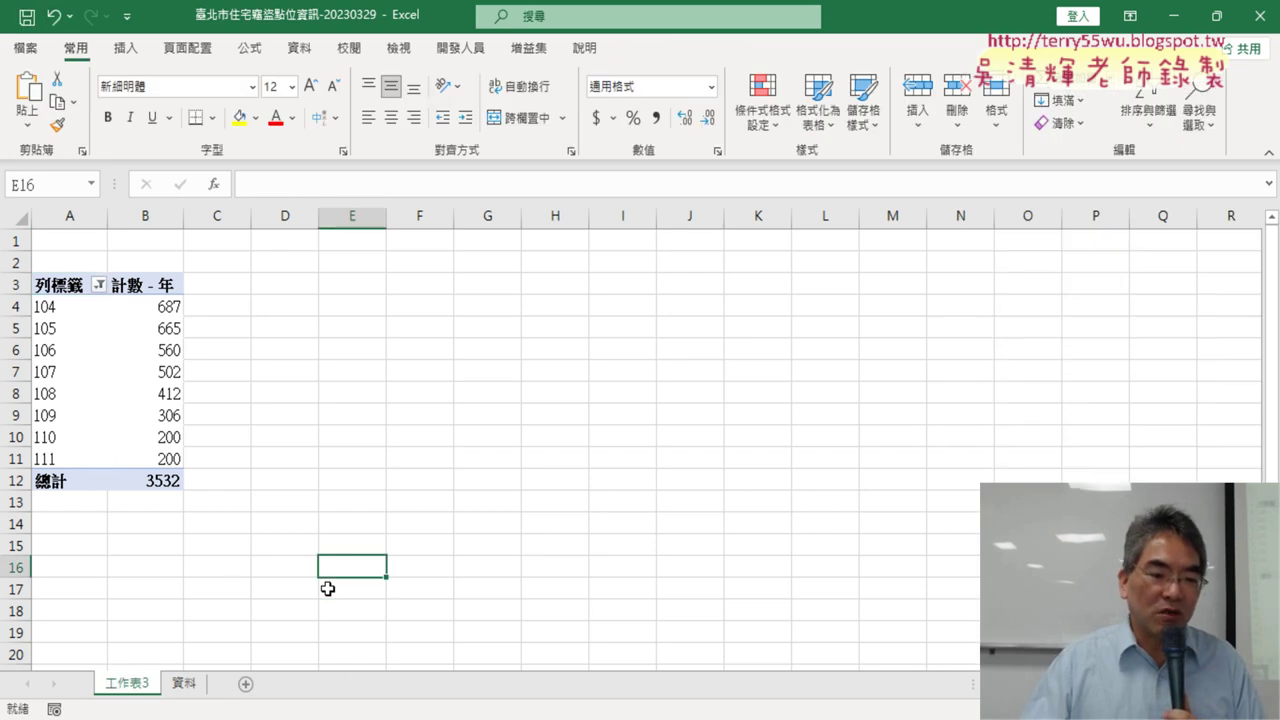
{"action": "right_click", "coordinate": [130, 690]}
{"action": "left_click", "coordinate": [212, 452]}
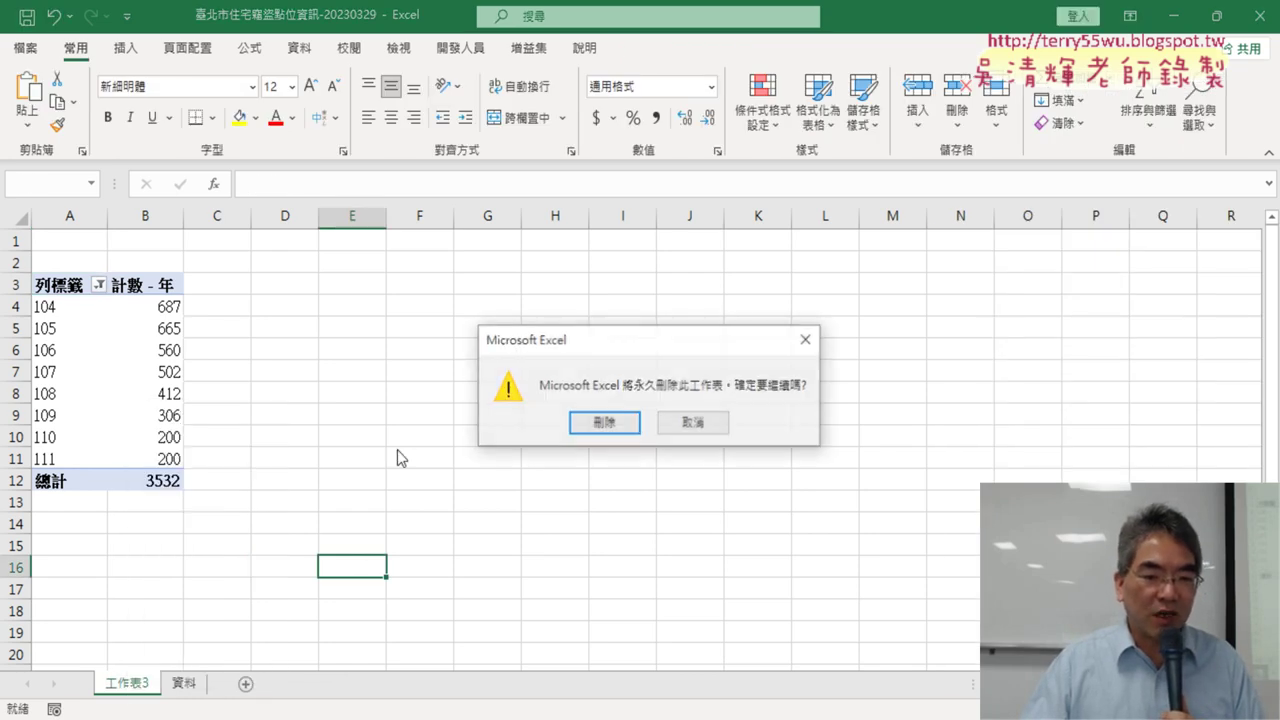
{"action": "left_click", "coordinate": [597, 425]}
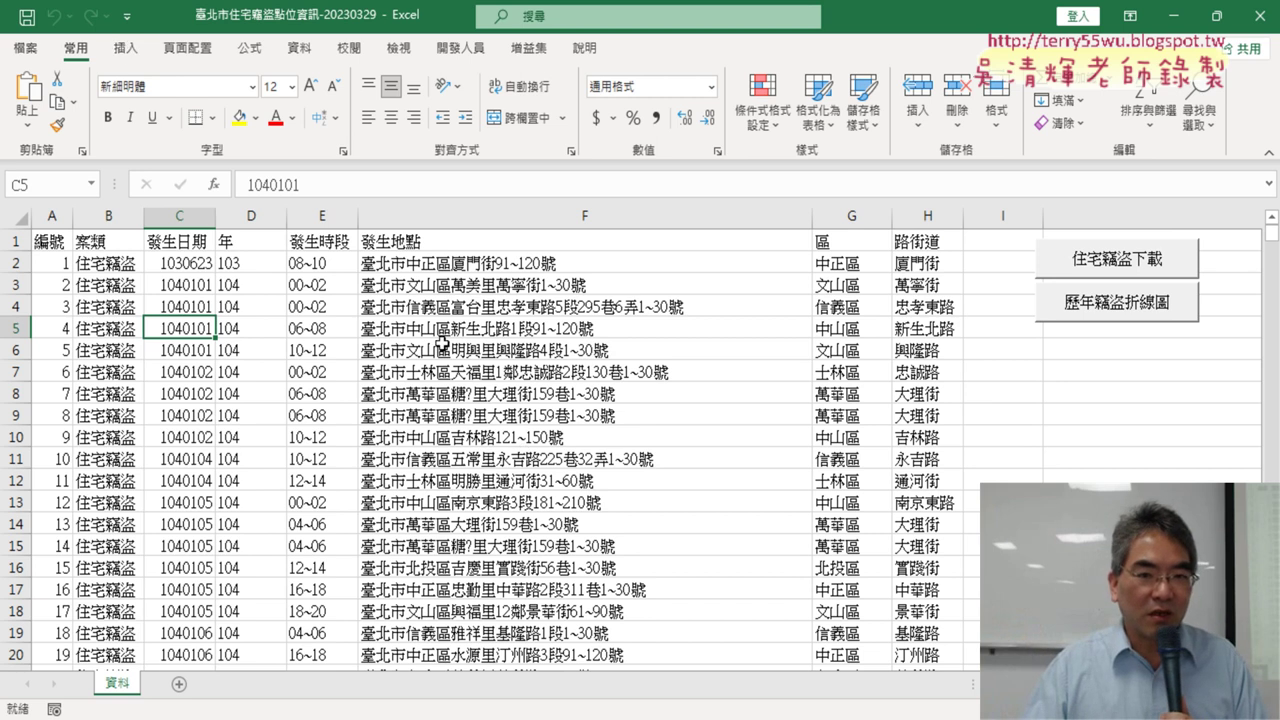
- Begin recording a macro named 樞紐表 from the Developer tab, confirming replacement of the existing one
{"action": "left_click", "coordinate": [468, 50]}
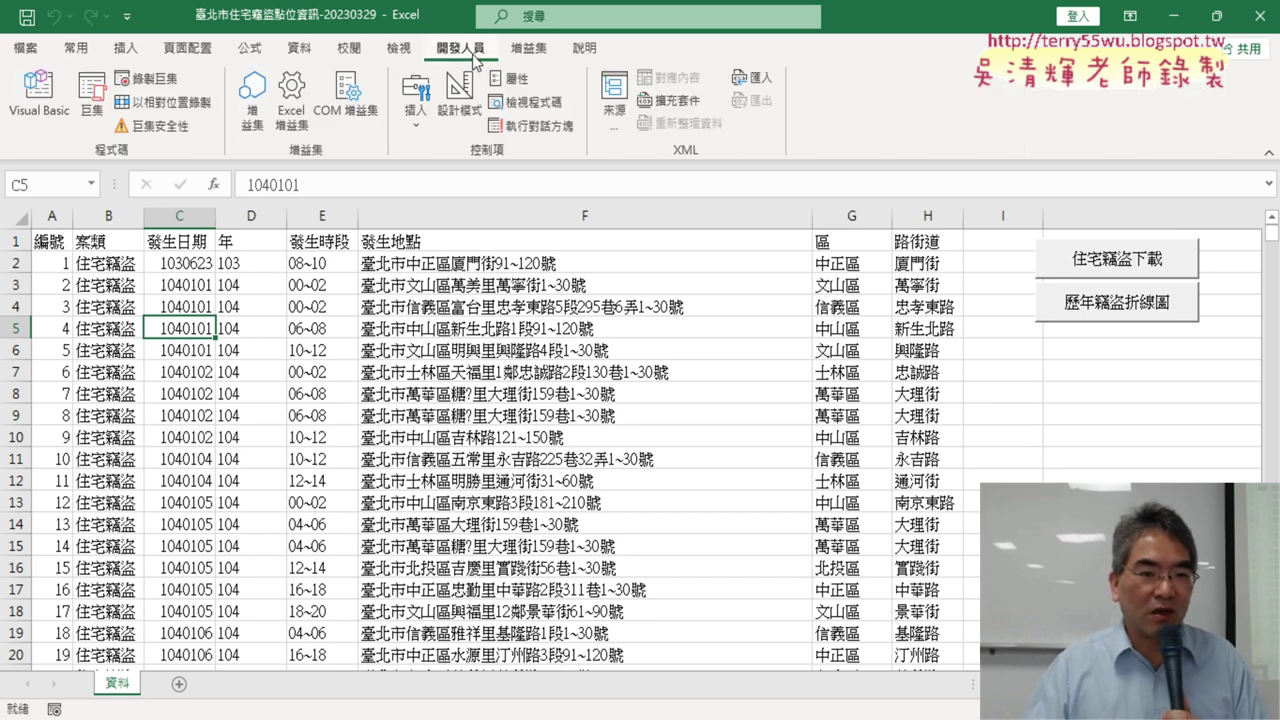
{"action": "left_click", "coordinate": [168, 84]}
{"action": "type", "text": "ㄕ"}
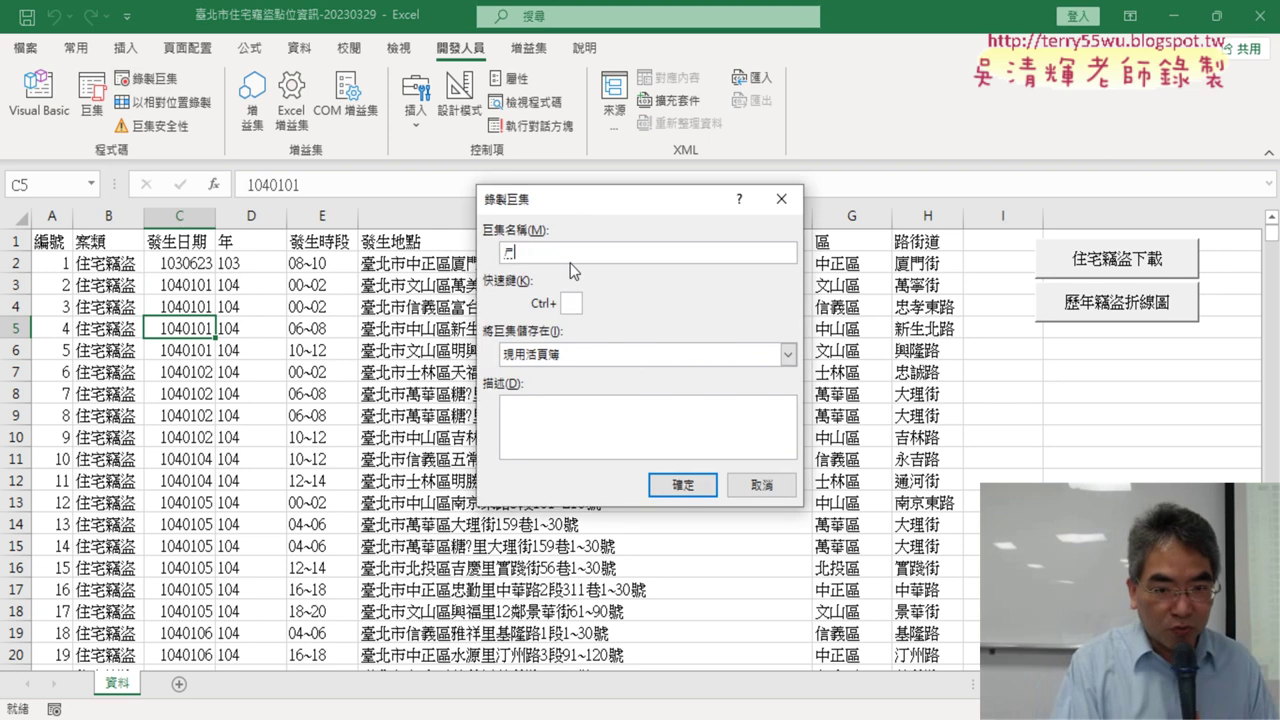
{"action": "type", "text": "ㄨ ㄅㄧ"}
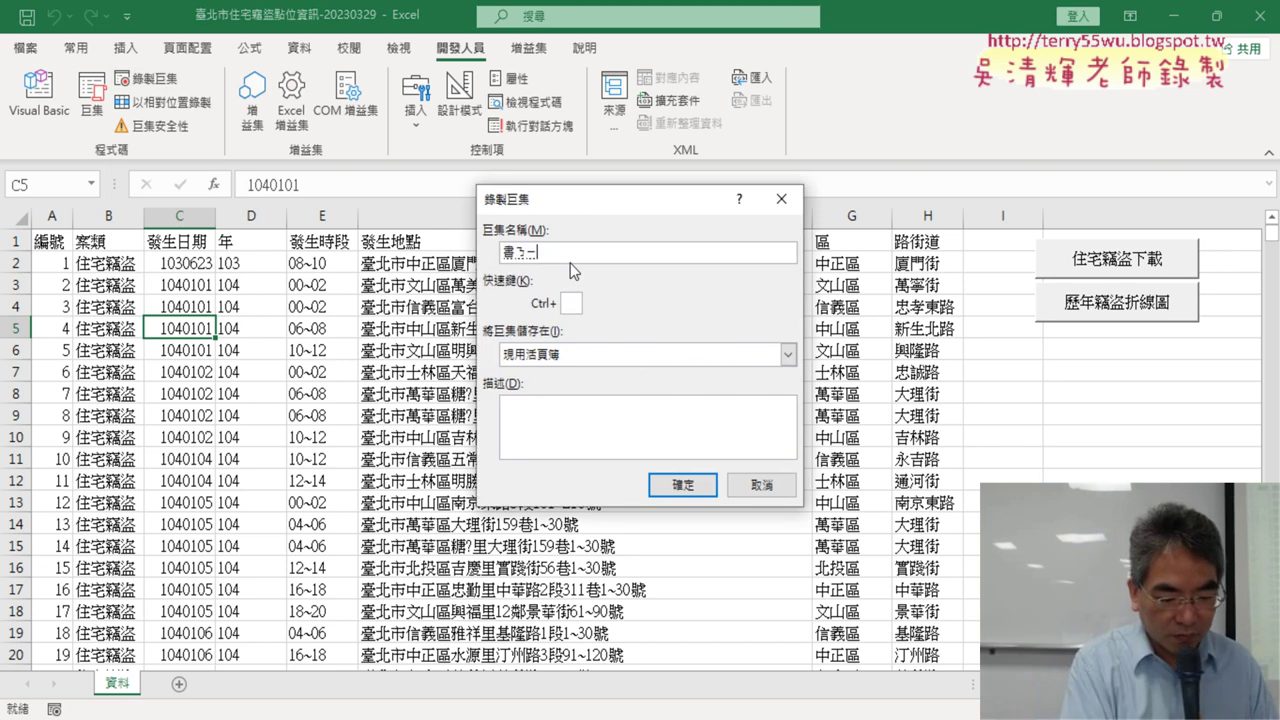
{"action": "type", "text": "ㄠ"}
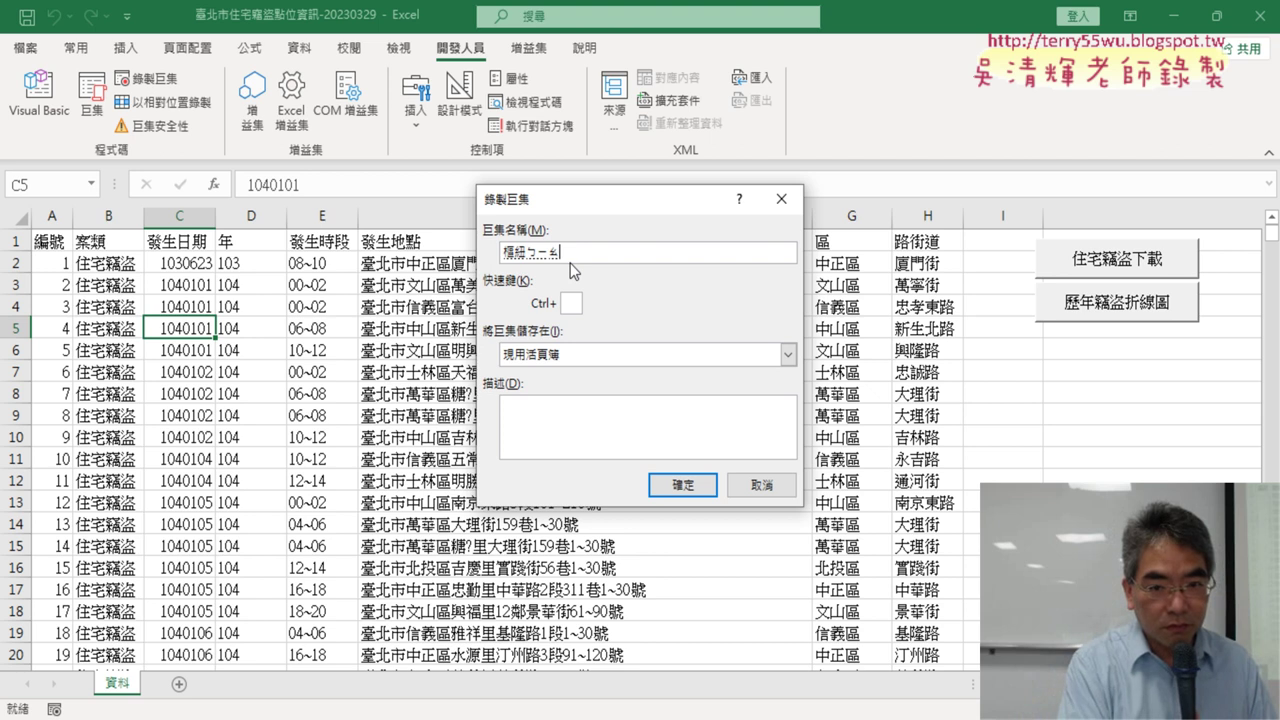
{"action": "type", "text": "ㄅㄧㄠ3"}
{"action": "key", "text": "Return"}
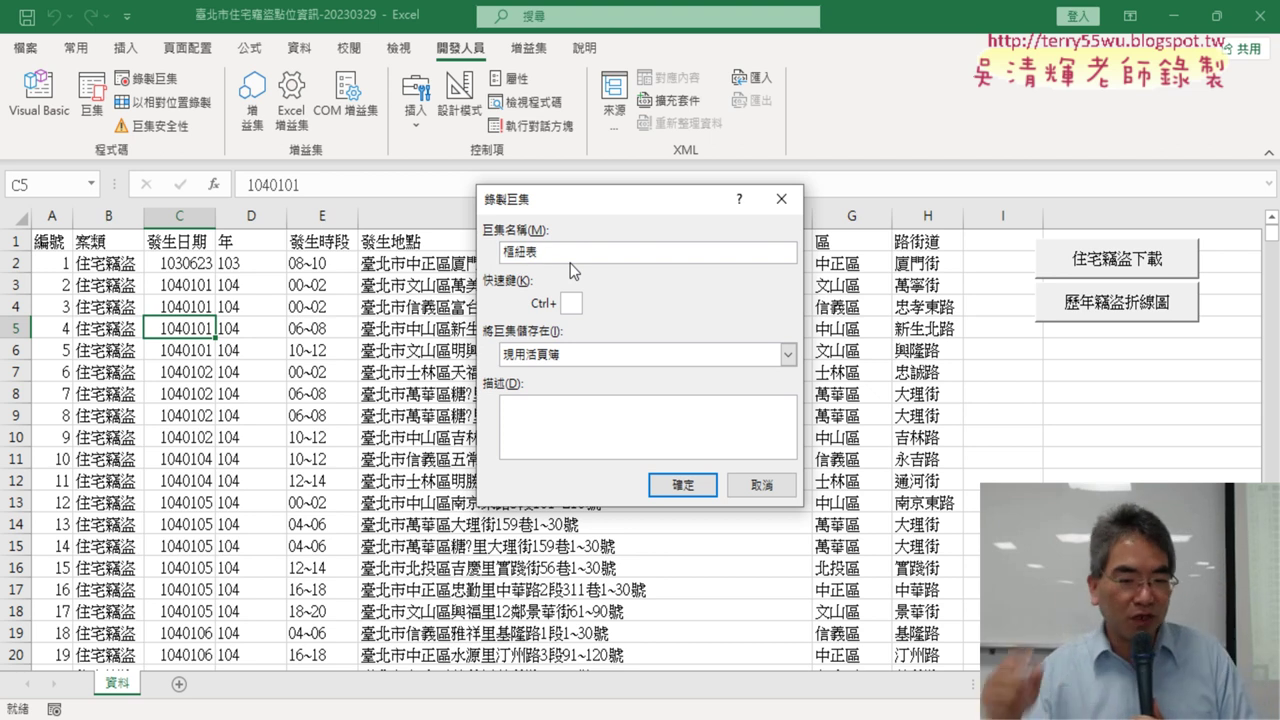
{"action": "left_click", "coordinate": [676, 488]}
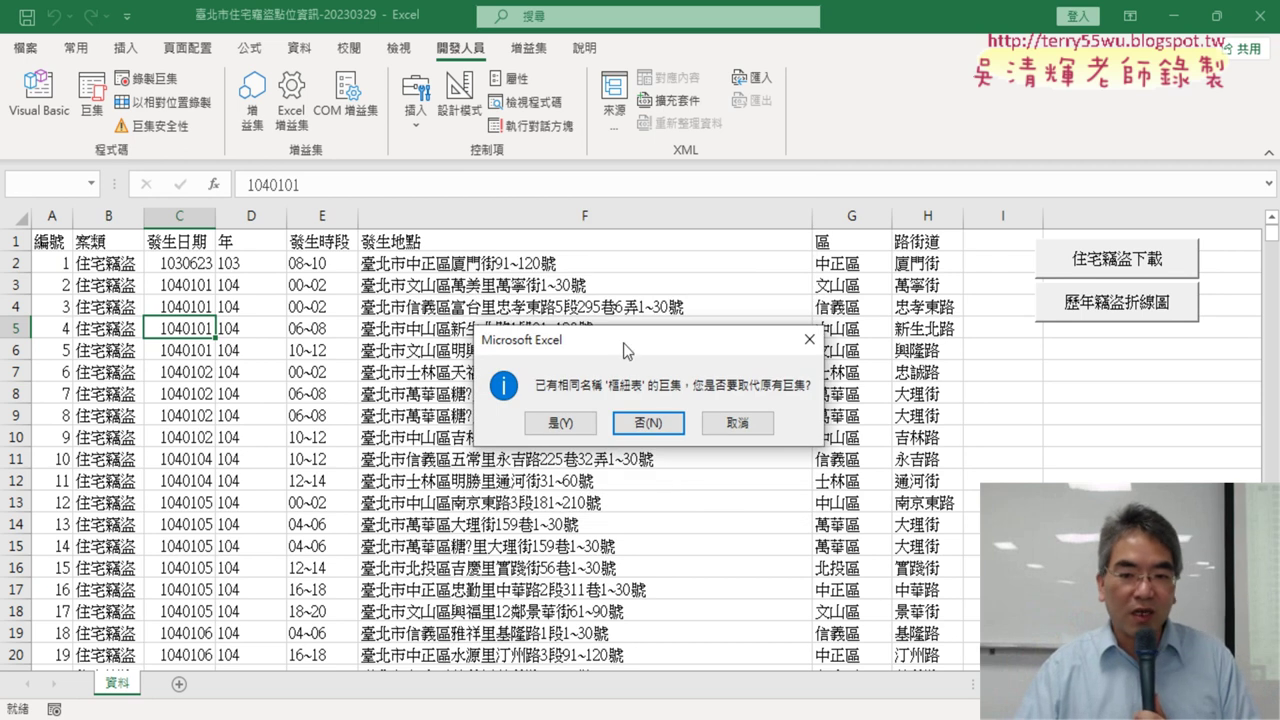
{"action": "left_click", "coordinate": [558, 425]}
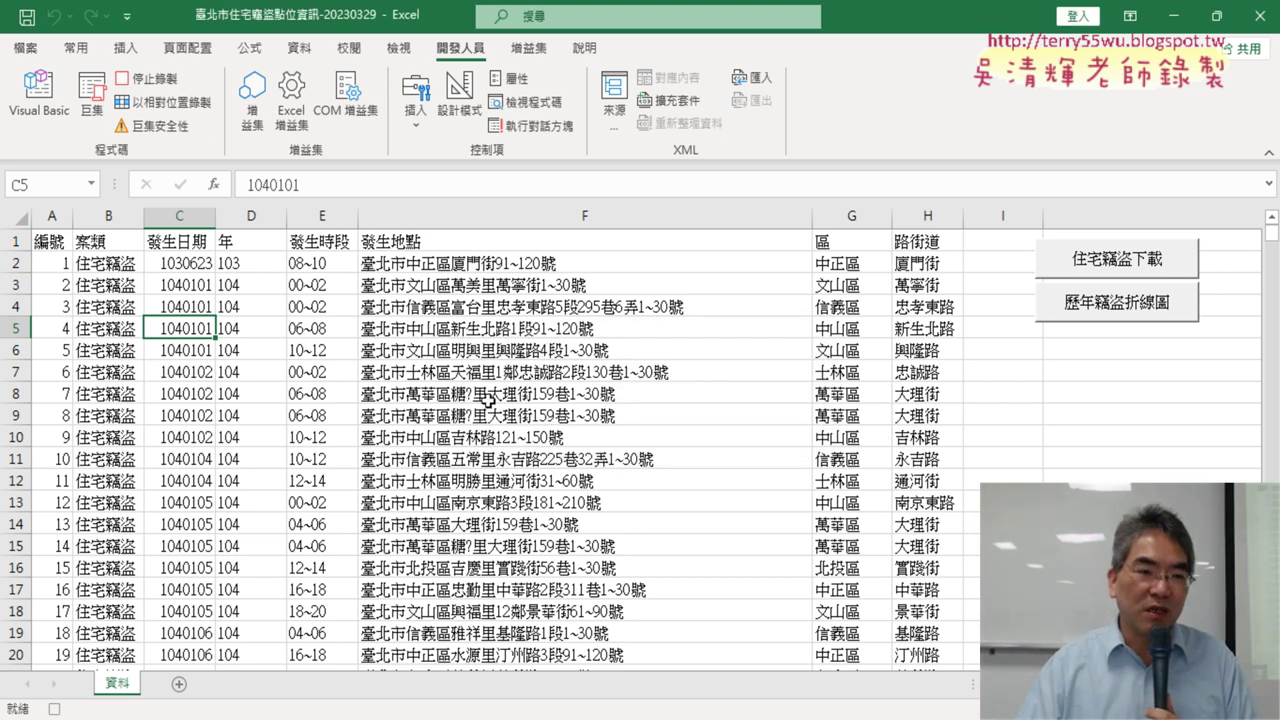
- Insert a pivot table on a new sheet with 年 as row labels and count
{"action": "left_click", "coordinate": [125, 47]}
{"action": "left_click", "coordinate": [38, 100]}
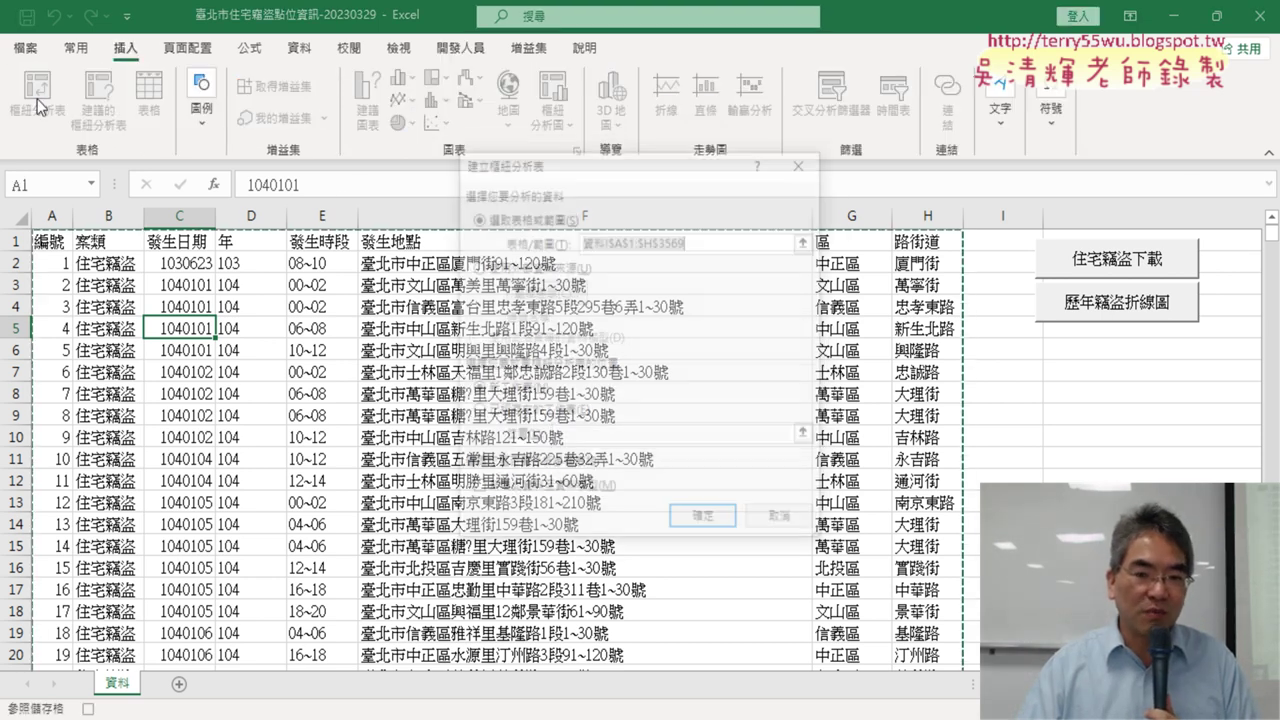
{"action": "left_click", "coordinate": [703, 518]}
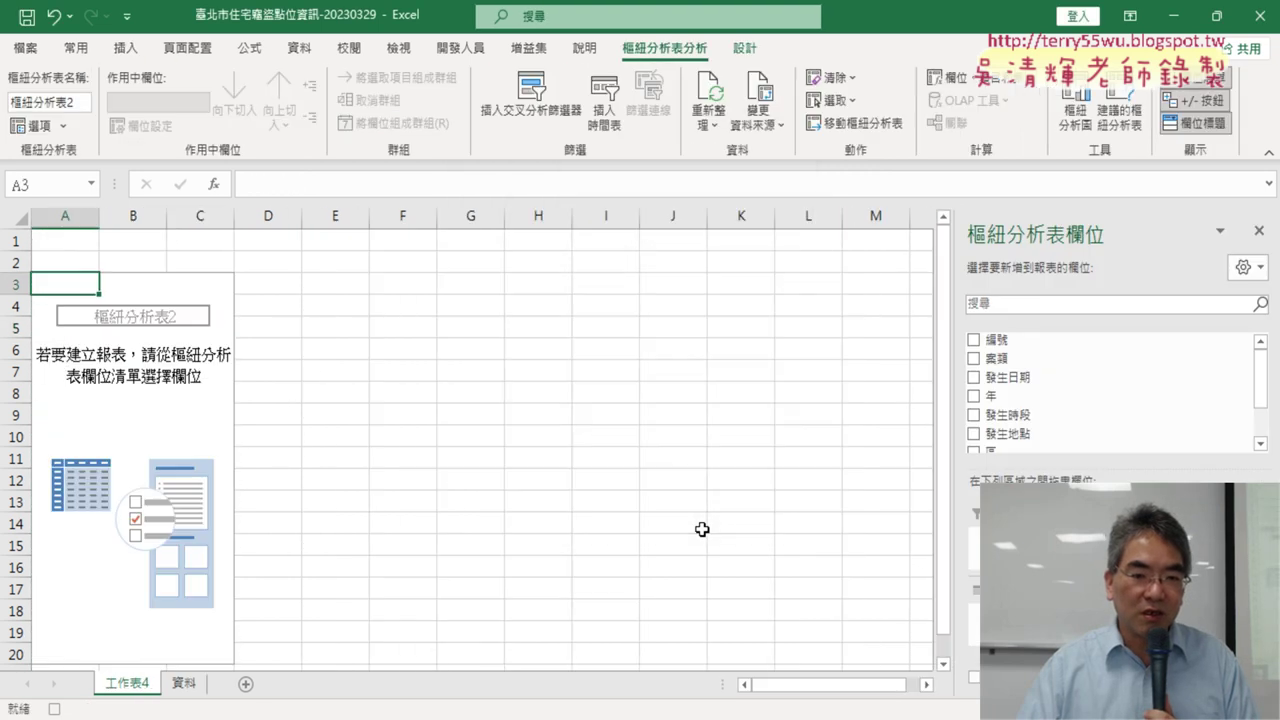
{"action": "left_click", "coordinate": [1018, 395]}
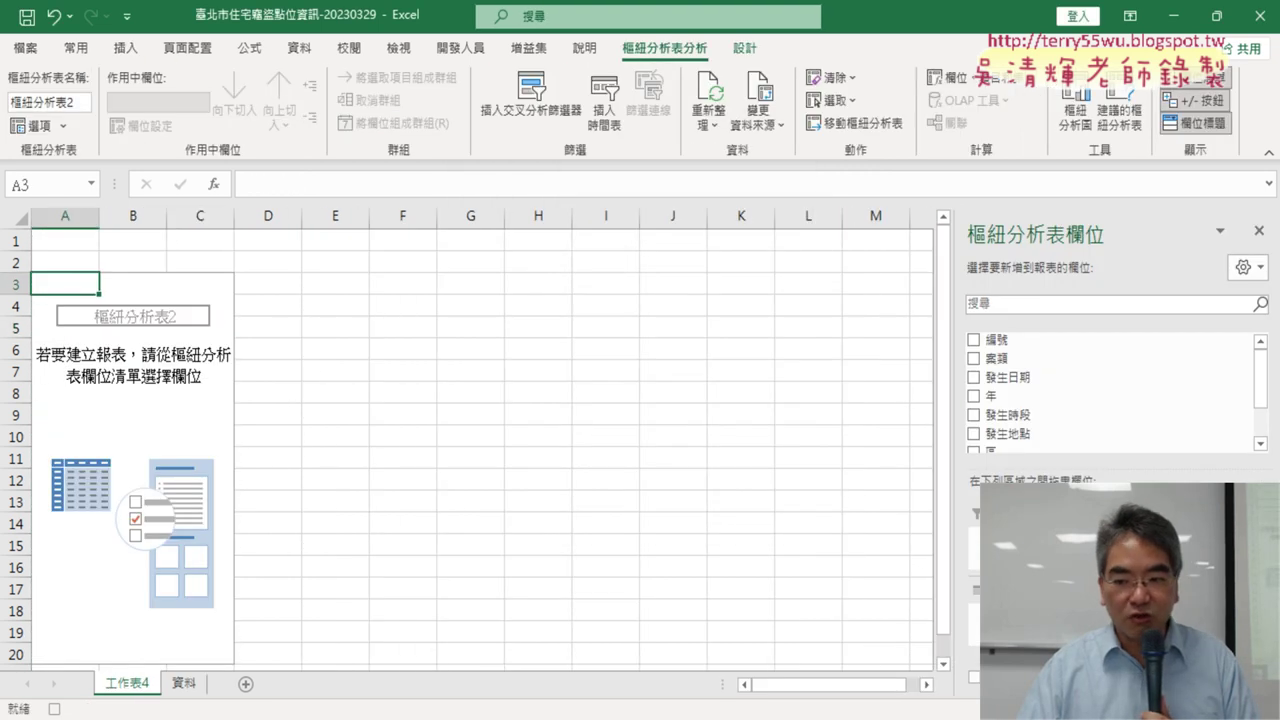
{"action": "left_click_drag", "start_coordinate": [995, 396], "coordinate": [1010, 620]}
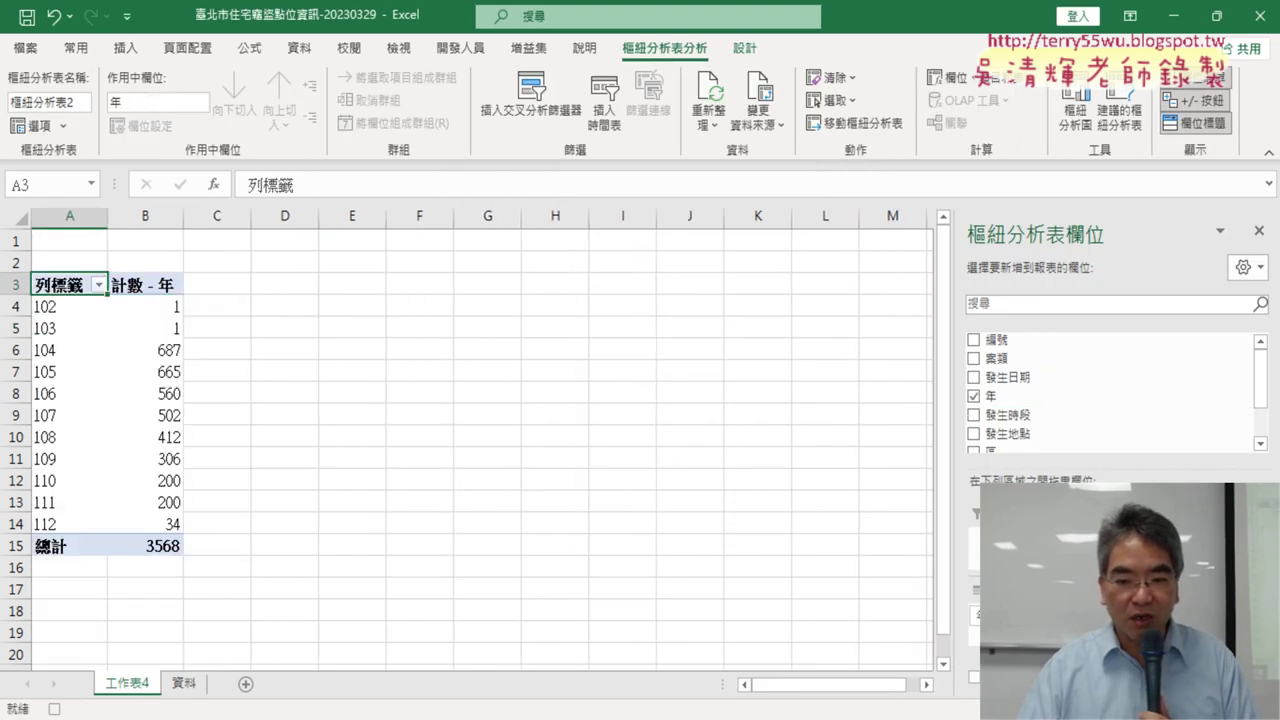
- Filter out years 102, 103 and 112 from the row labels, then stop macro recording
{"action": "left_click", "coordinate": [99, 286]}
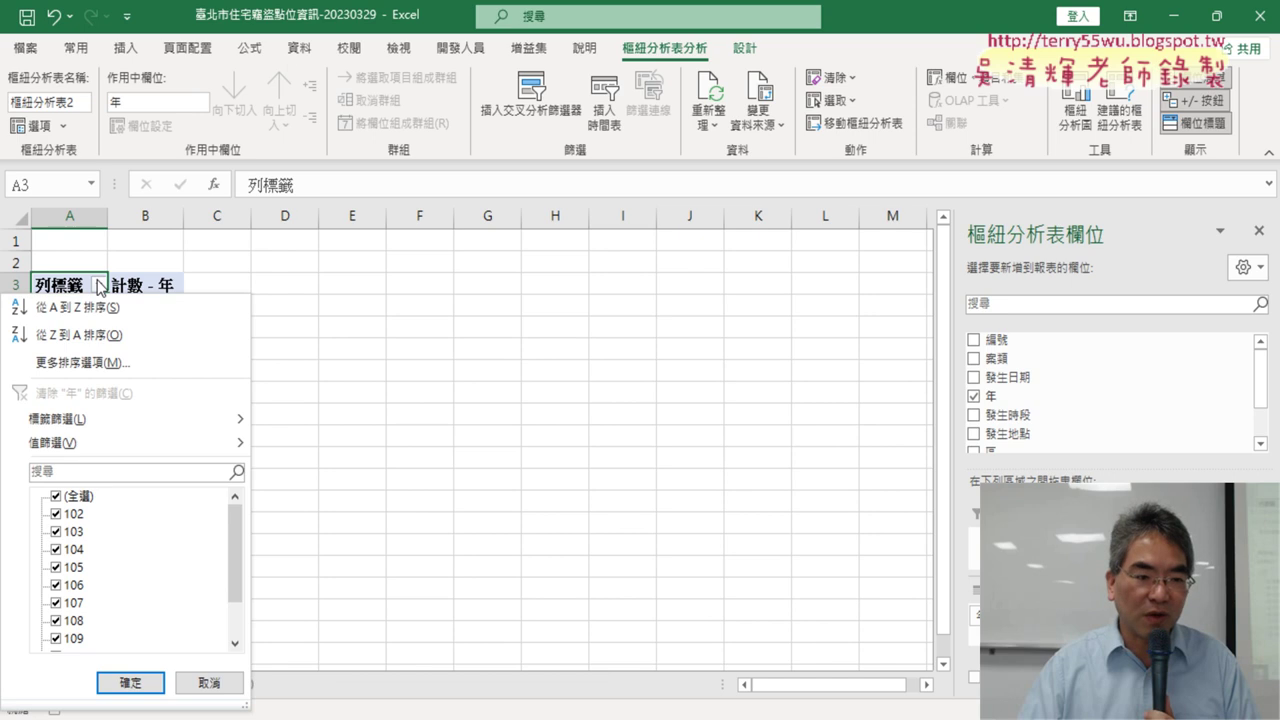
{"action": "left_click", "coordinate": [56, 514]}
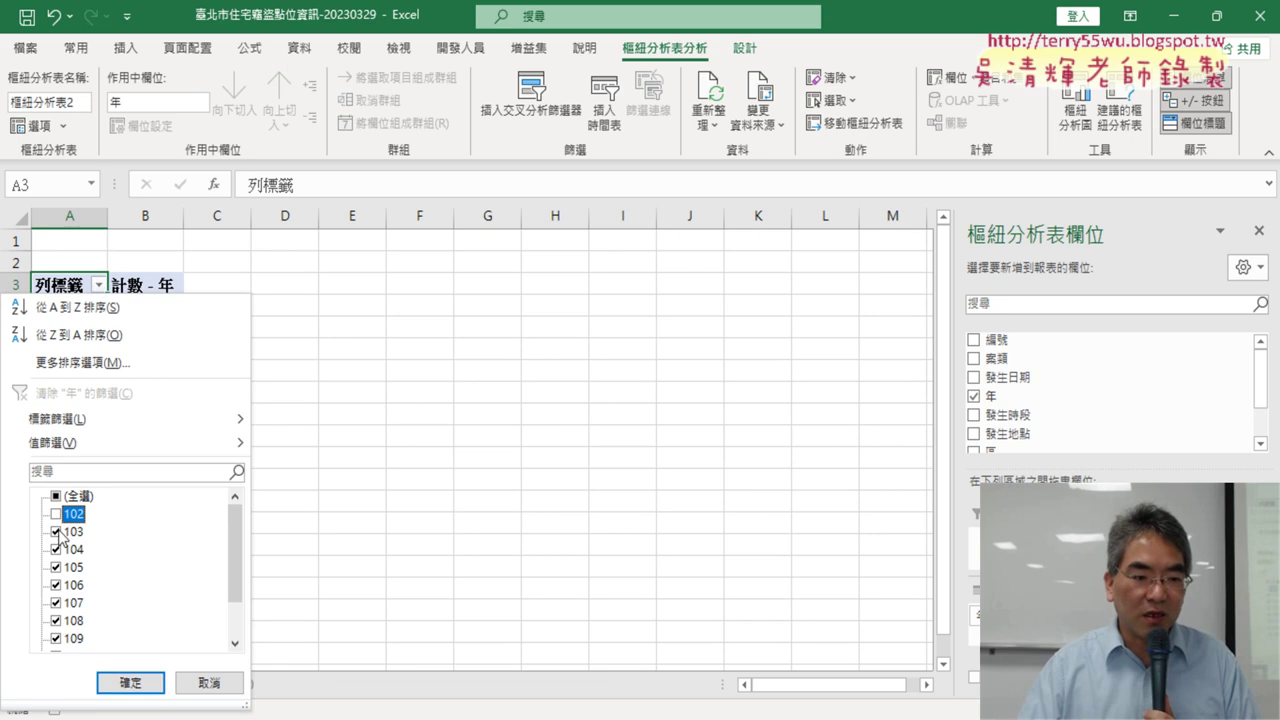
{"action": "left_click", "coordinate": [56, 531]}
{"action": "scroll", "coordinate": [118, 570], "scroll_direction": "down", "scroll_amount": 1}
{"action": "scroll", "coordinate": [150, 615], "scroll_direction": "down", "scroll_amount": 1}
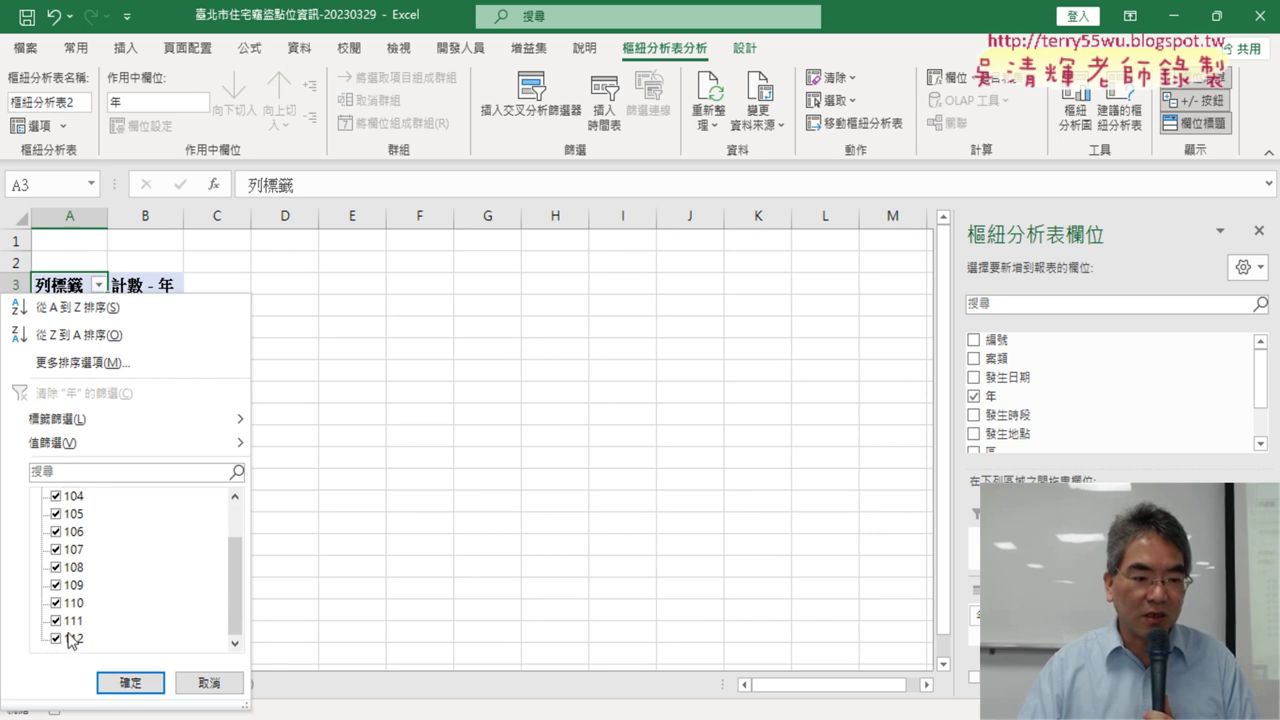
{"action": "left_click", "coordinate": [56, 639]}
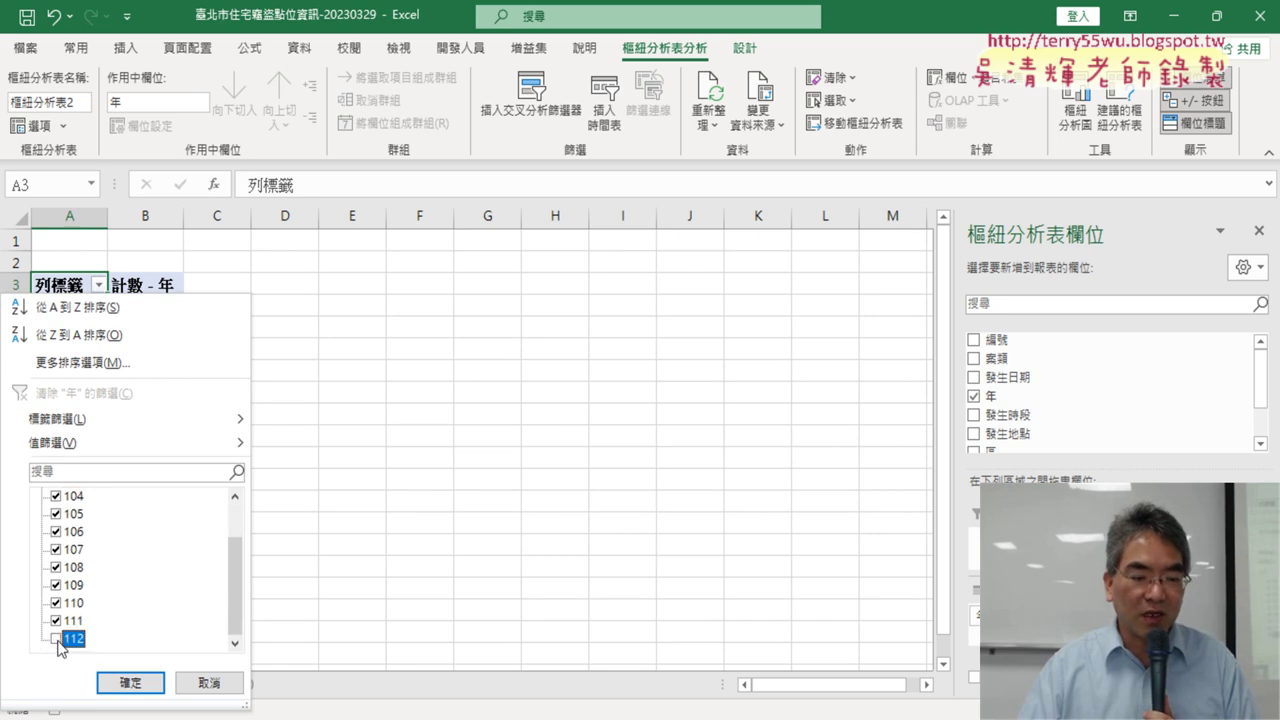
{"action": "left_click", "coordinate": [128, 680]}
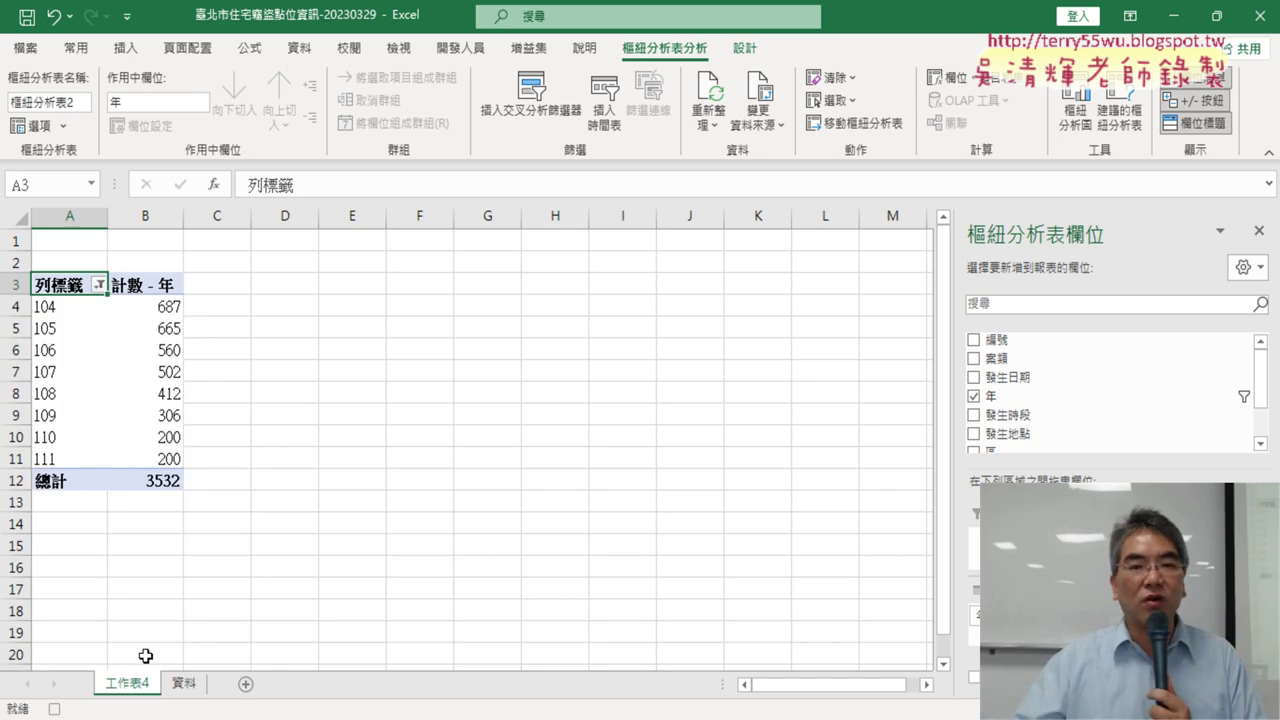
{"action": "left_click", "coordinate": [466, 52]}
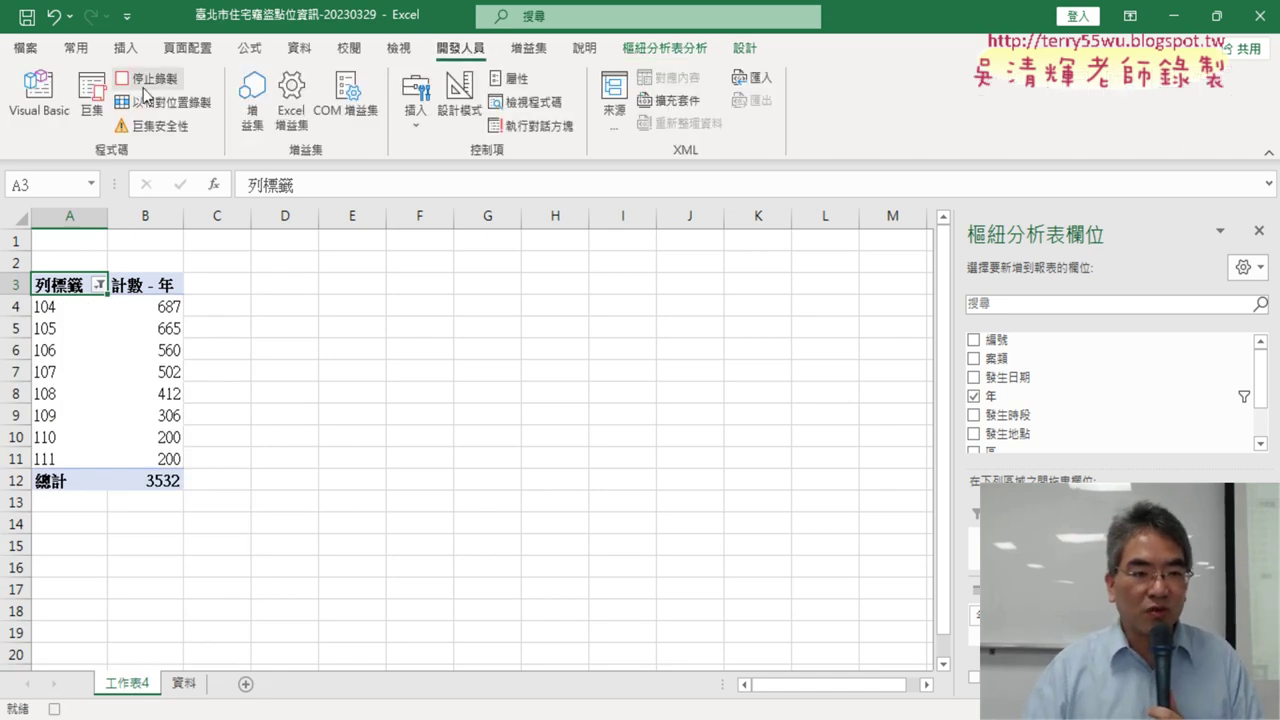
{"action": "left_click", "coordinate": [145, 82]}
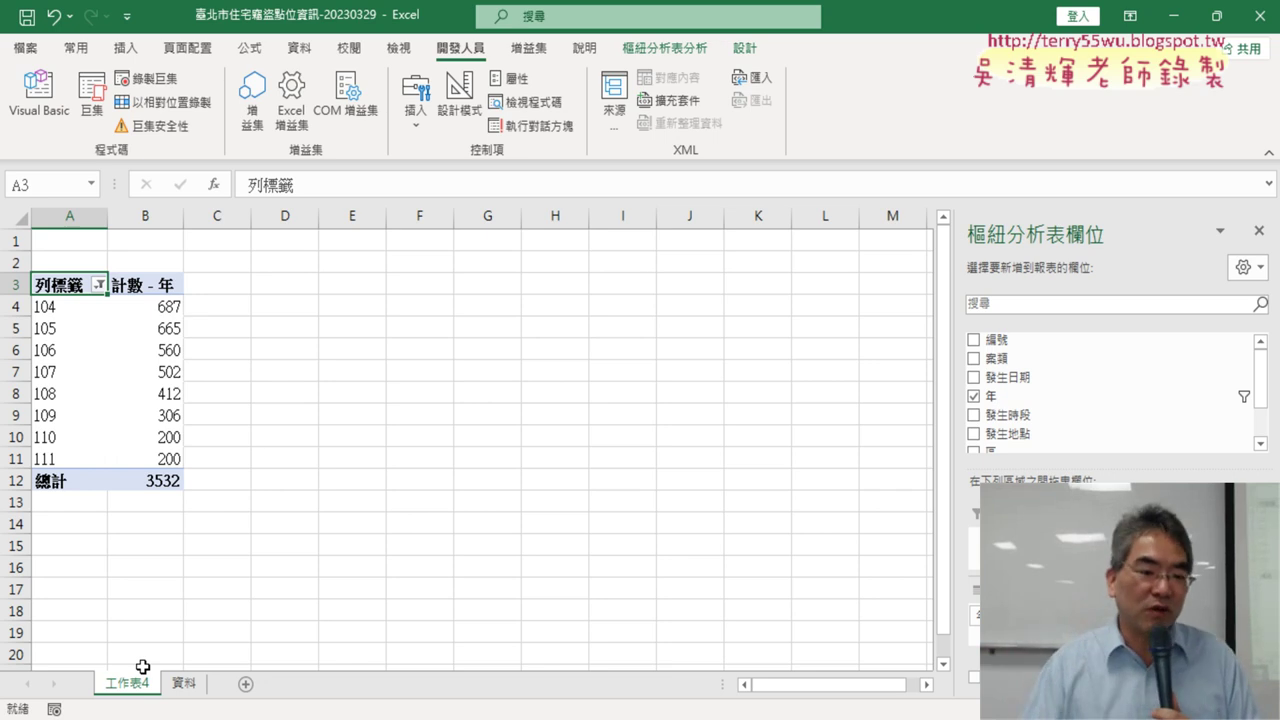
- Delete the 工作表4 sheet and confirm the deletion
{"action": "right_click", "coordinate": [124, 690]}
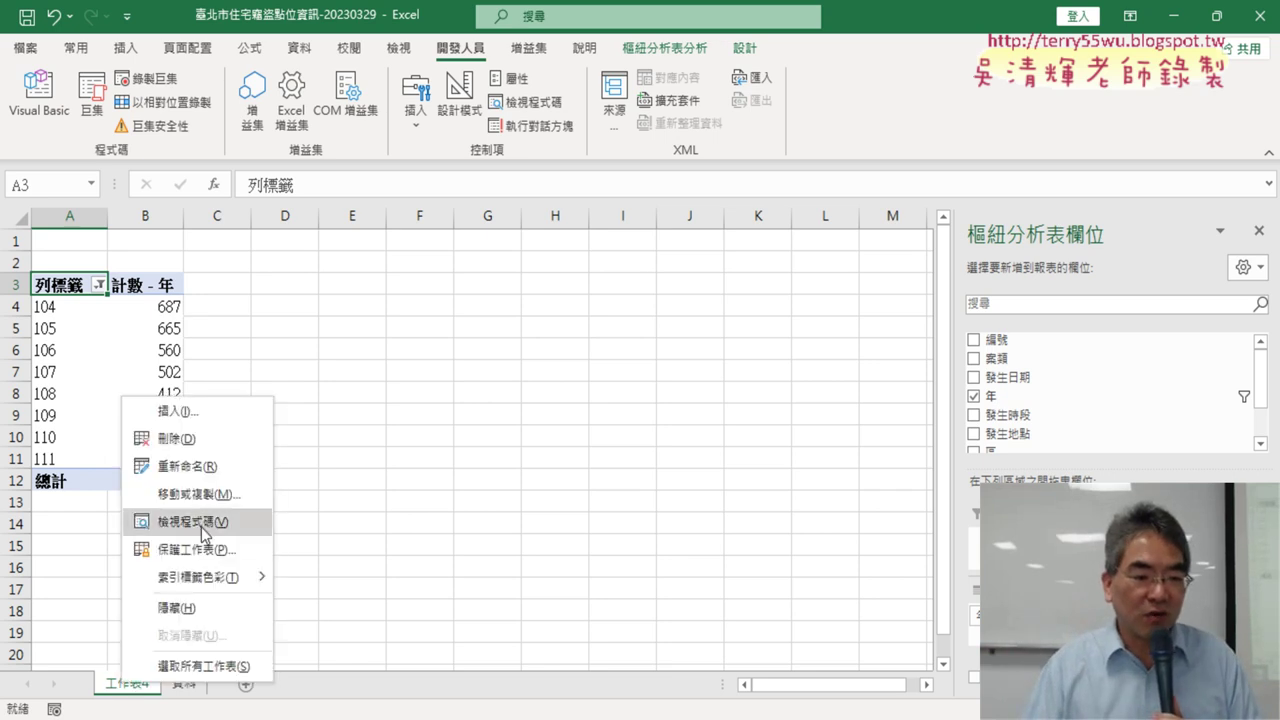
{"action": "left_click", "coordinate": [201, 442]}
{"action": "left_click", "coordinate": [577, 420]}
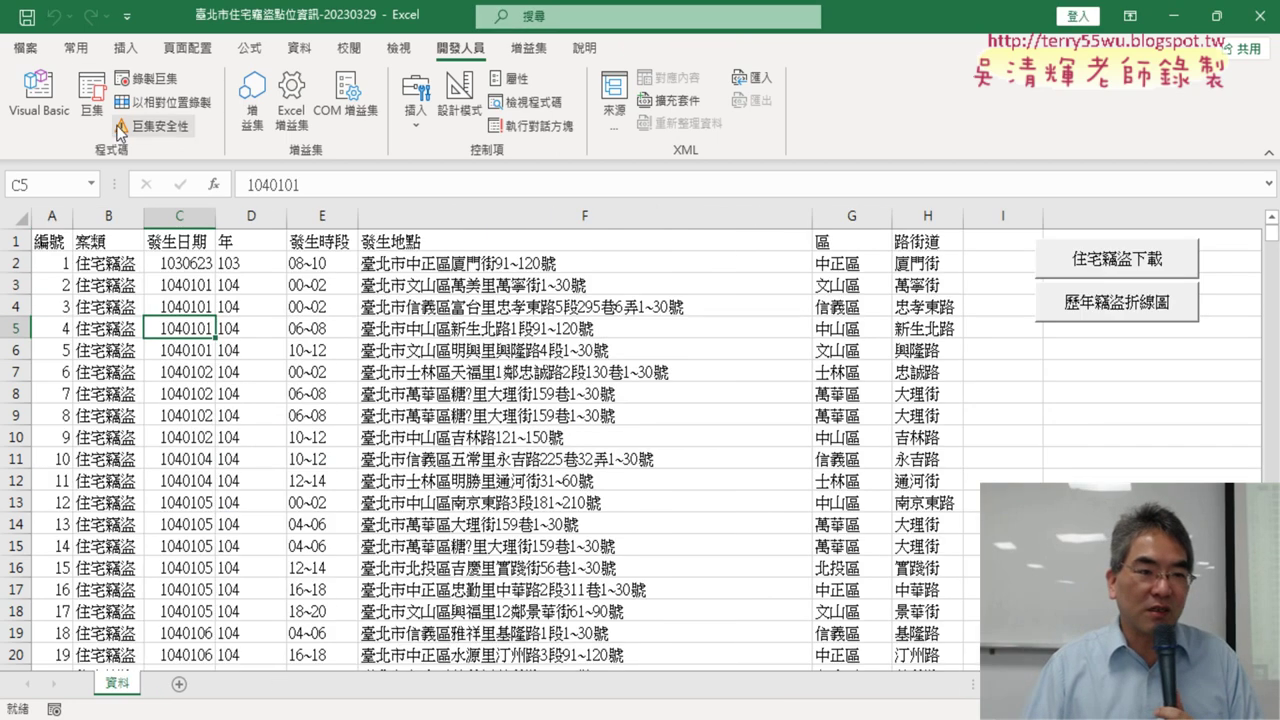
- Check the 樞紐表 macro in the Macros list, then open the Visual Basic editor
{"action": "left_click", "coordinate": [95, 100]}
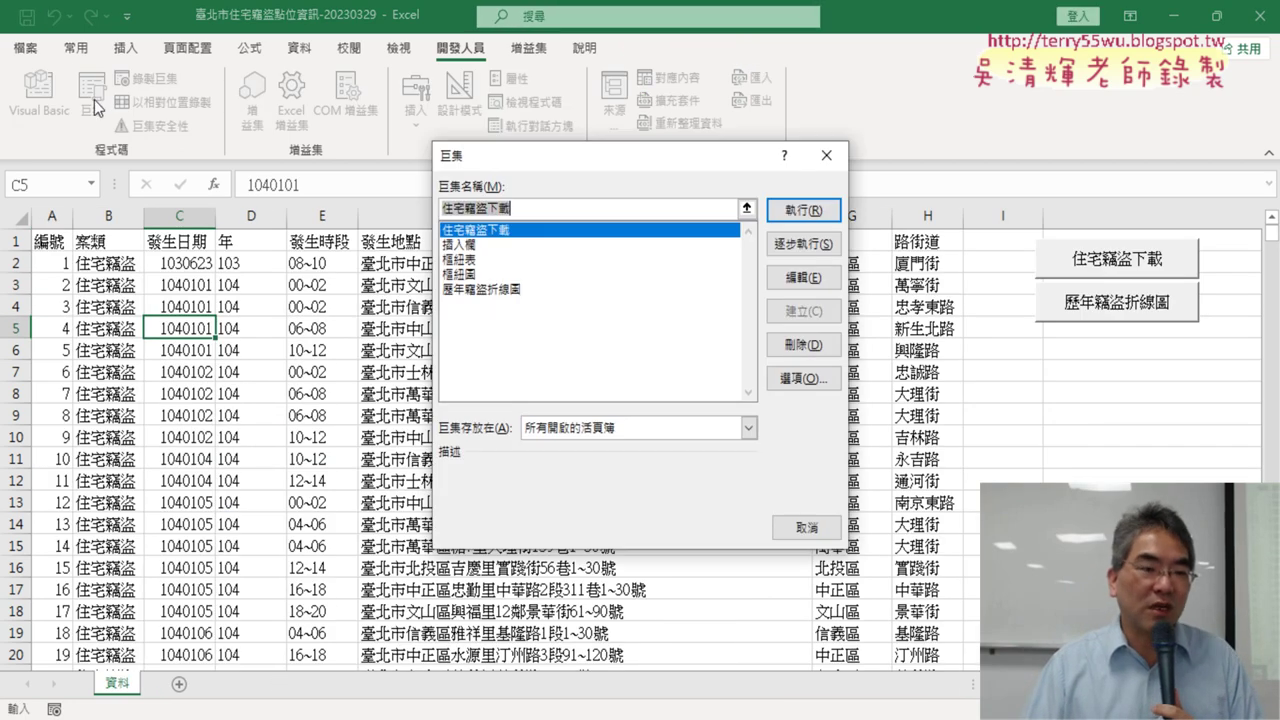
{"action": "left_click", "coordinate": [472, 264]}
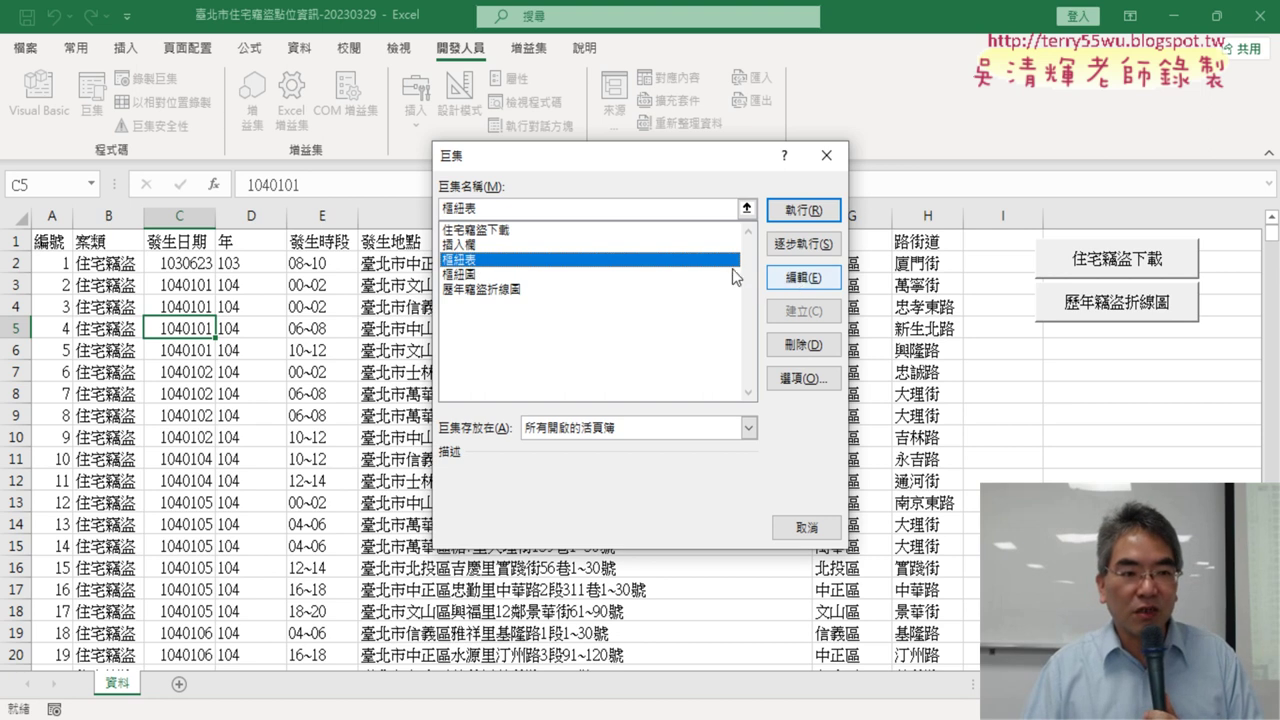
{"action": "left_click", "coordinate": [826, 155]}
{"action": "left_click", "coordinate": [40, 113]}
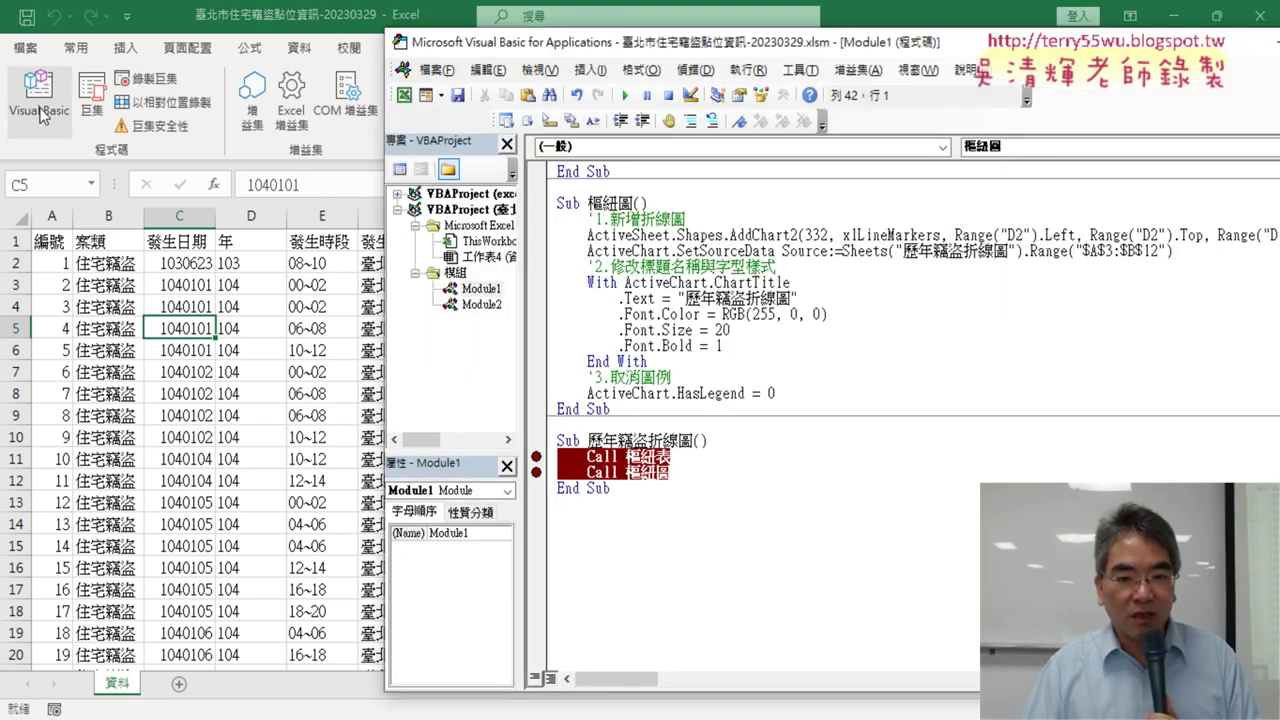
- In Module2, delete the auto-generated comment lines under Sub 樞紐表() so Sheets.Add comes first
{"action": "double_click", "coordinate": [481, 305]}
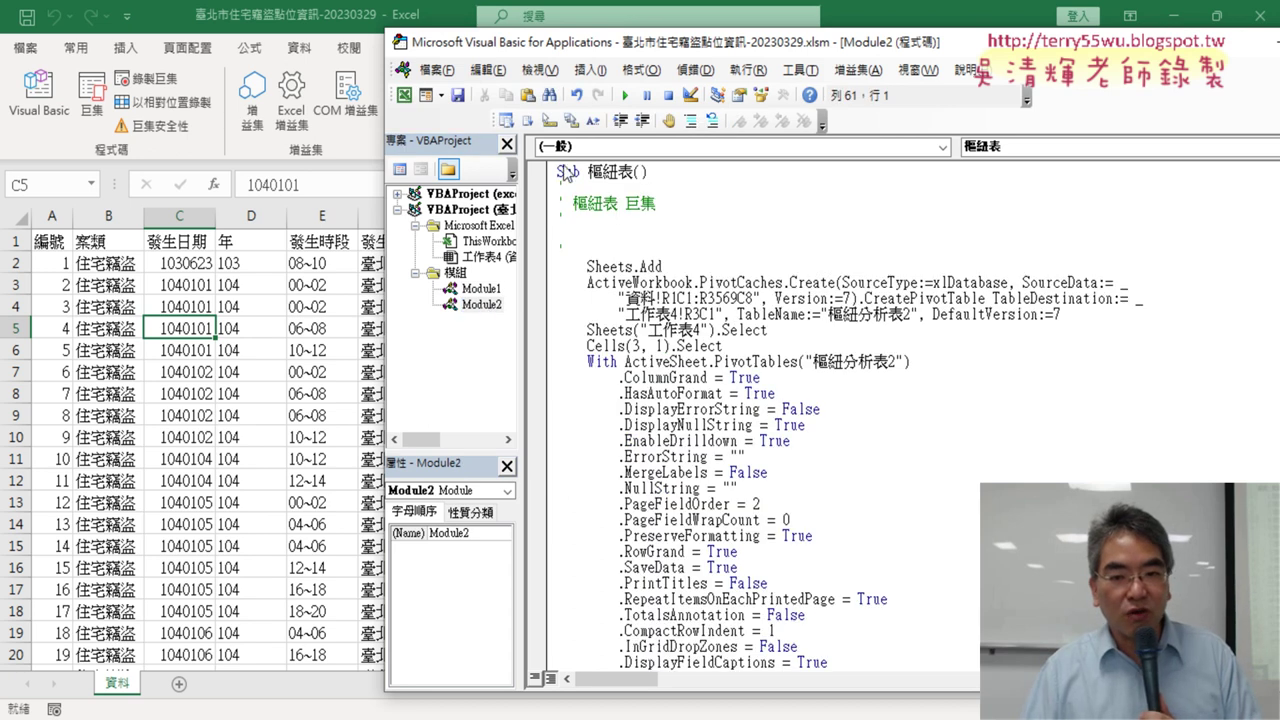
{"action": "left_click", "coordinate": [580, 243]}
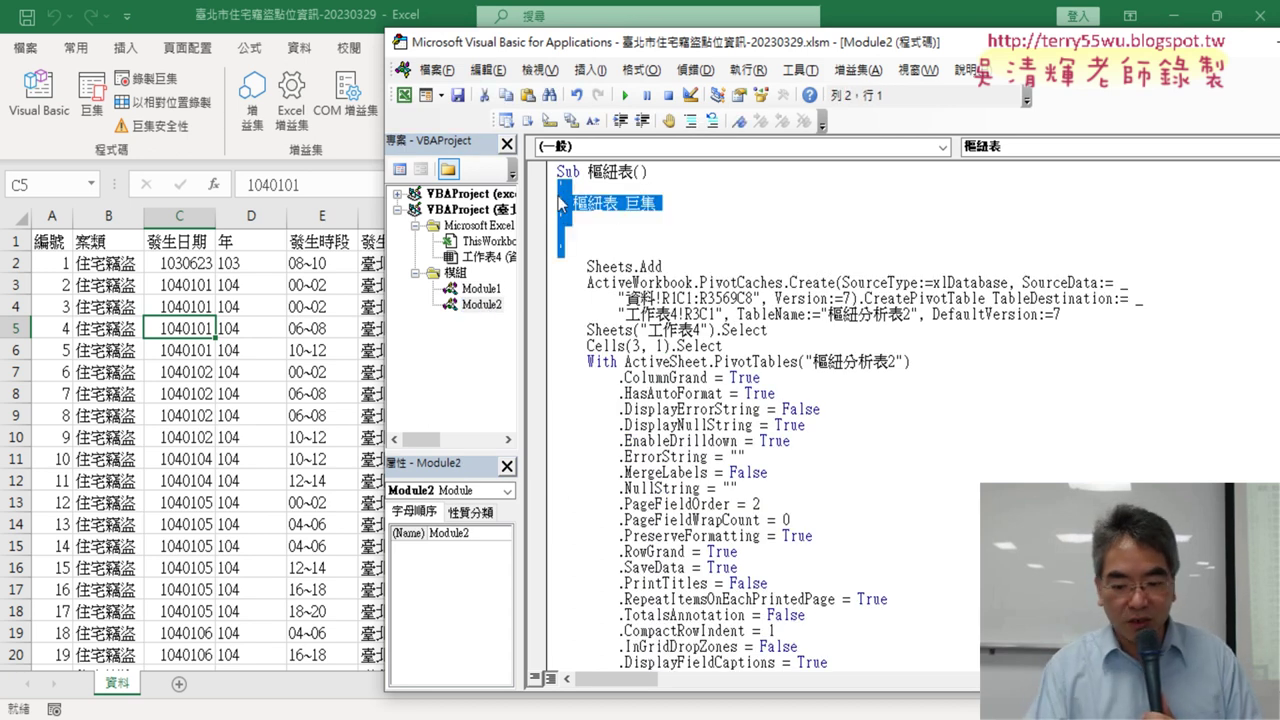
{"action": "key", "text": "Delete"}
{"action": "key", "text": "Delete"}
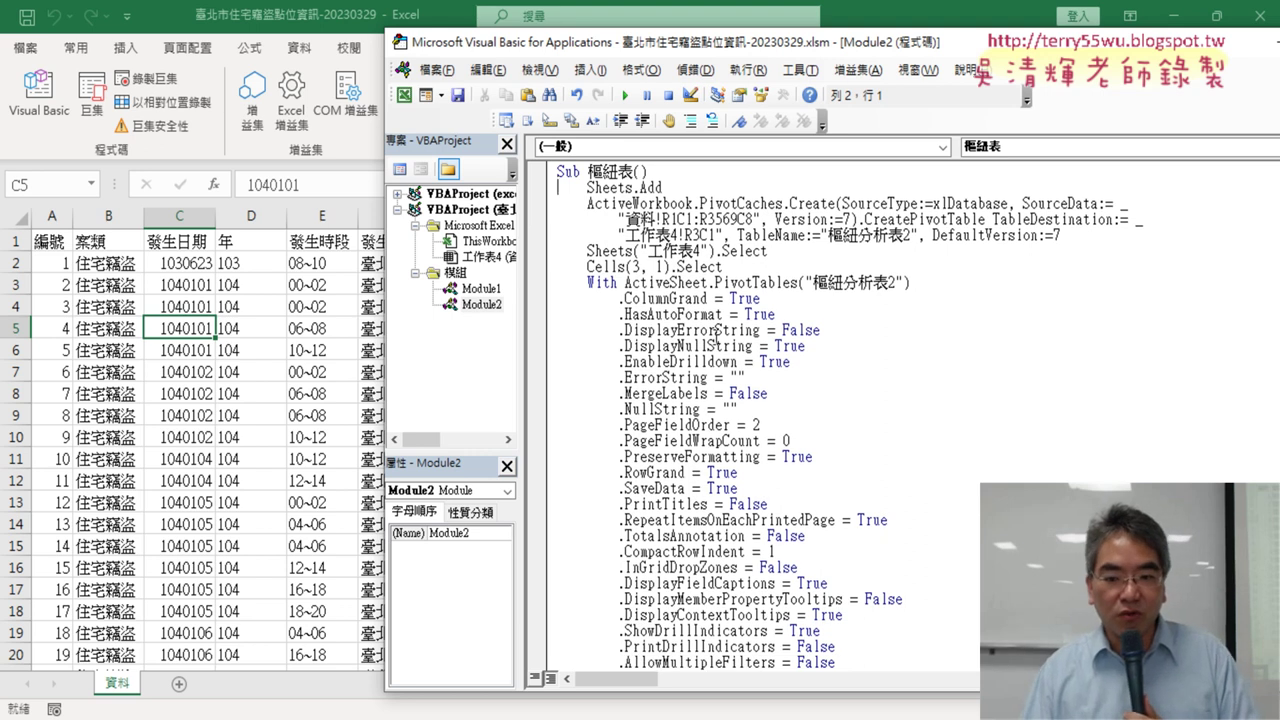
{"action": "scroll", "coordinate": [764, 398], "scroll_direction": "down", "scroll_amount": 4}
{"action": "scroll", "coordinate": [764, 398], "scroll_direction": "down", "scroll_amount": 4}
{"action": "scroll", "coordinate": [764, 398], "scroll_direction": "up", "scroll_amount": 8}
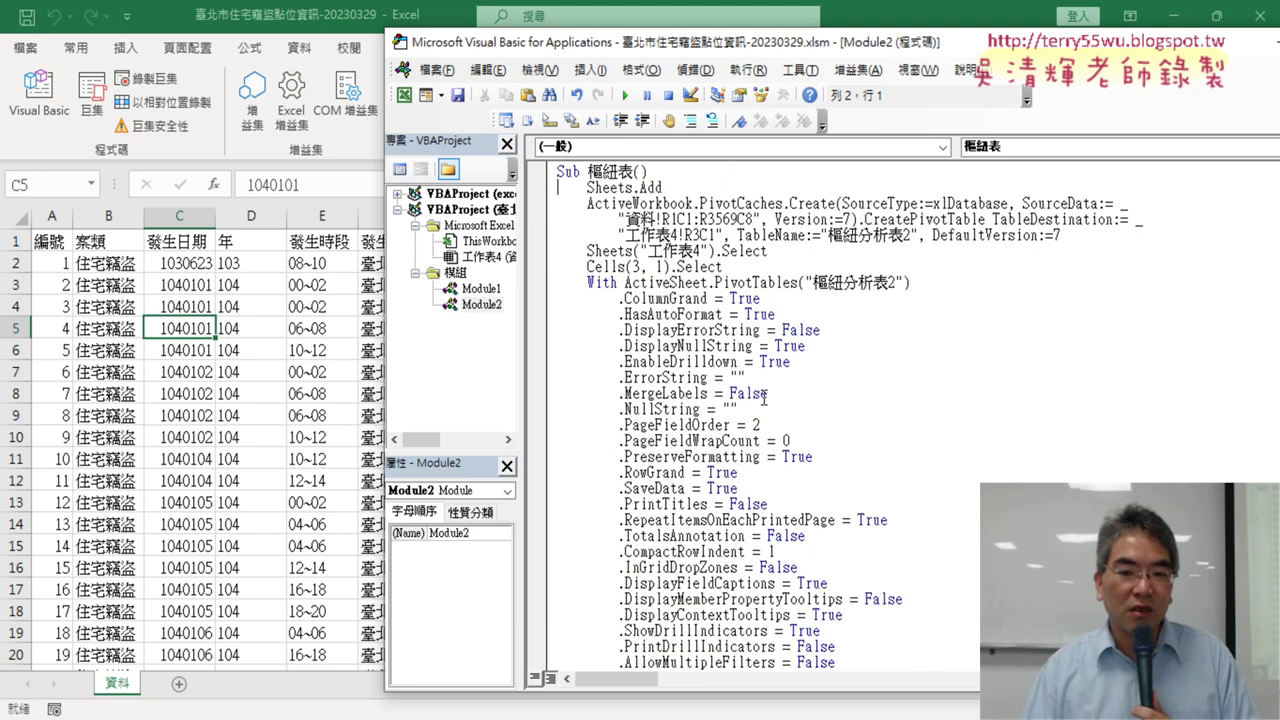